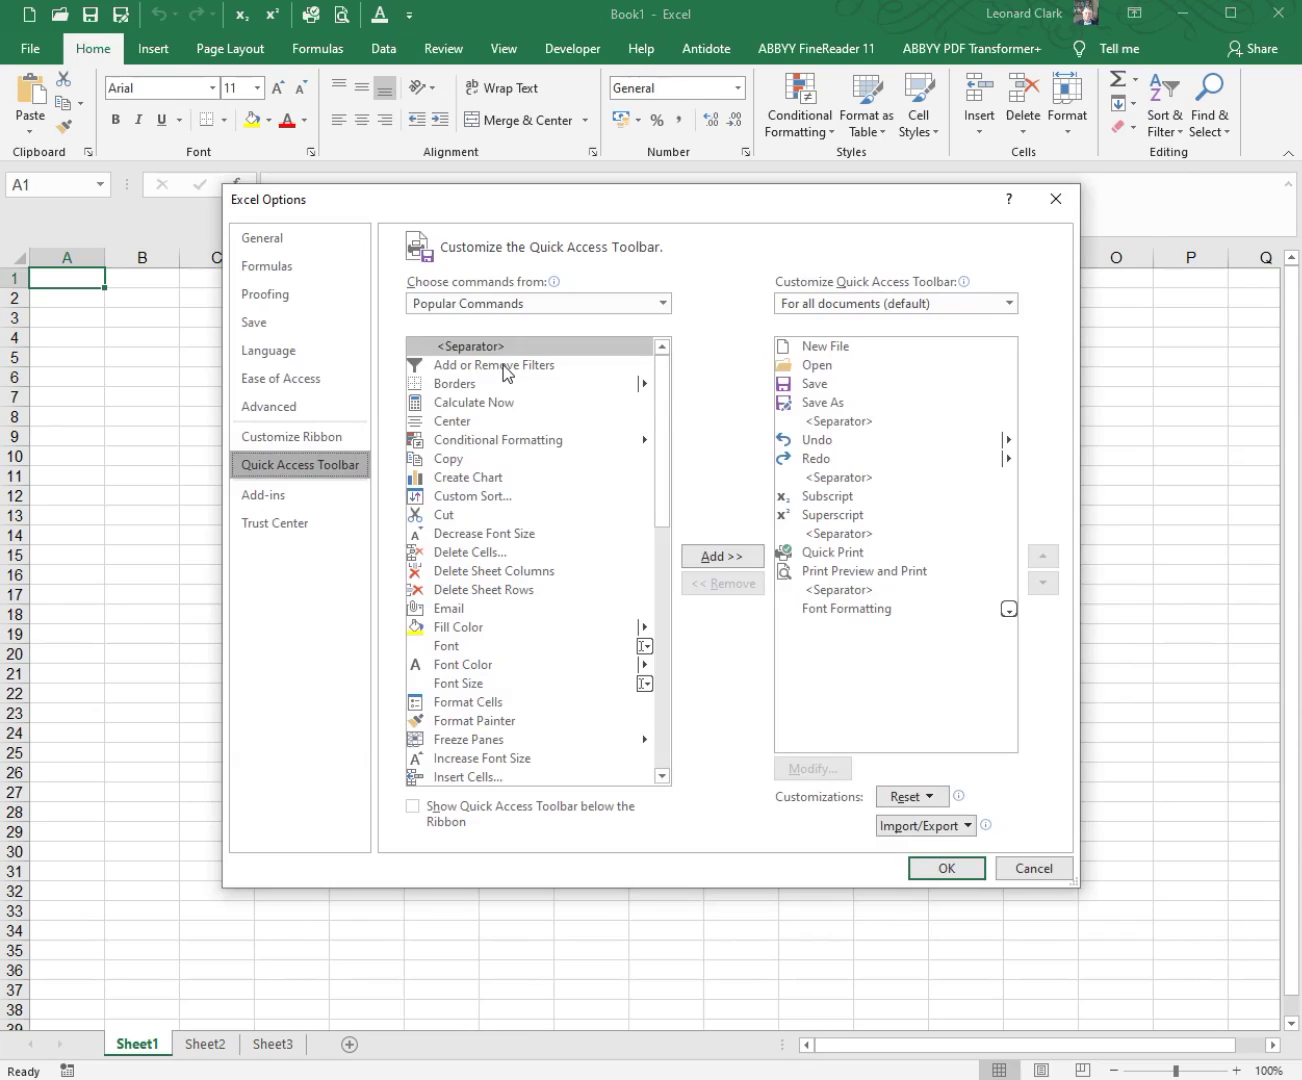
Review the General, Proofing and Save options, including the file formats available for saving workbooks by default.
{"action": "left_click", "coordinate": [326, 244]}
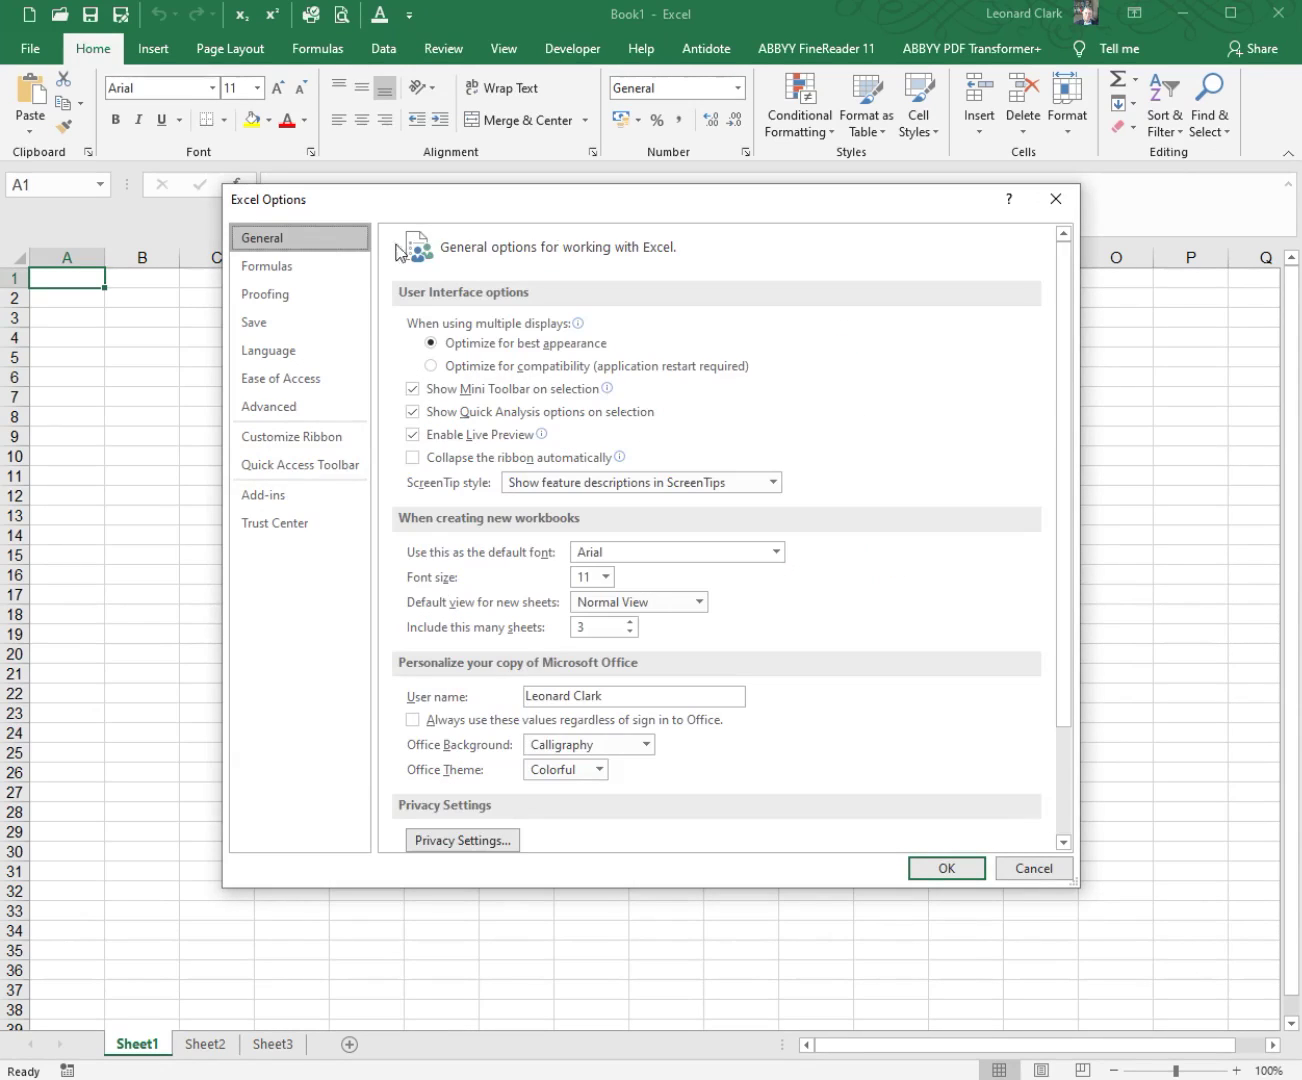
{"action": "left_click", "coordinate": [320, 294]}
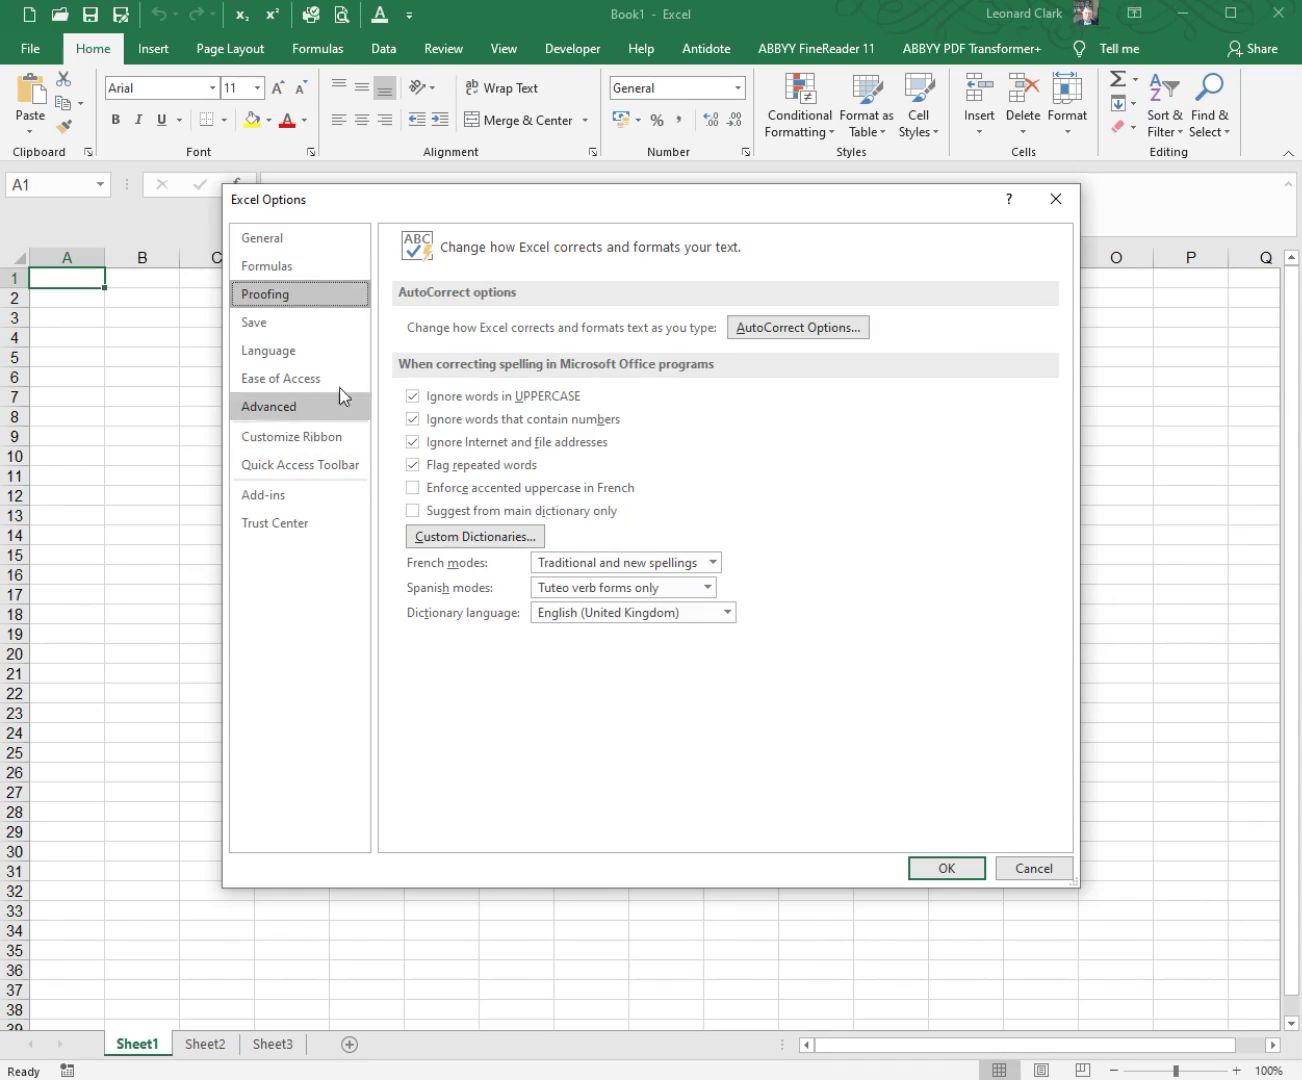
{"action": "left_click", "coordinate": [293, 326]}
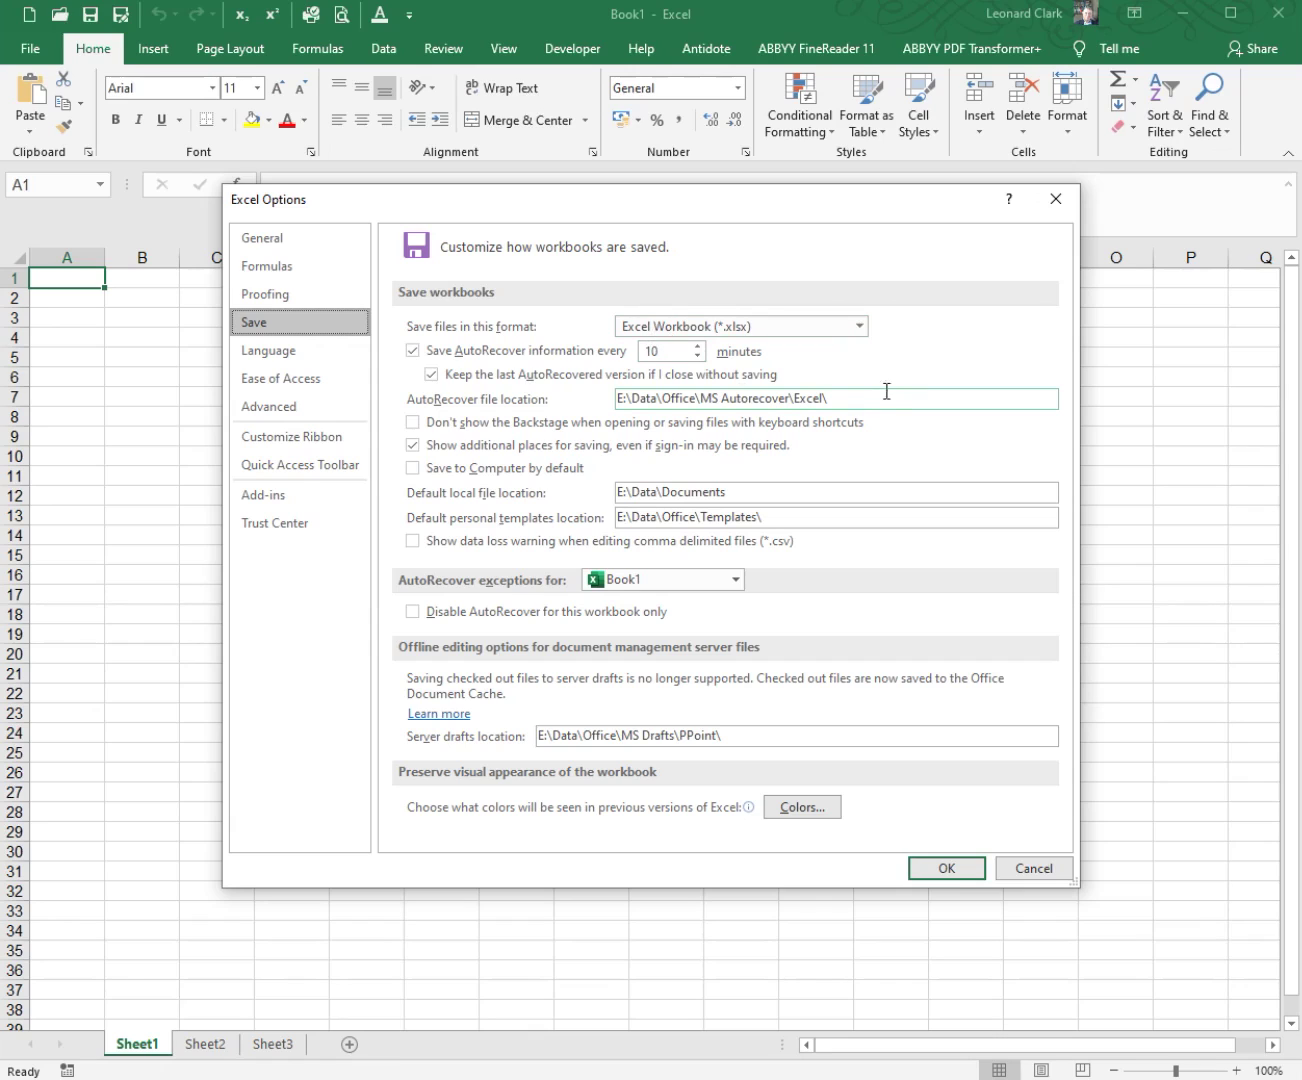
{"action": "left_click", "coordinate": [859, 325]}
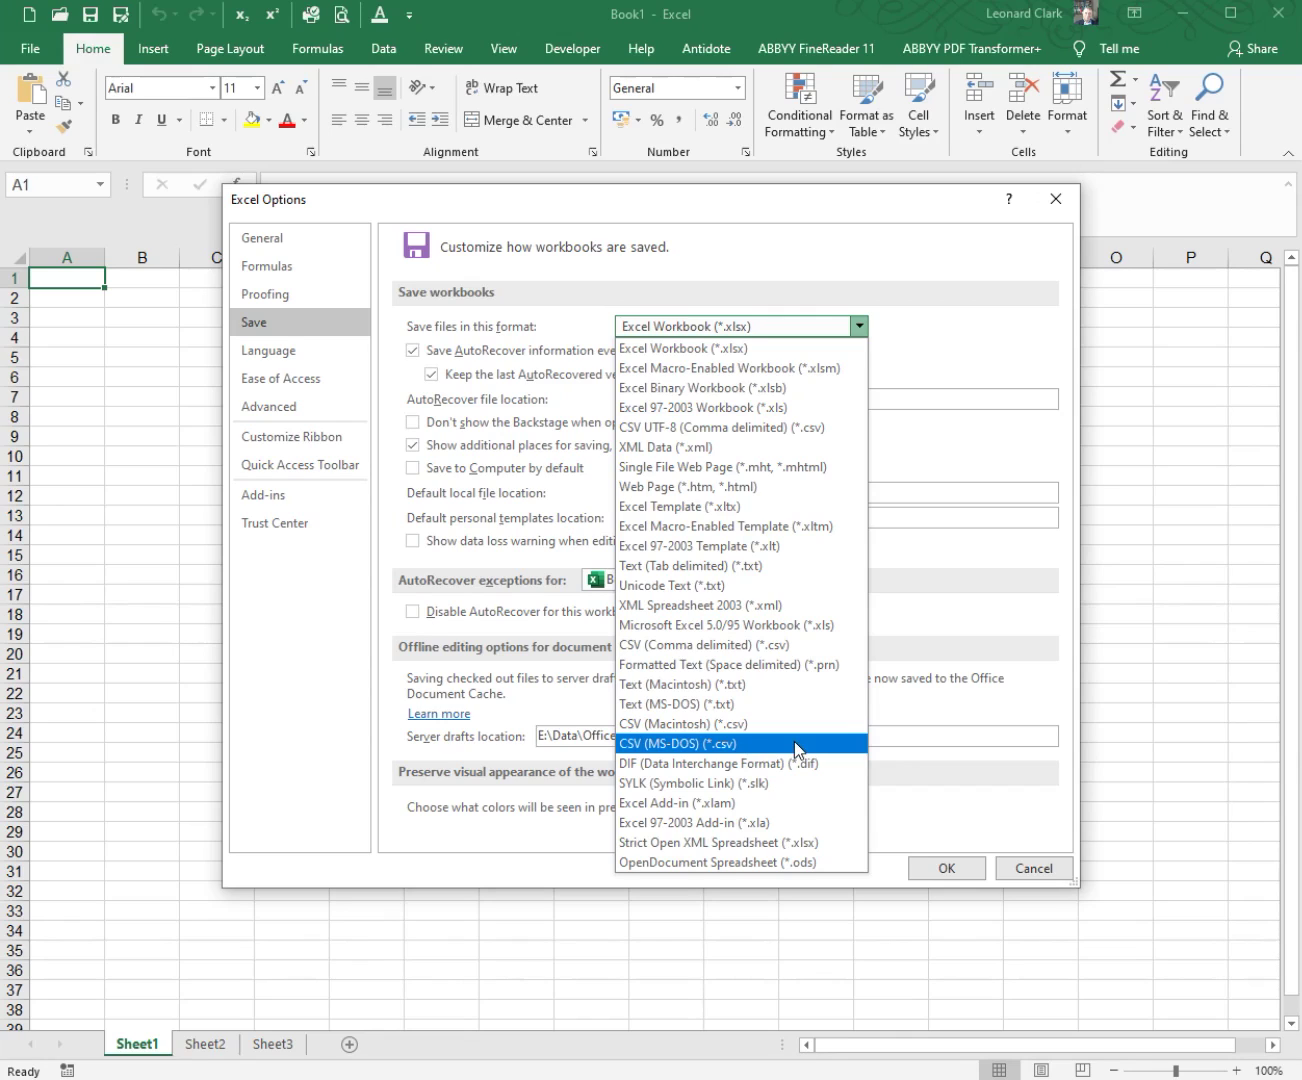
{"action": "left_click", "coordinate": [806, 330]}
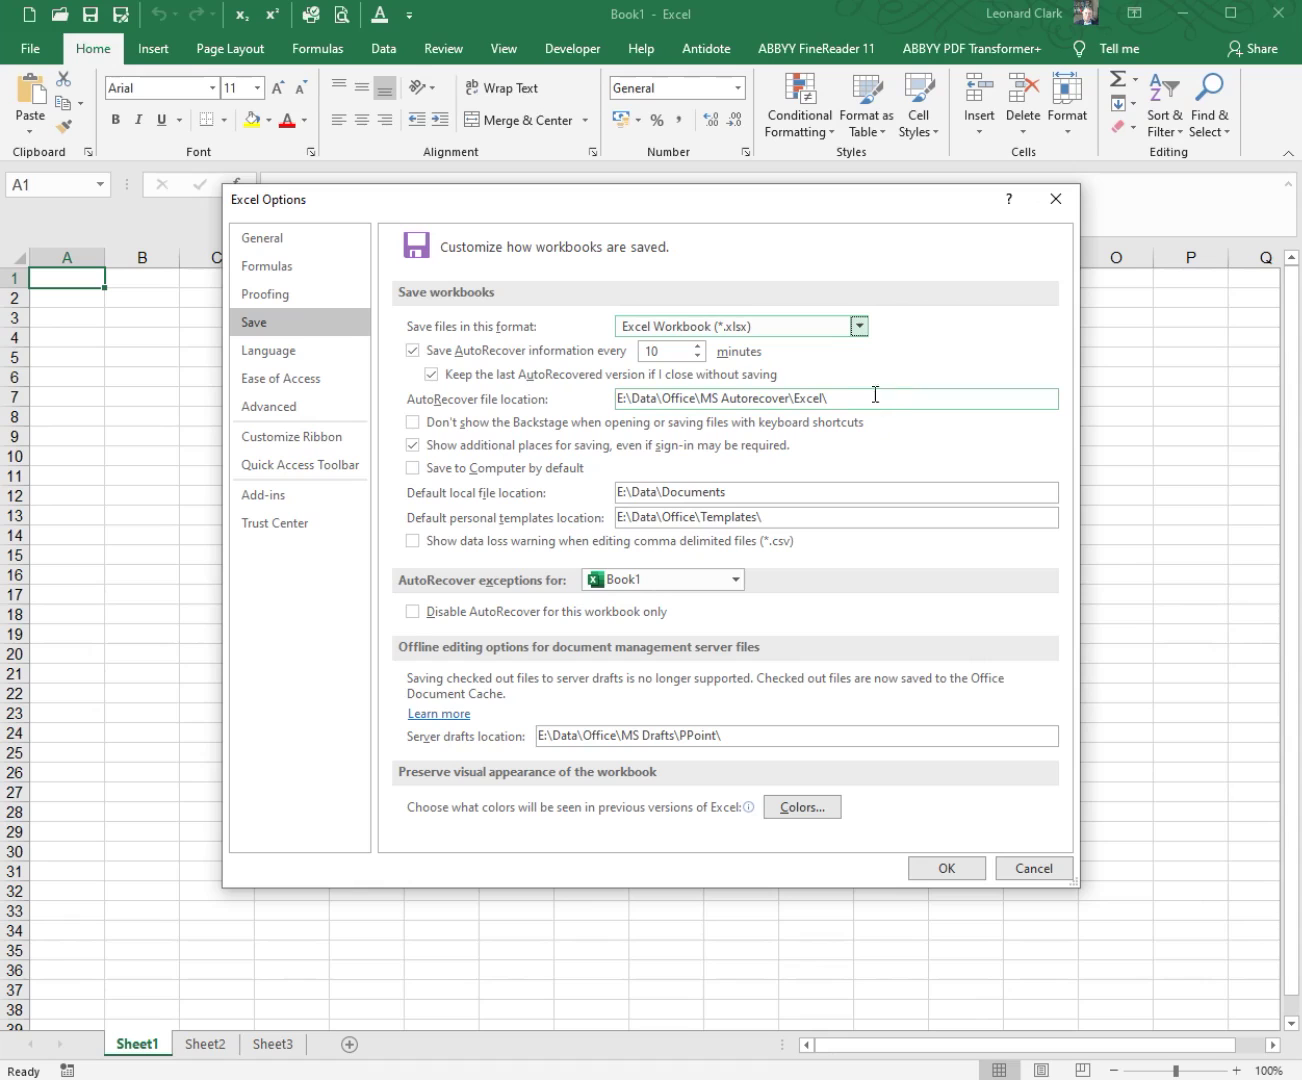
Open File Explorer at This PC and examine the free space on drives C:, D:, E: and F:.
{"action": "key", "text": "super+e"}
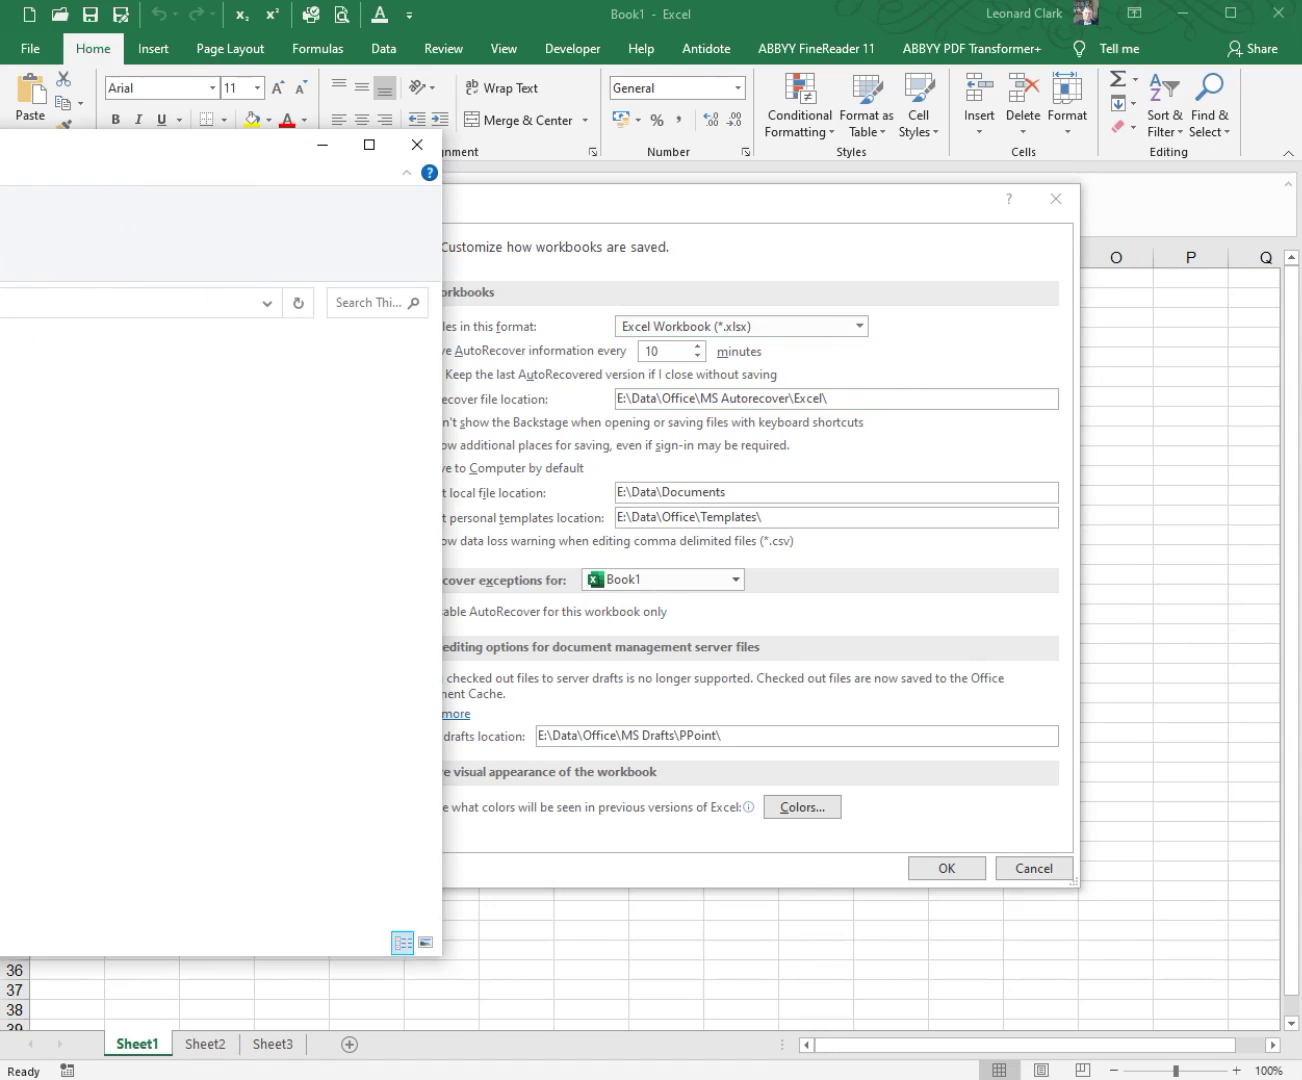
{"action": "left_click_drag", "start_coordinate": [0, 159], "coordinate": [528, 152]}
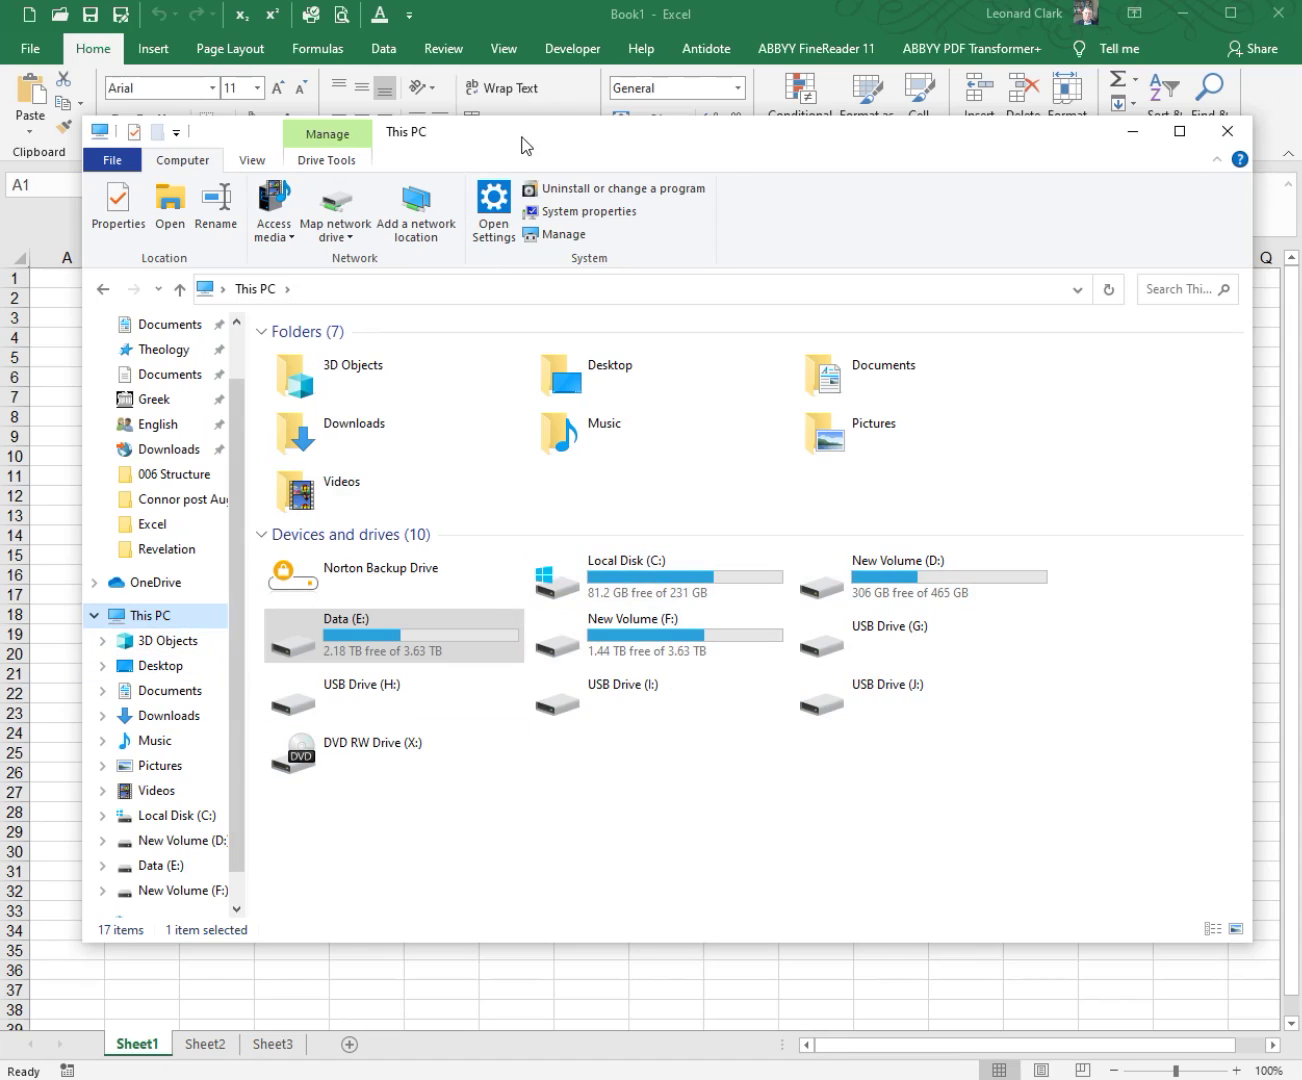
{"action": "left_click_drag", "start_coordinate": [530, 136], "coordinate": [519, 148]}
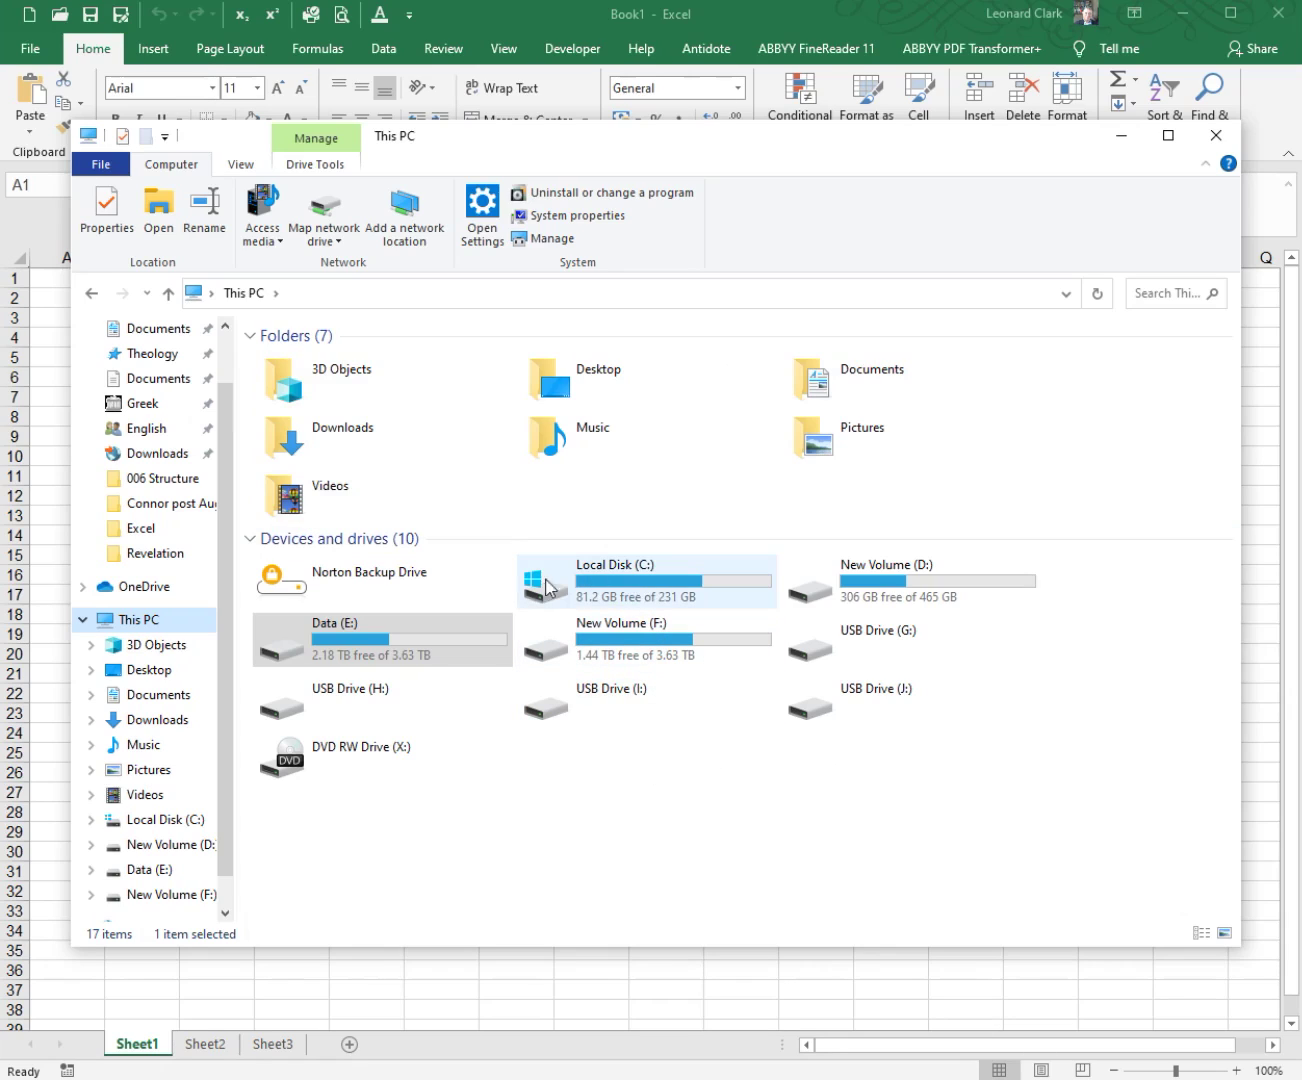
{"action": "mouse_move", "coordinate": [665, 586]}
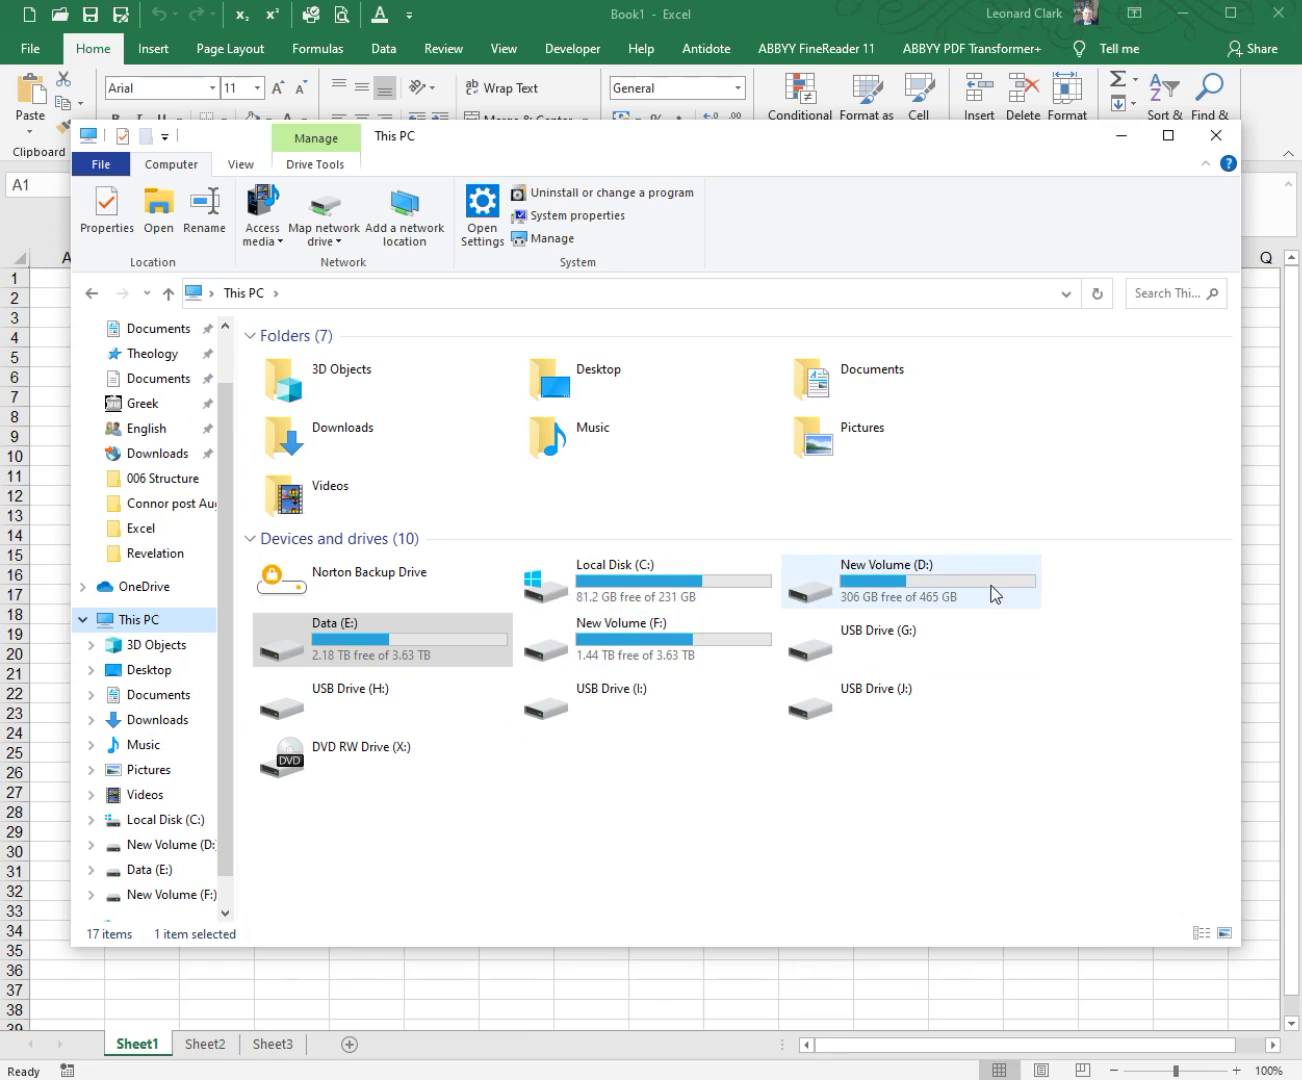
{"action": "mouse_move", "coordinate": [990, 597]}
{"action": "left_click", "coordinate": [677, 592]}
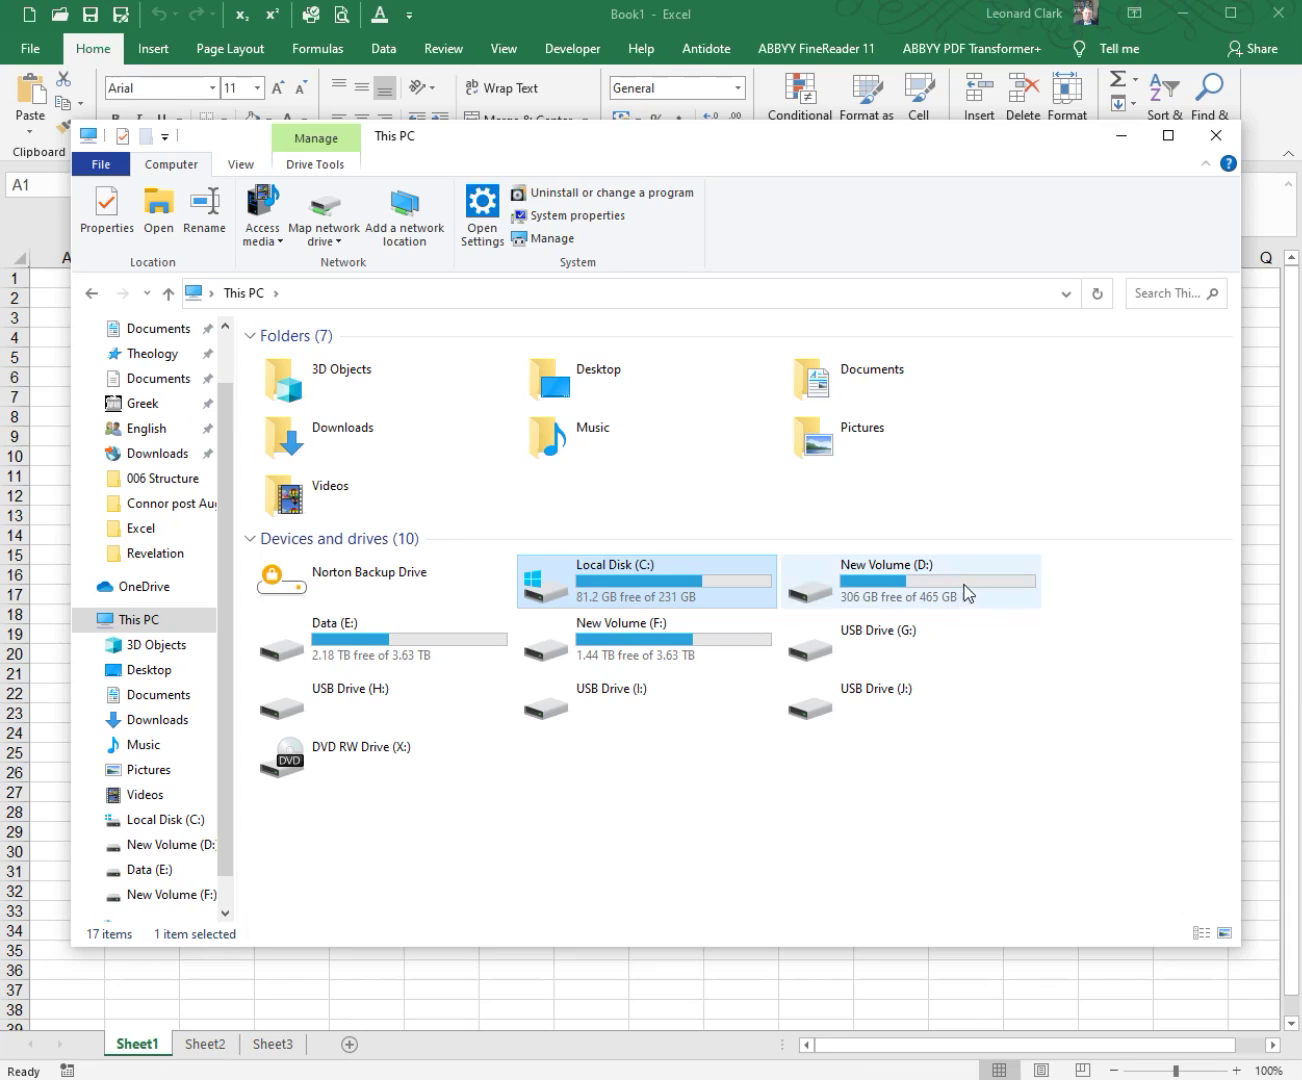
{"action": "mouse_move", "coordinate": [898, 593]}
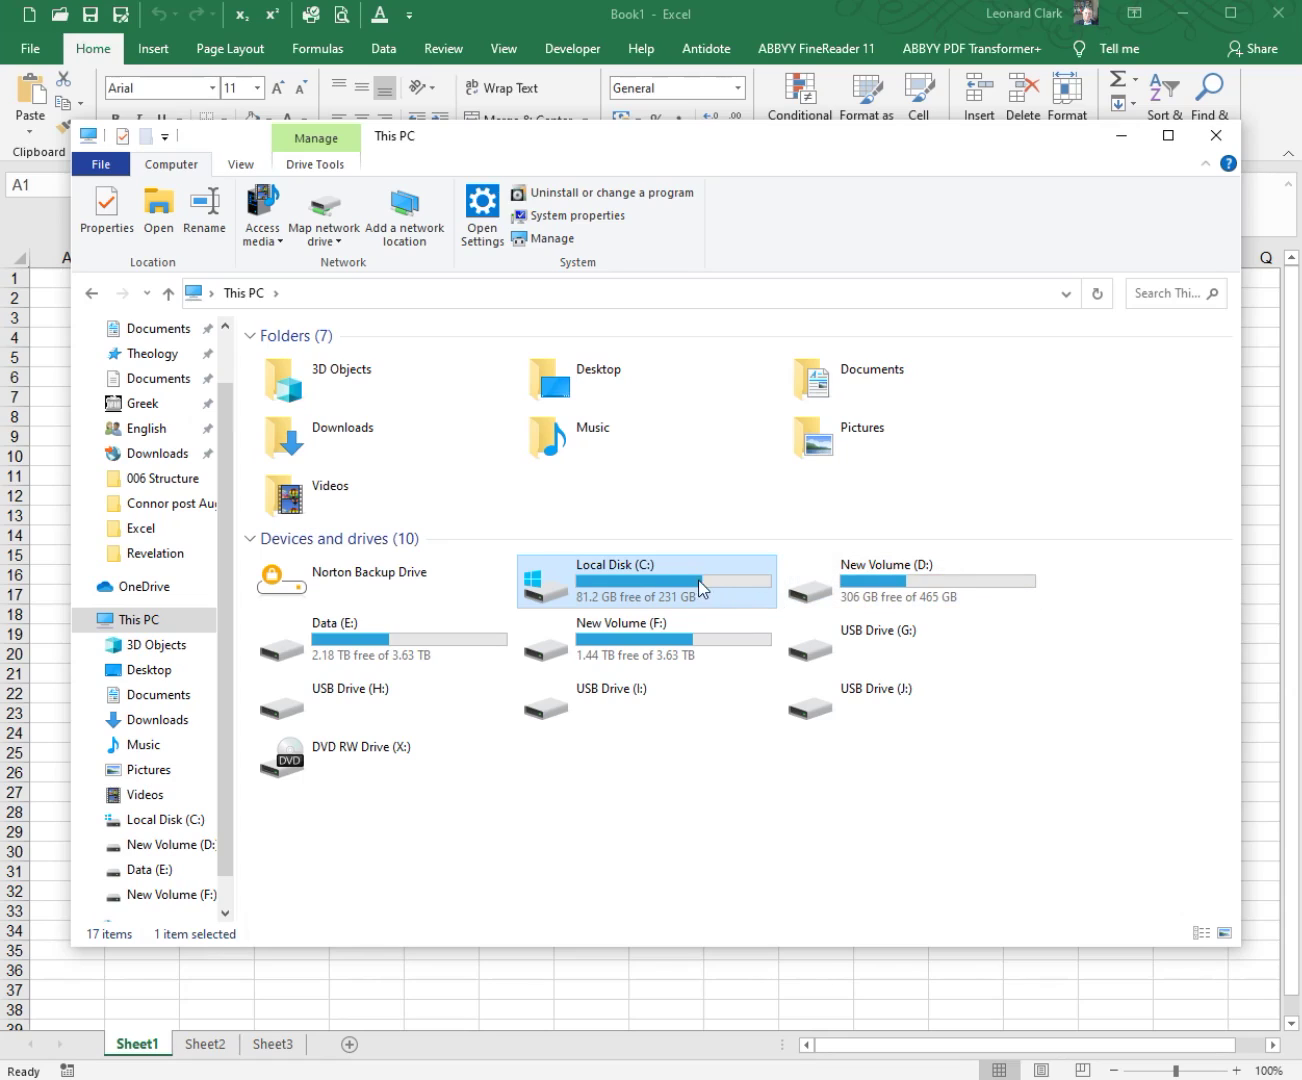
{"action": "mouse_move", "coordinate": [1022, 586]}
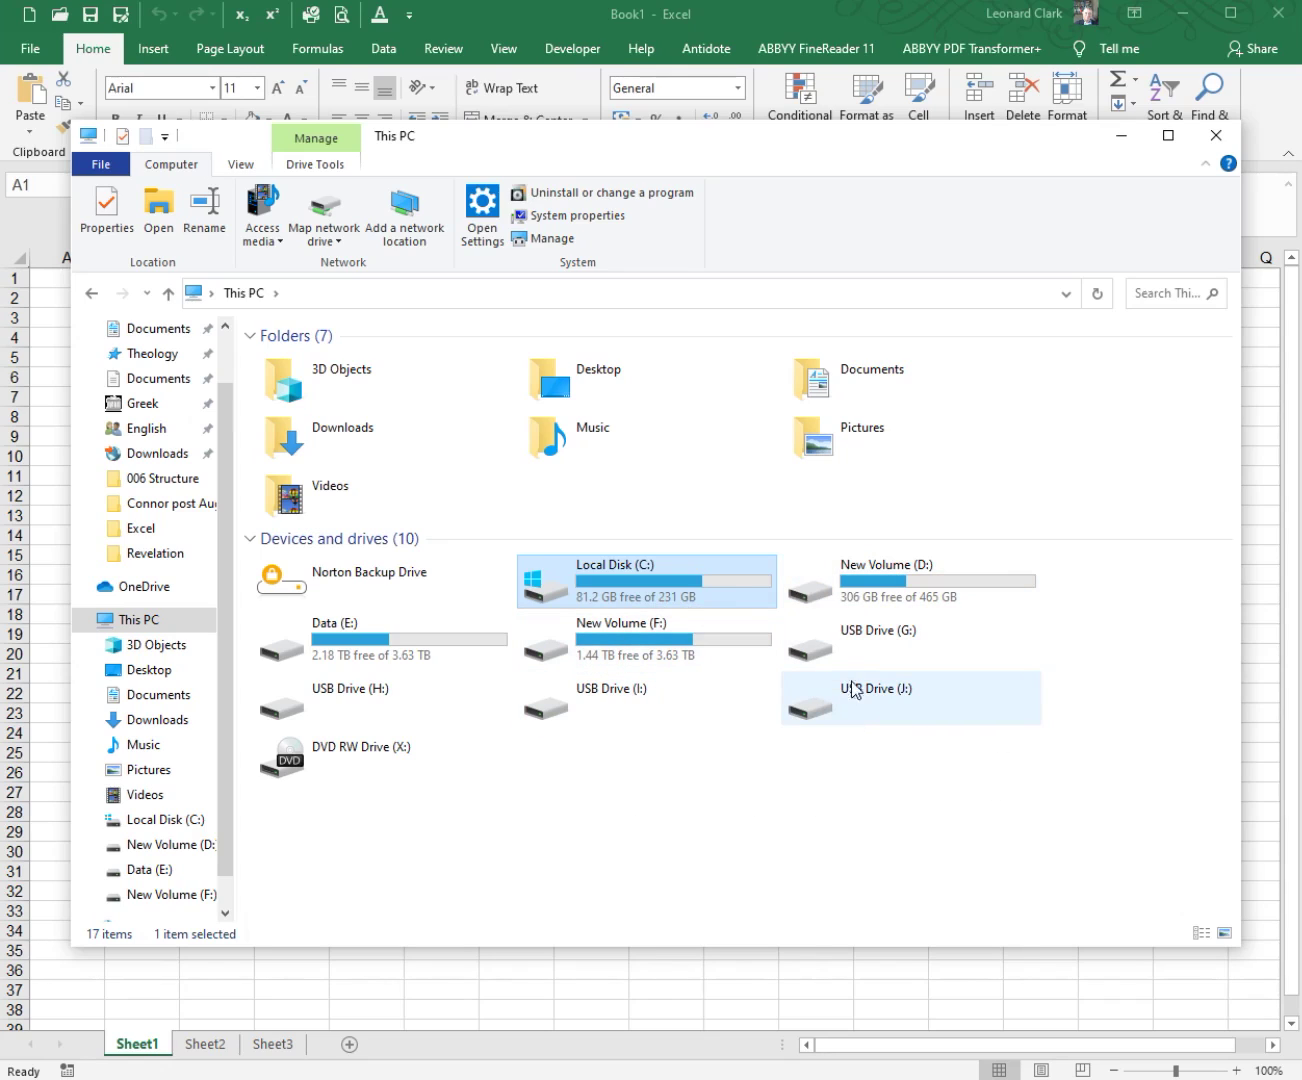
{"action": "left_click", "coordinate": [905, 592]}
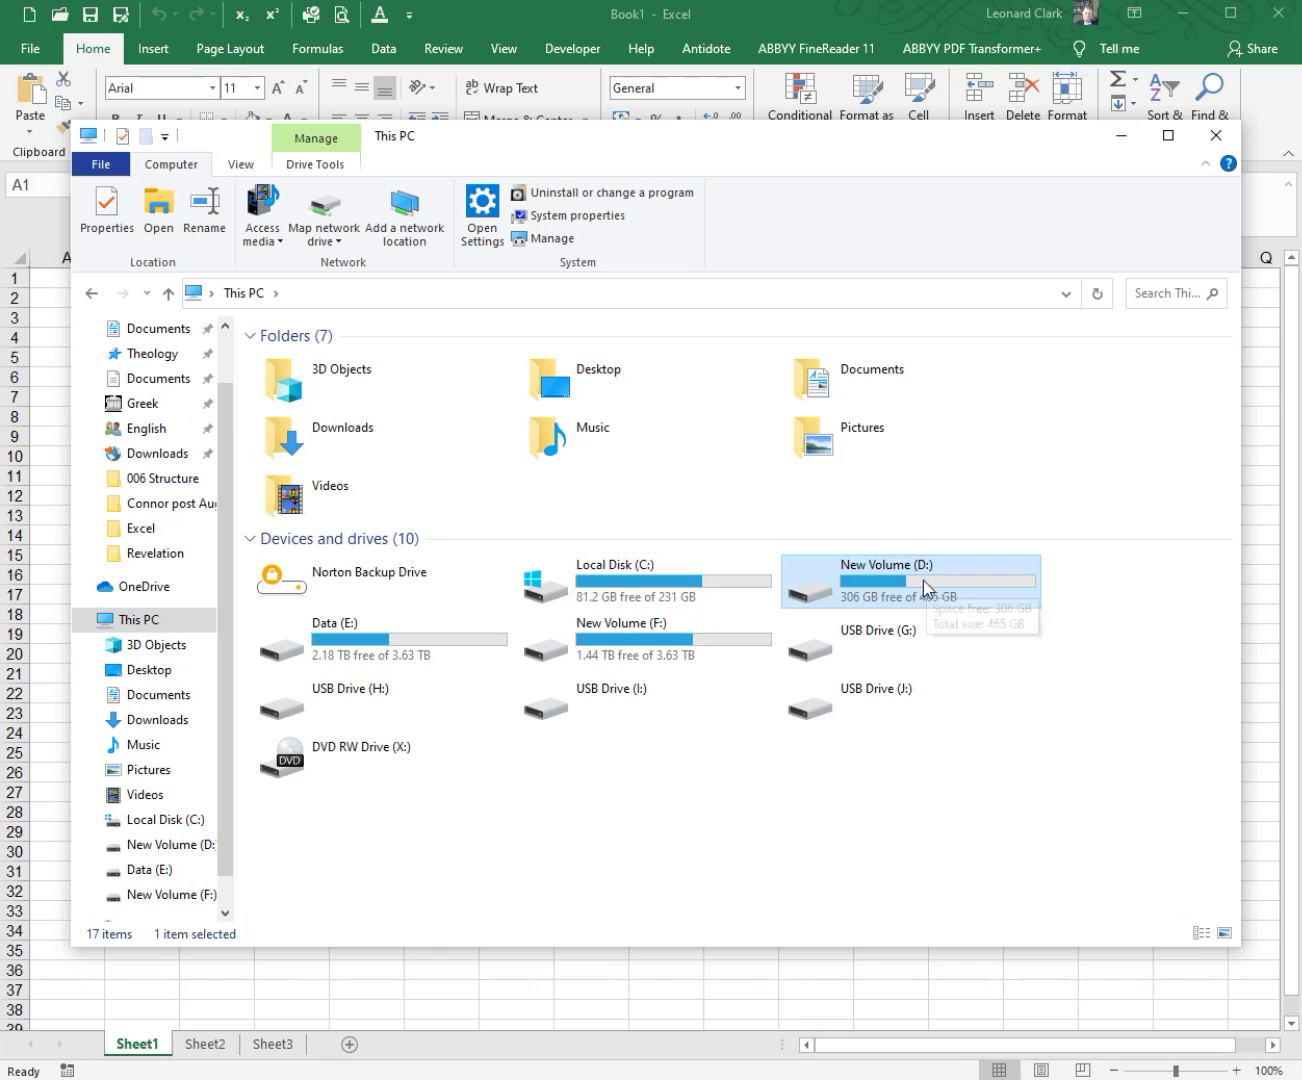
{"action": "left_click", "coordinate": [434, 647]}
{"action": "left_click", "coordinate": [617, 659]}
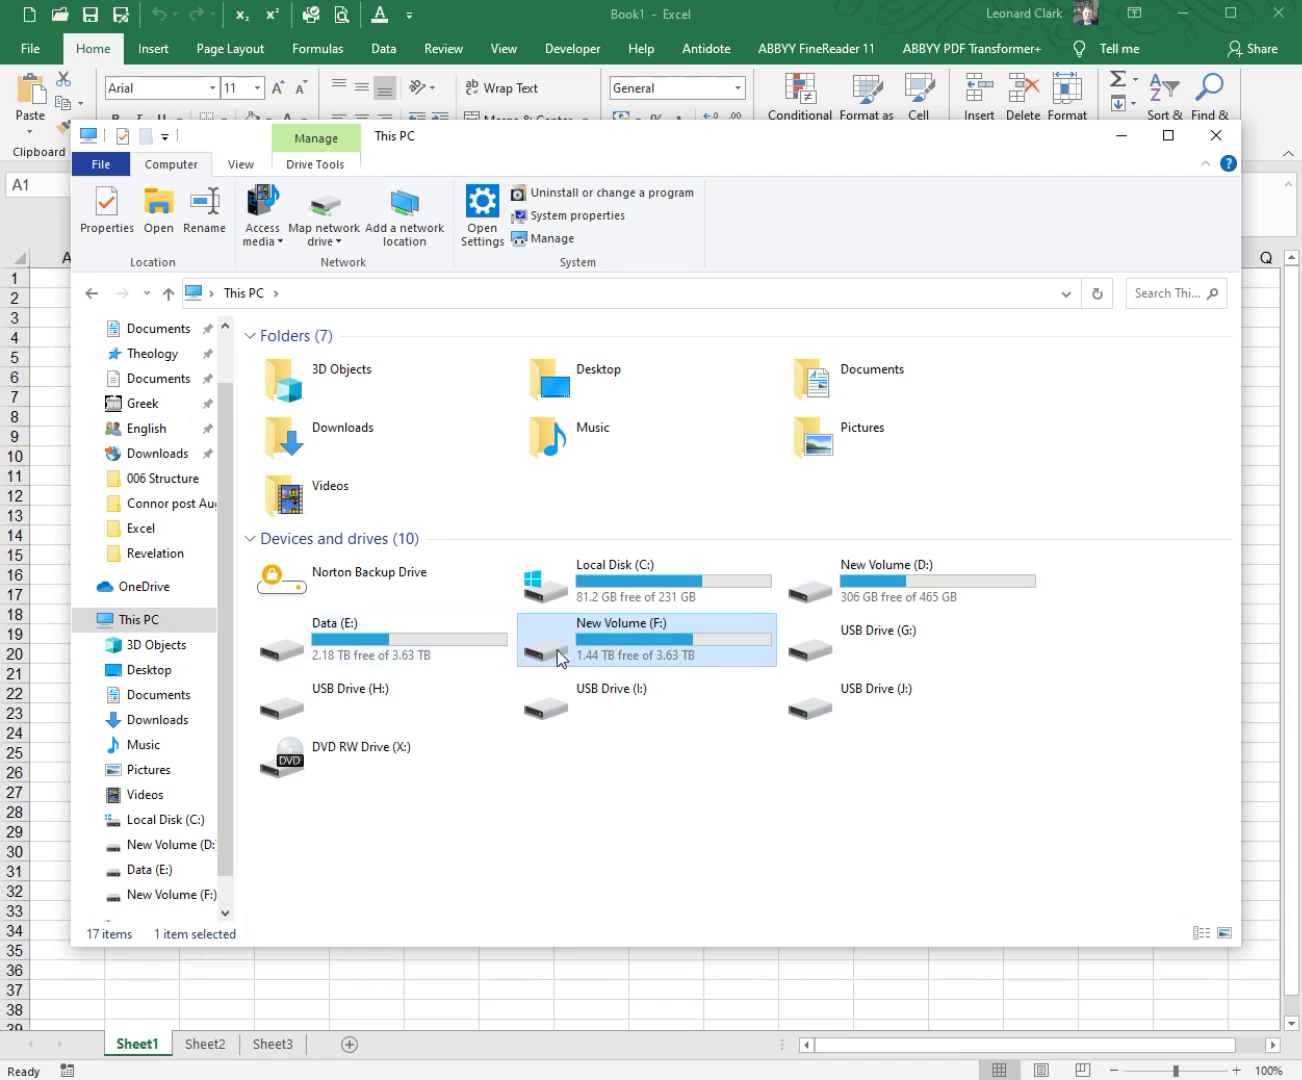
{"action": "mouse_move", "coordinate": [631, 660]}
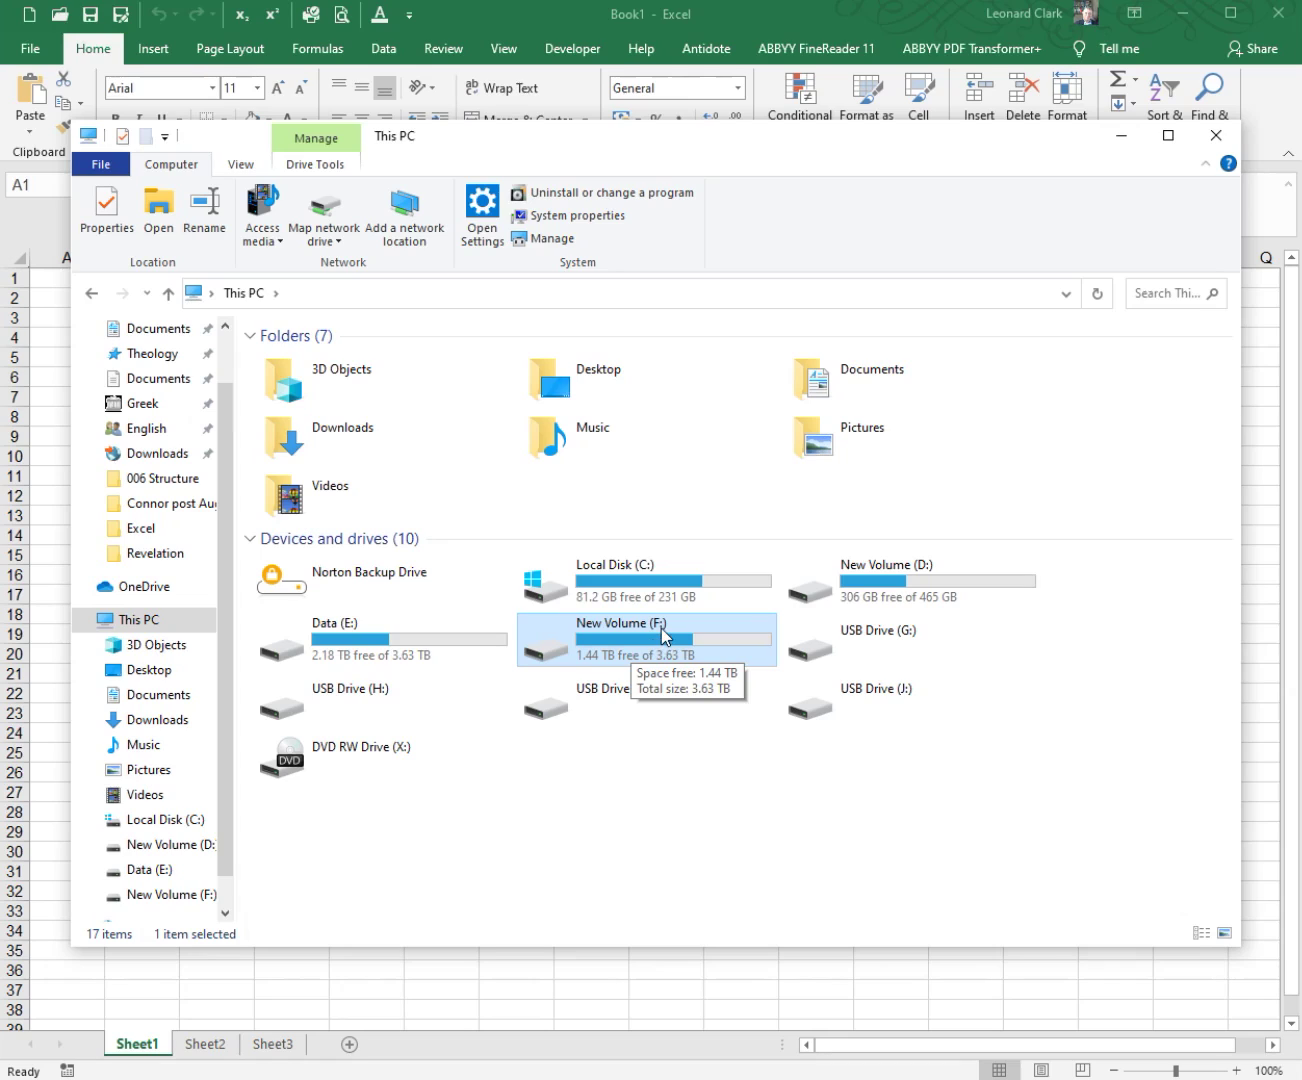
Alternate between File Explorer and Excel's Save options to compare the drives with the configured file locations.
{"action": "left_click_drag", "start_coordinate": [713, 135], "coordinate": [0, 195]}
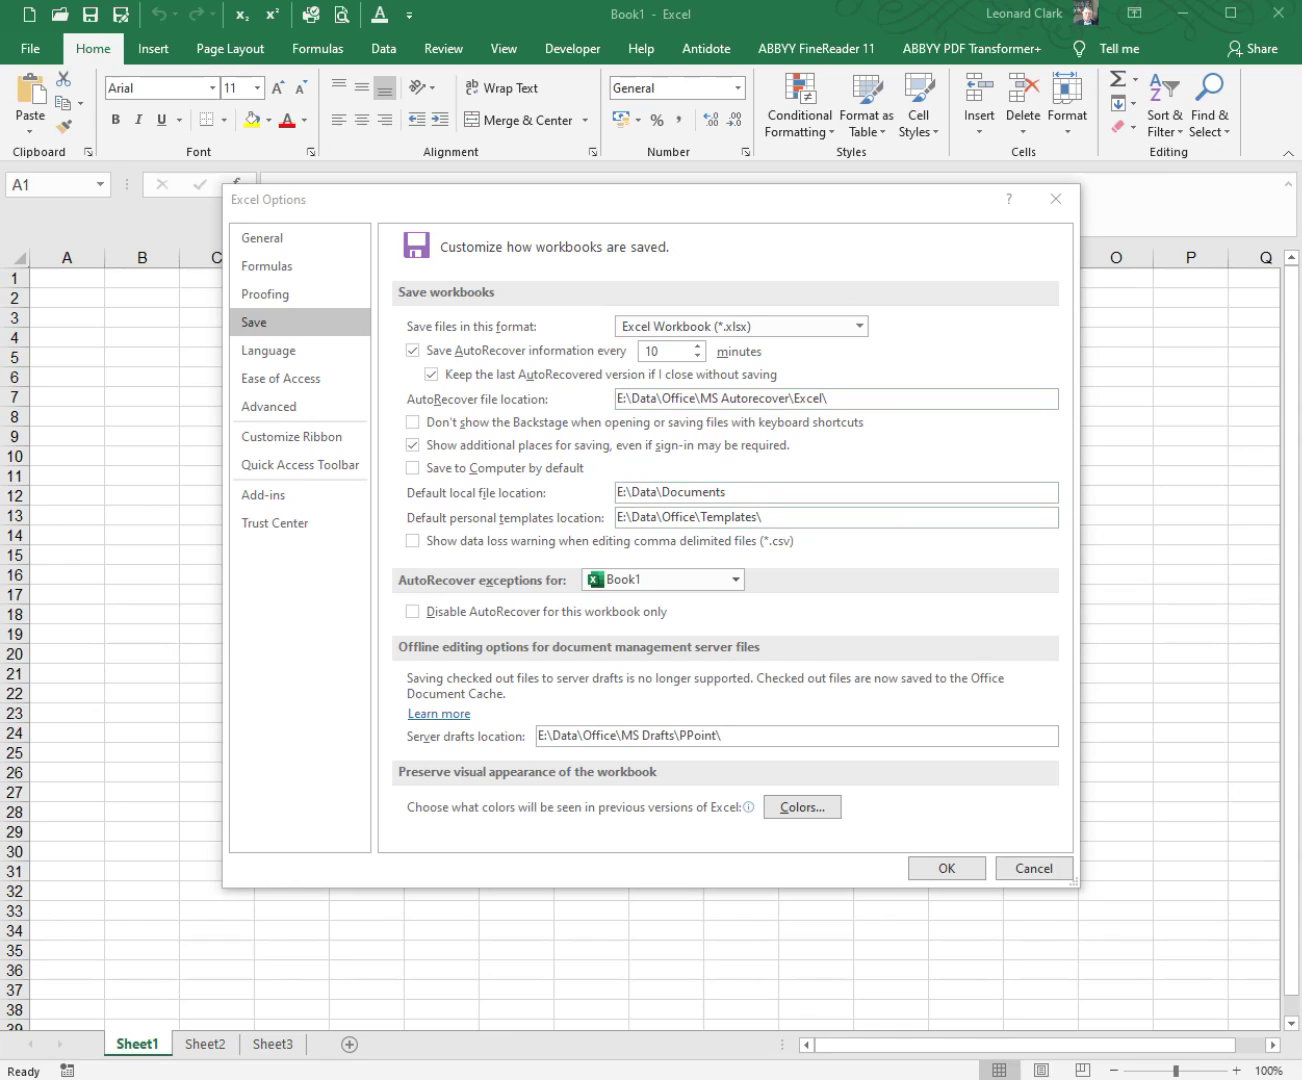
{"action": "key", "text": "alt+Tab"}
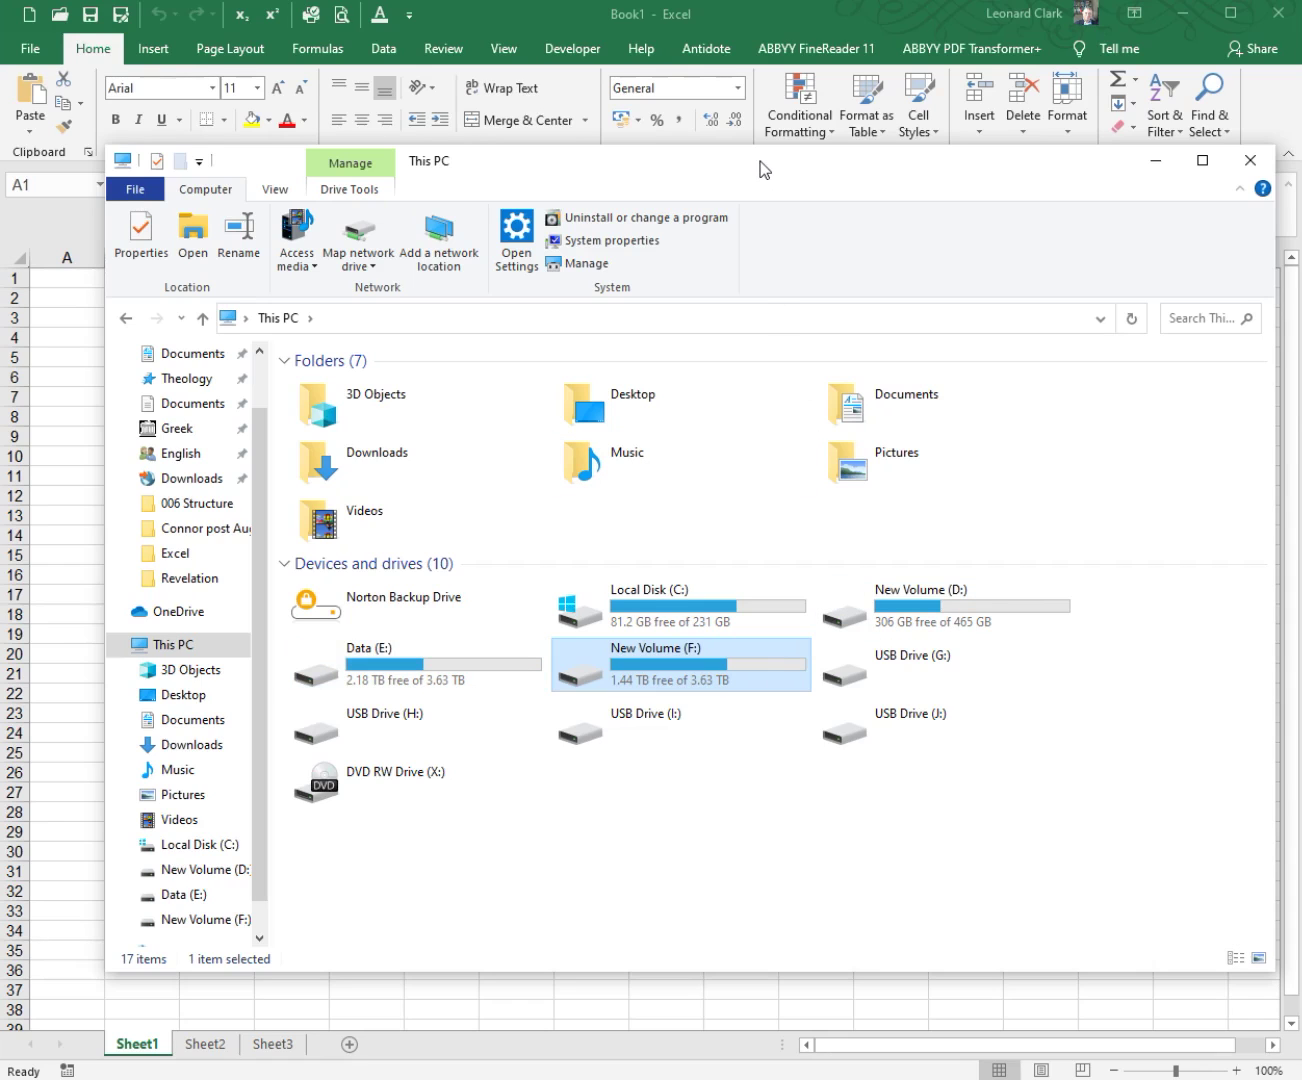
{"action": "left_click_drag", "start_coordinate": [764, 170], "coordinate": [0, 300]}
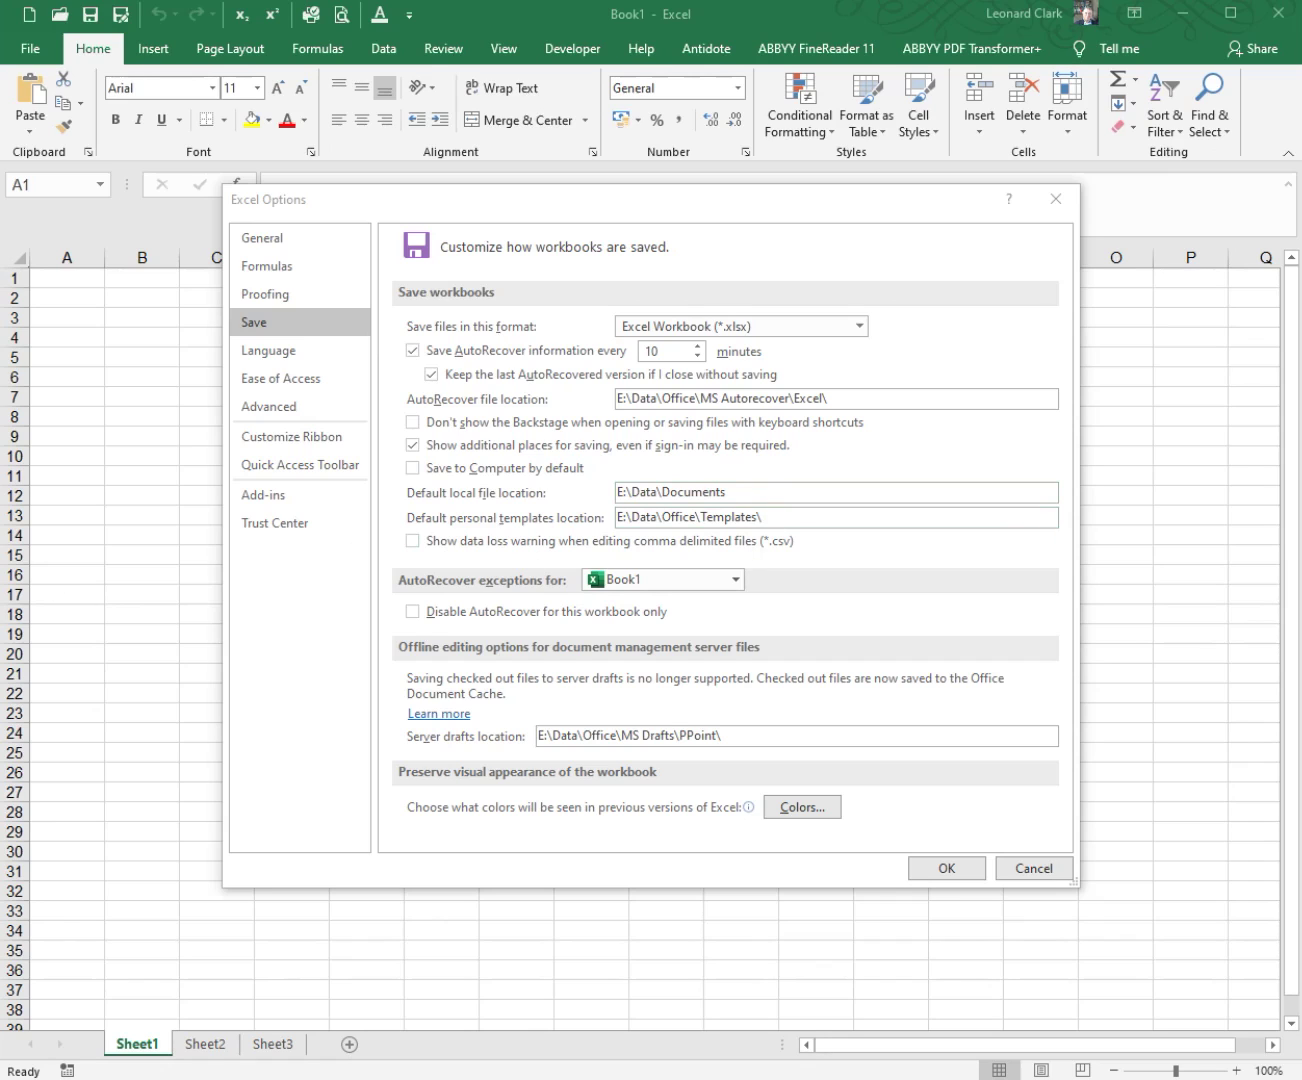
{"action": "key", "text": "super+e"}
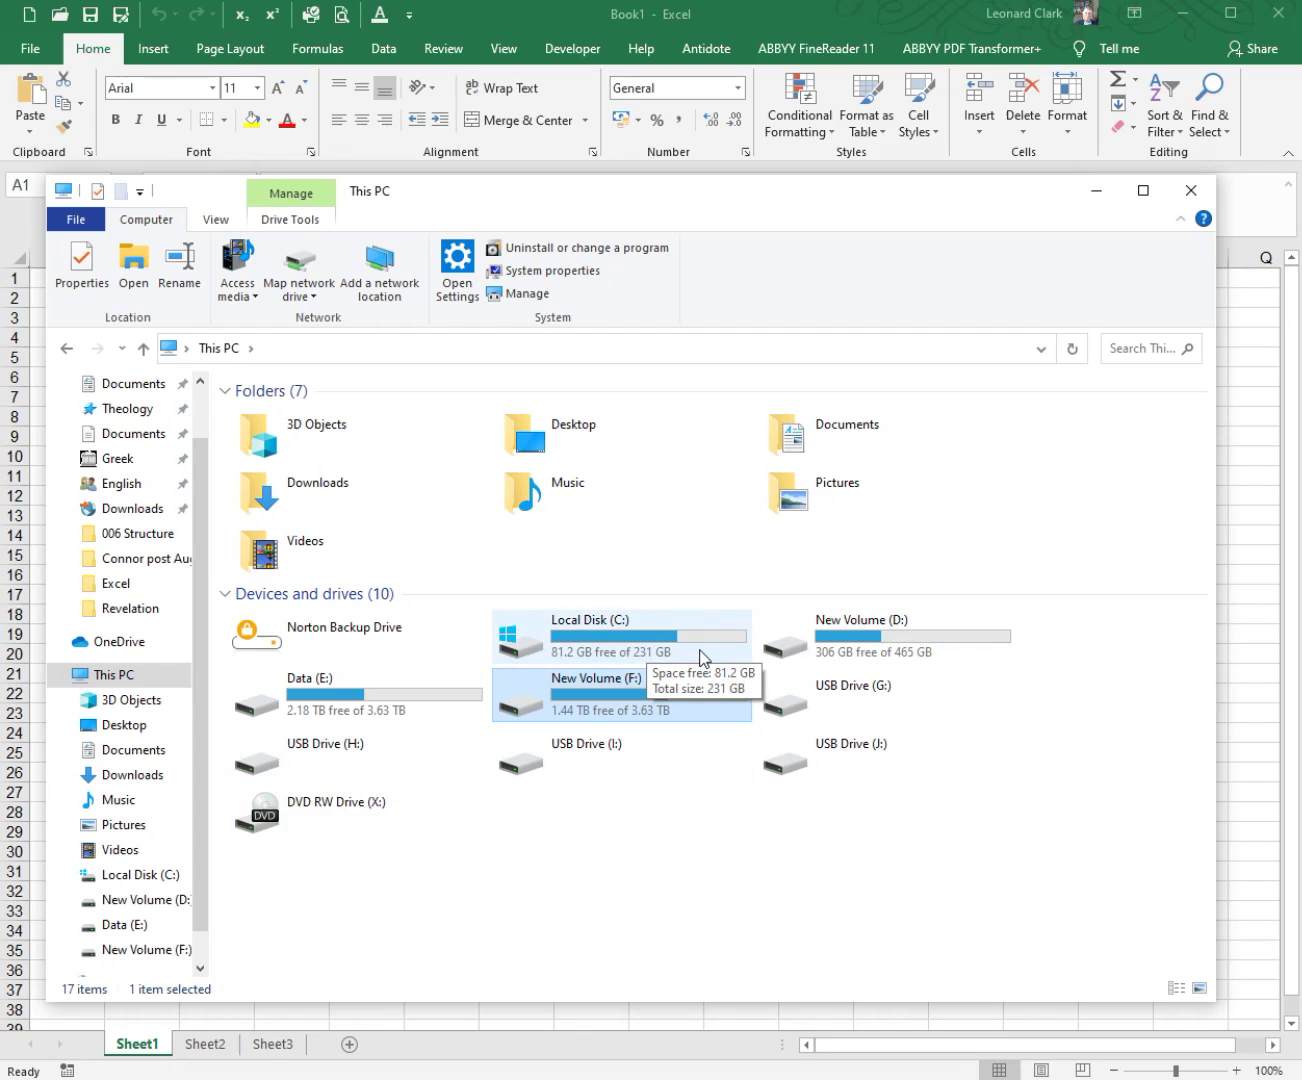
{"action": "left_click_drag", "start_coordinate": [683, 203], "coordinate": [0, 250]}
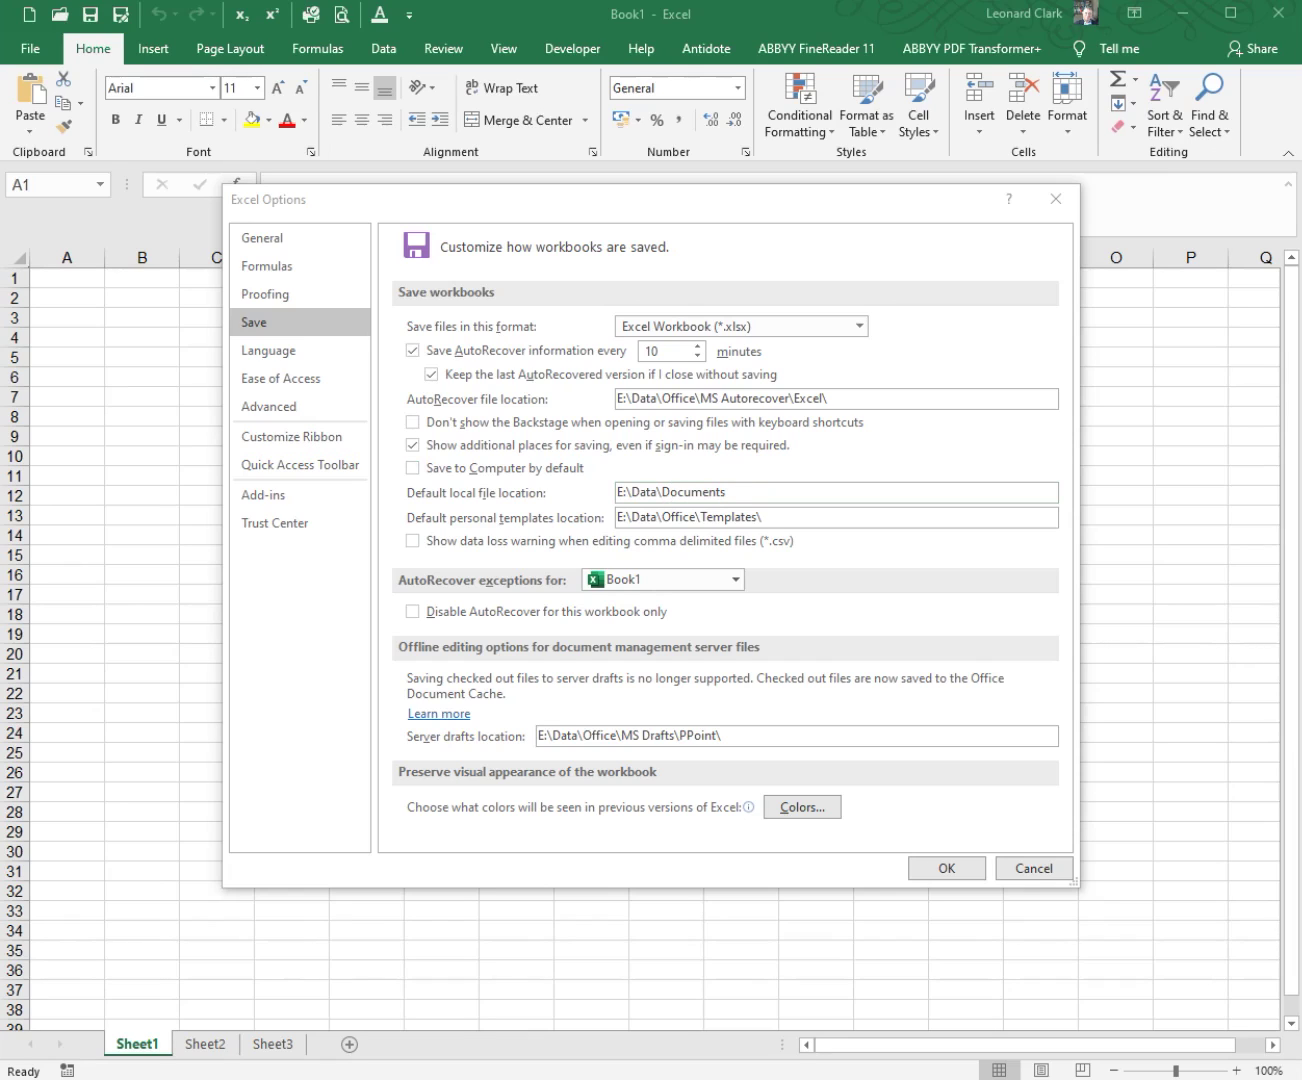
{"action": "left_click_drag", "start_coordinate": [0, 232], "coordinate": [735, 174]}
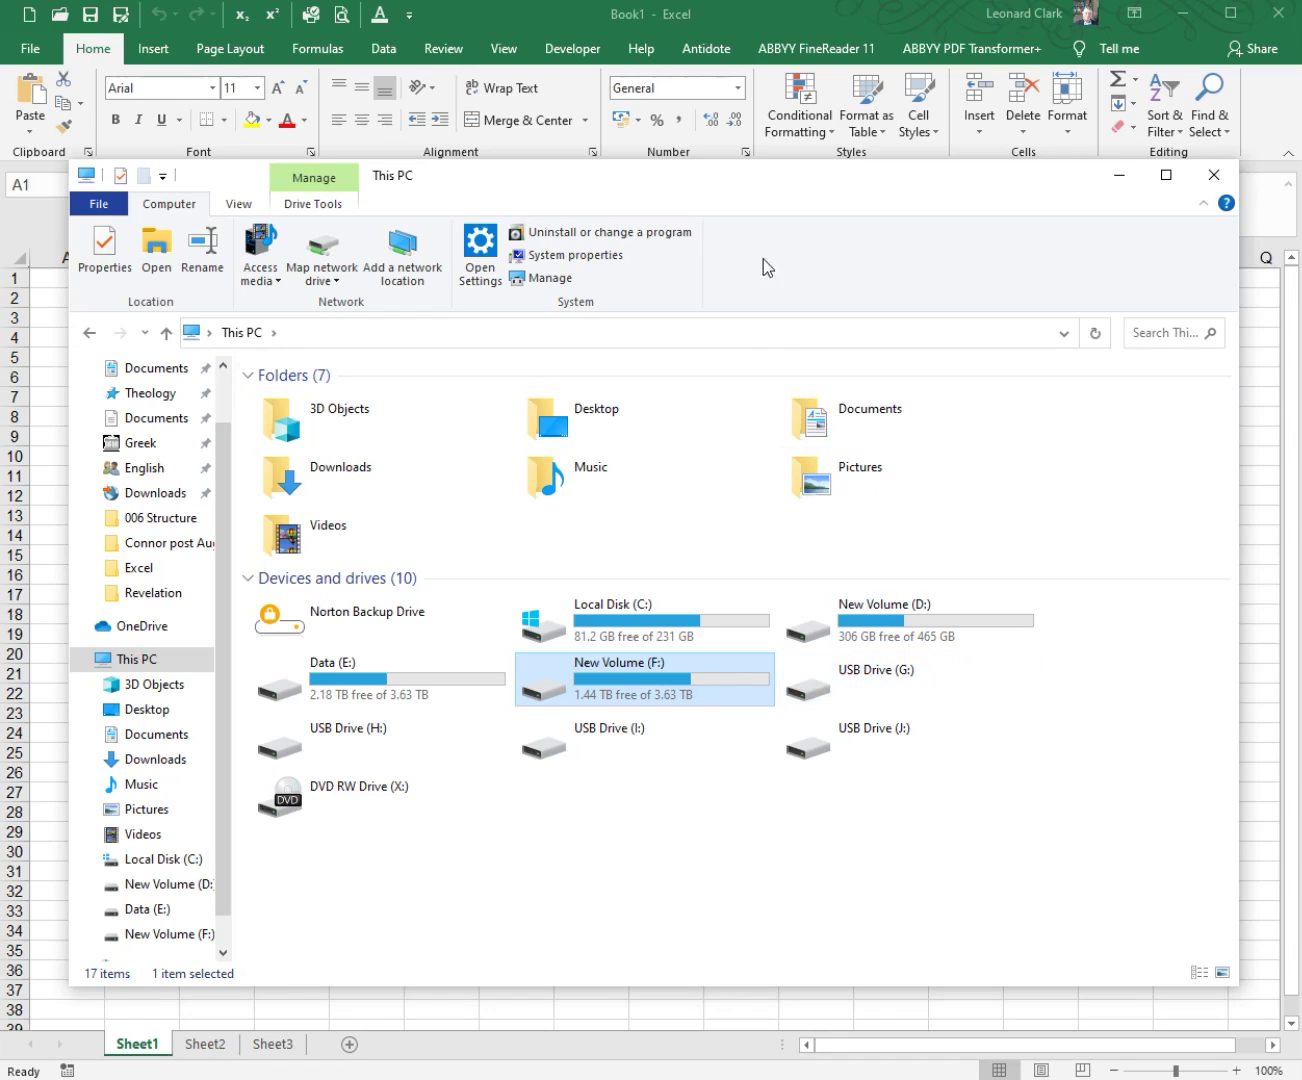
{"action": "left_click_drag", "start_coordinate": [769, 189], "coordinate": [740, 195]}
{"action": "key", "text": "alt+F4"}
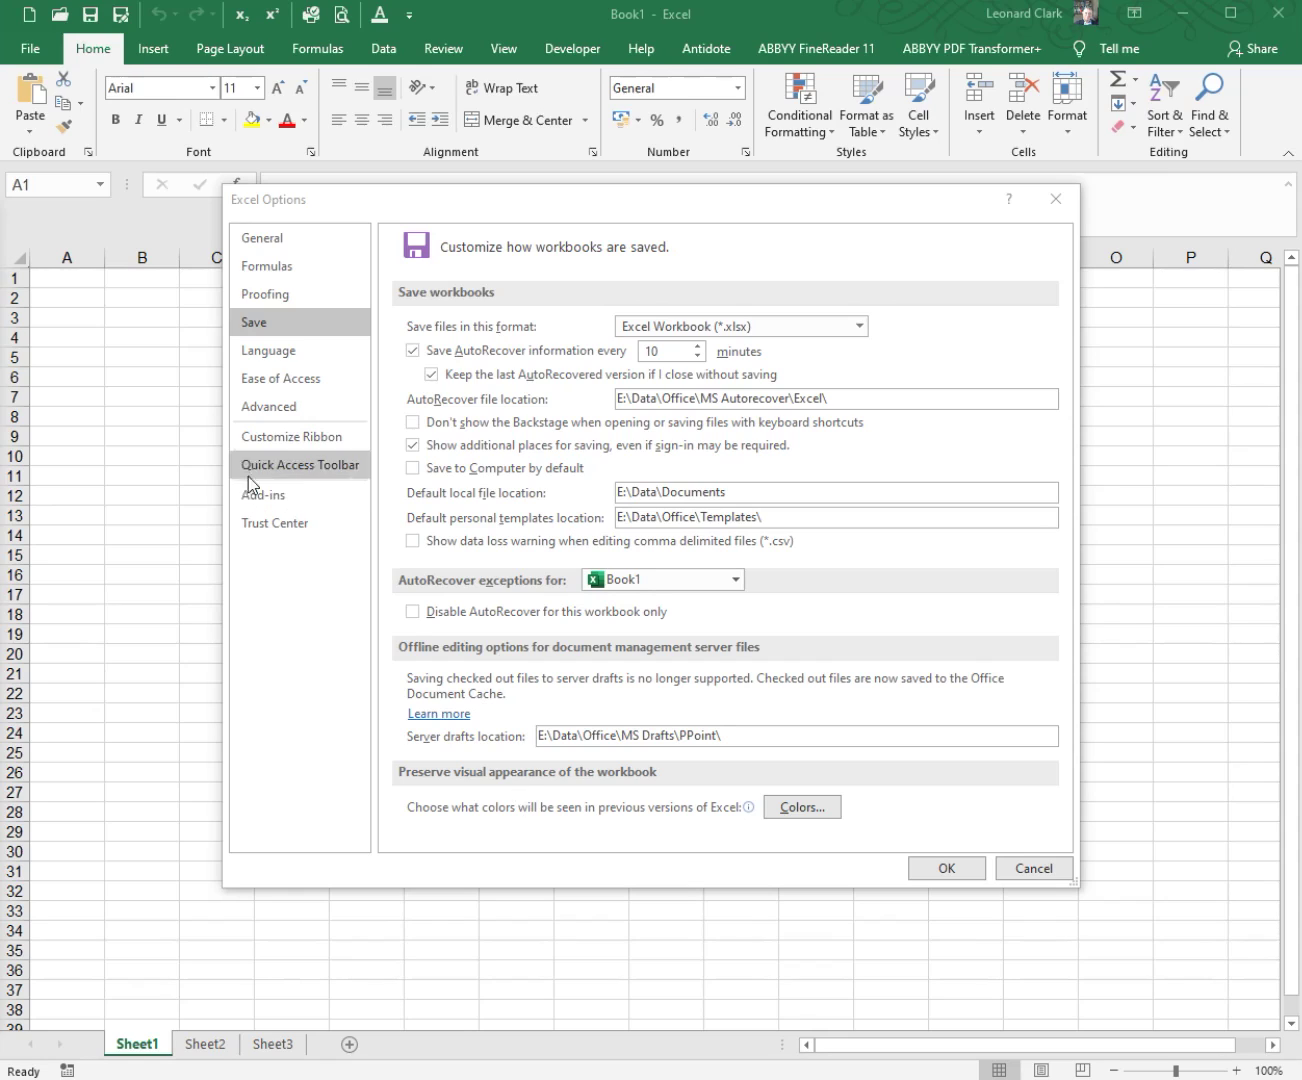
{"action": "key", "text": "alt+Tab"}
{"action": "left_click_drag", "start_coordinate": [372, 240], "coordinate": [832, 197]}
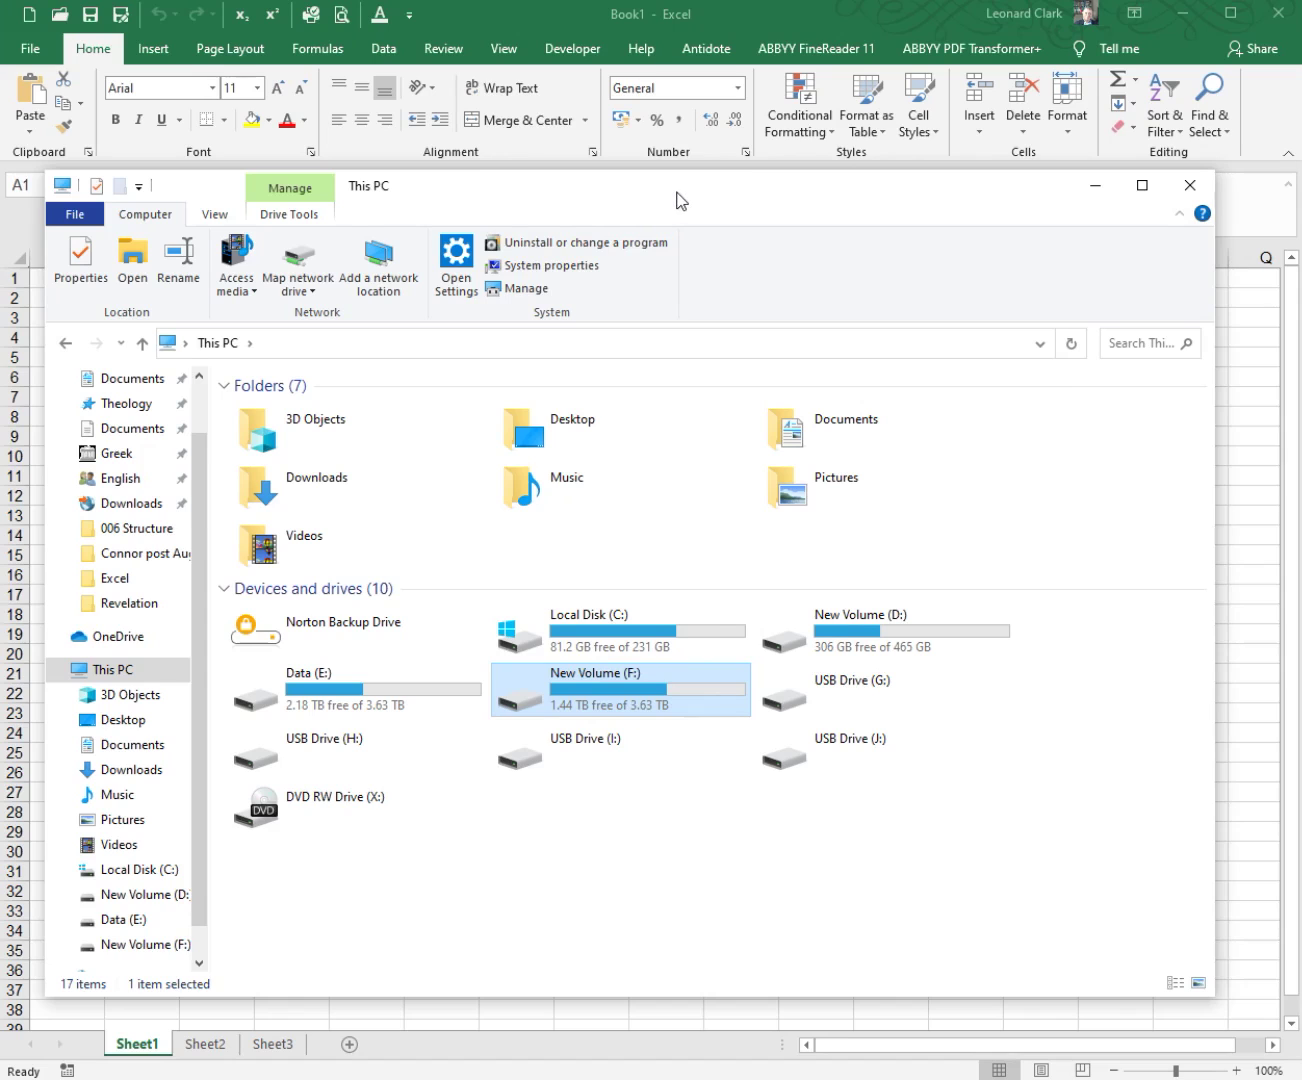
Return to Excel, inspect the AutoRecover and personal templates locations, and close the options without saving changes.
{"action": "key", "text": "alt+Tab"}
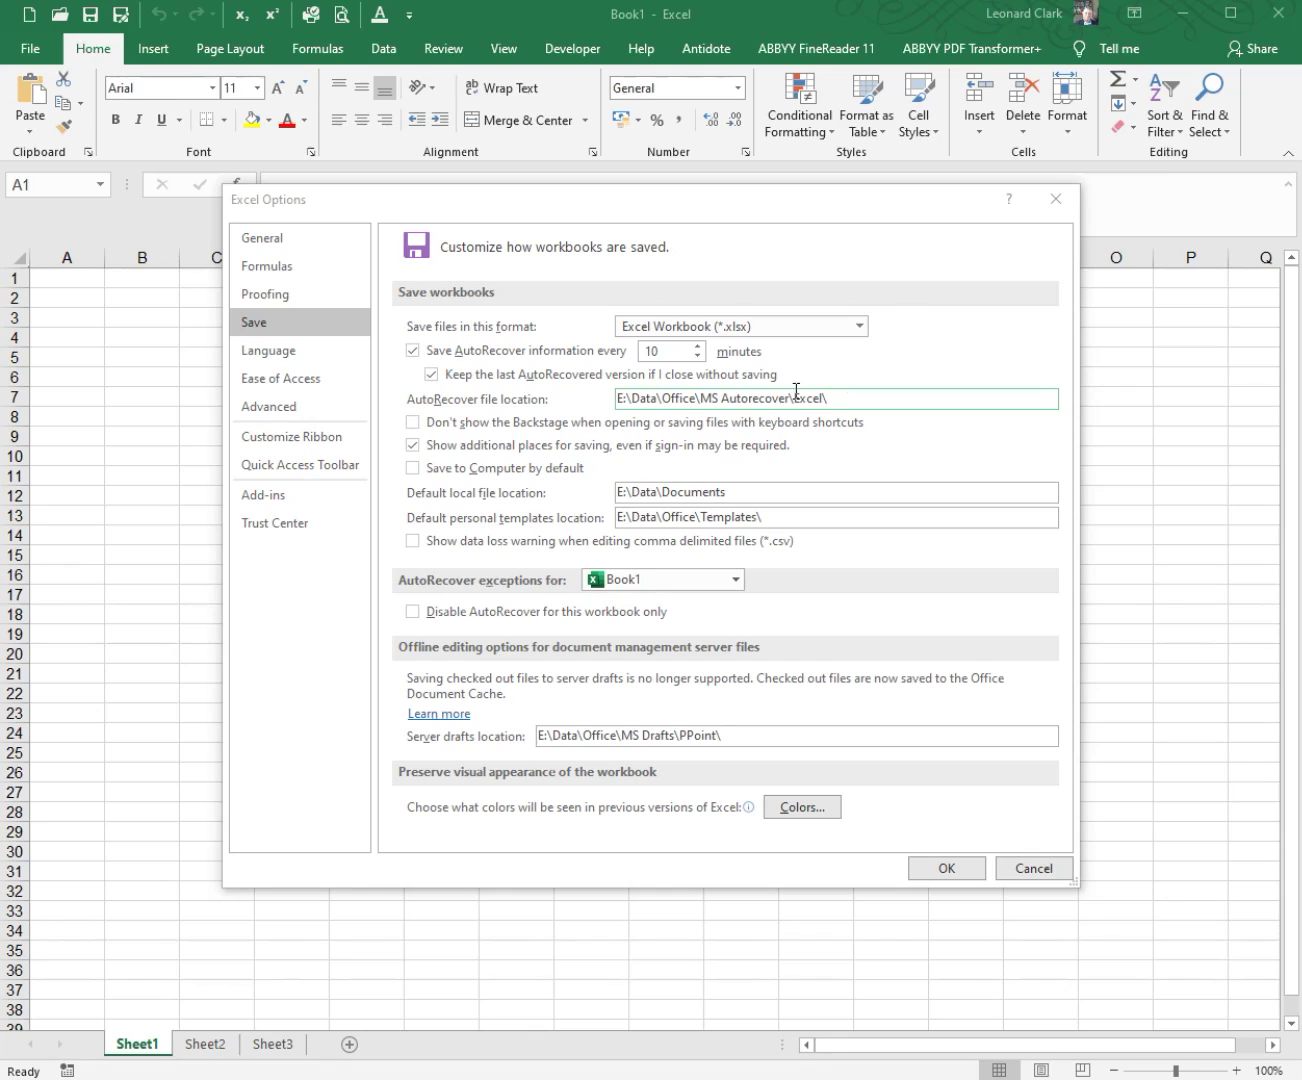
{"action": "left_click", "coordinate": [776, 511]}
{"action": "left_click", "coordinate": [755, 402]}
{"action": "left_click", "coordinate": [855, 407]}
{"action": "left_click", "coordinate": [1040, 869]}
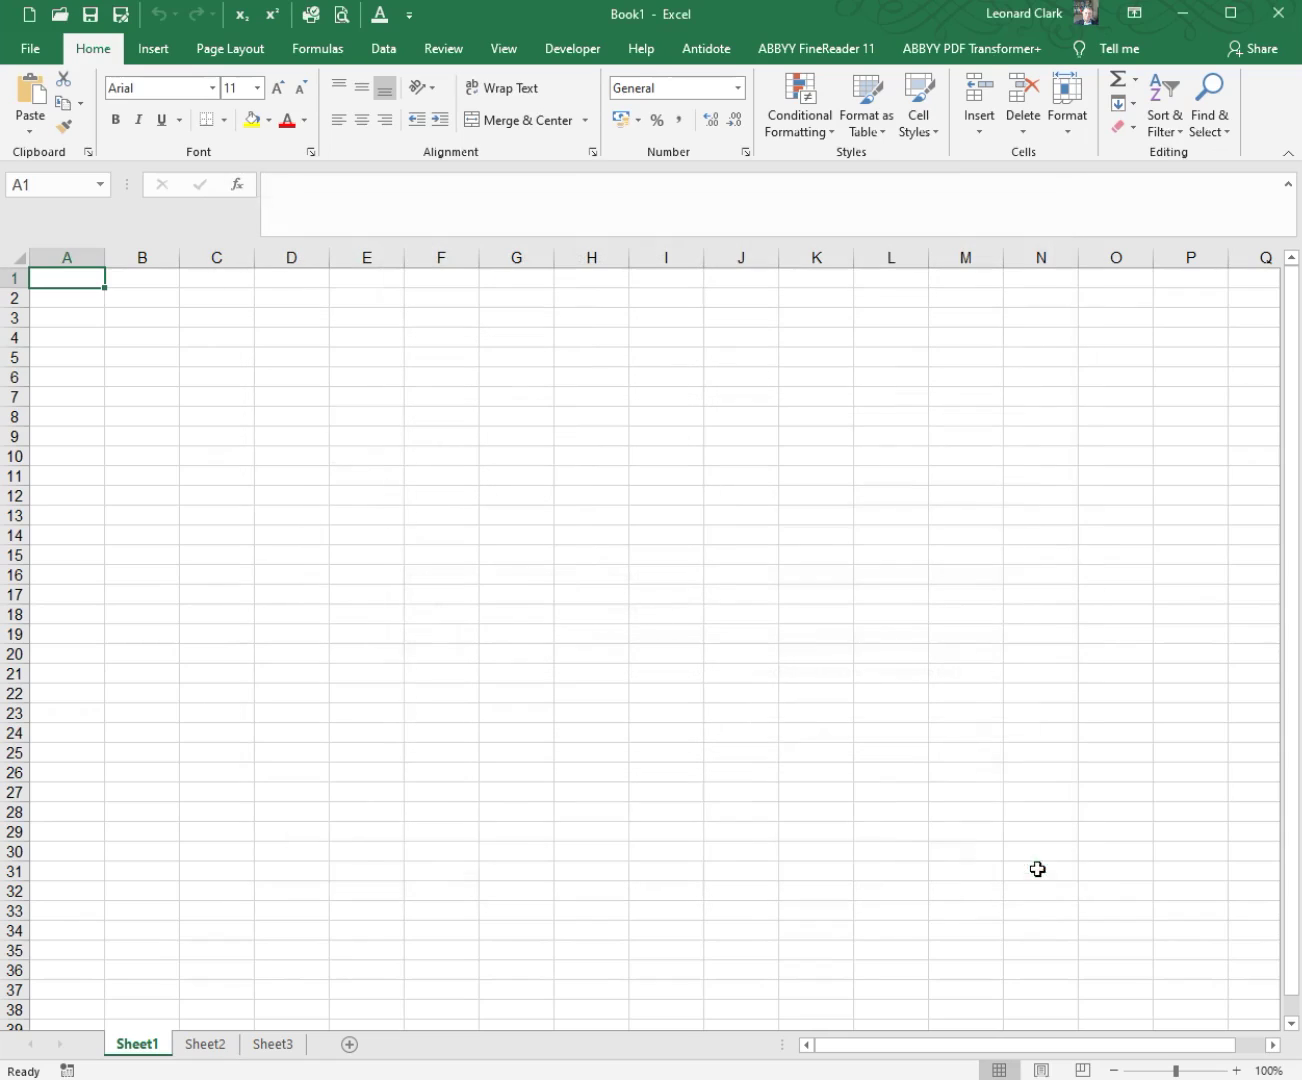
Enter the sample text dasdasd in J13, dadada in J15 and asdasda in J18.
{"action": "left_click", "coordinate": [738, 509]}
{"action": "type", "text": "dasdasd"}
{"action": "left_click", "coordinate": [739, 549]}
{"action": "type", "text": "dadada"}
{"action": "left_click", "coordinate": [728, 610]}
{"action": "type", "text": "asdasda"}
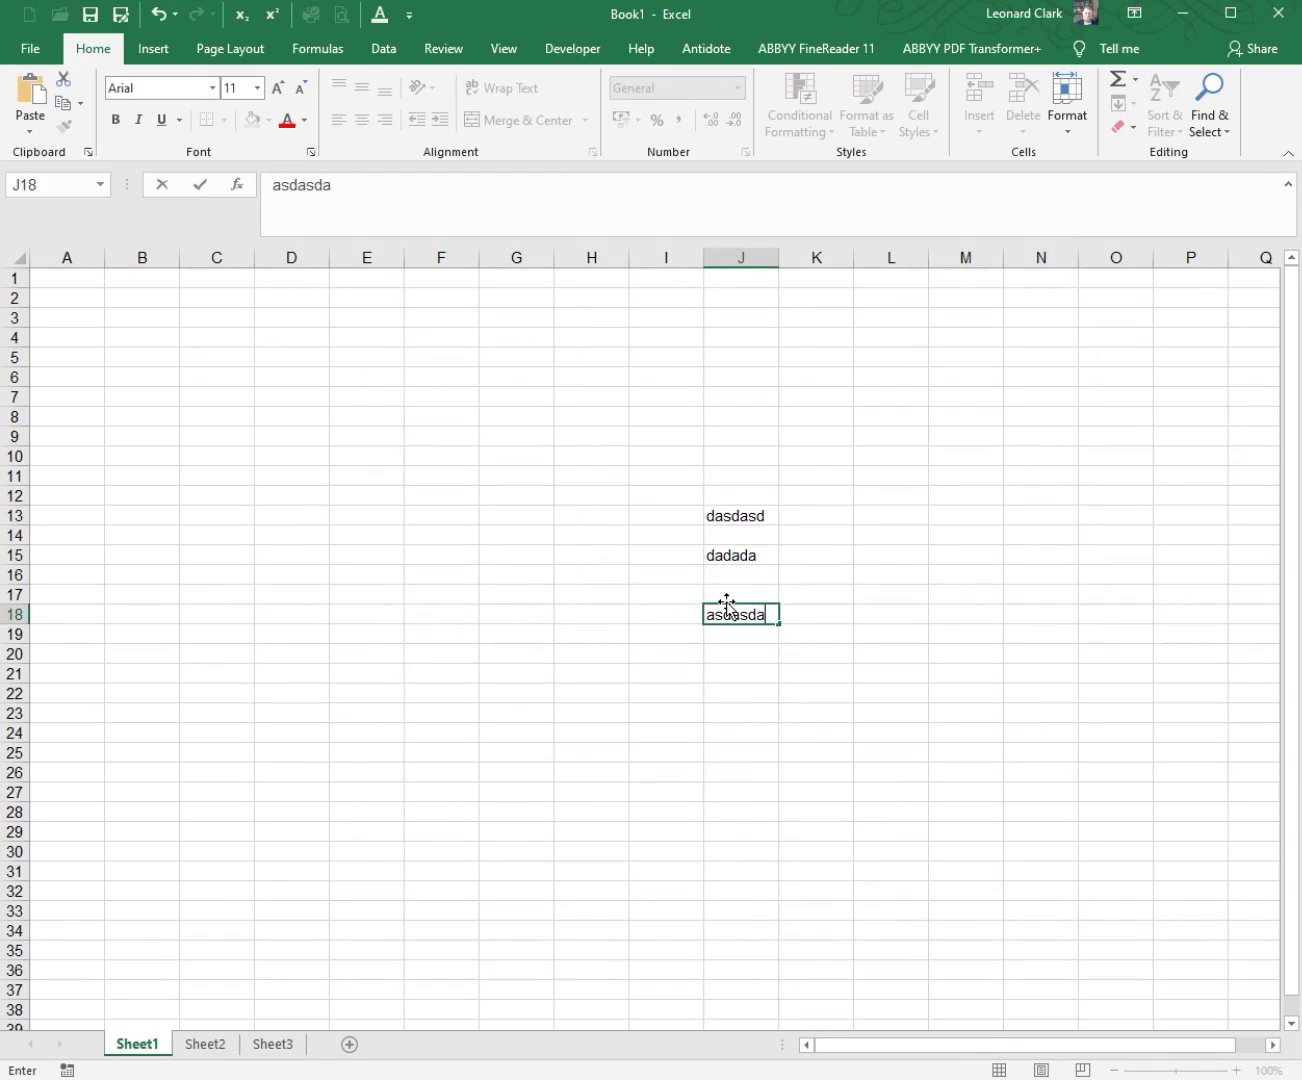
{"action": "left_click", "coordinate": [423, 471]}
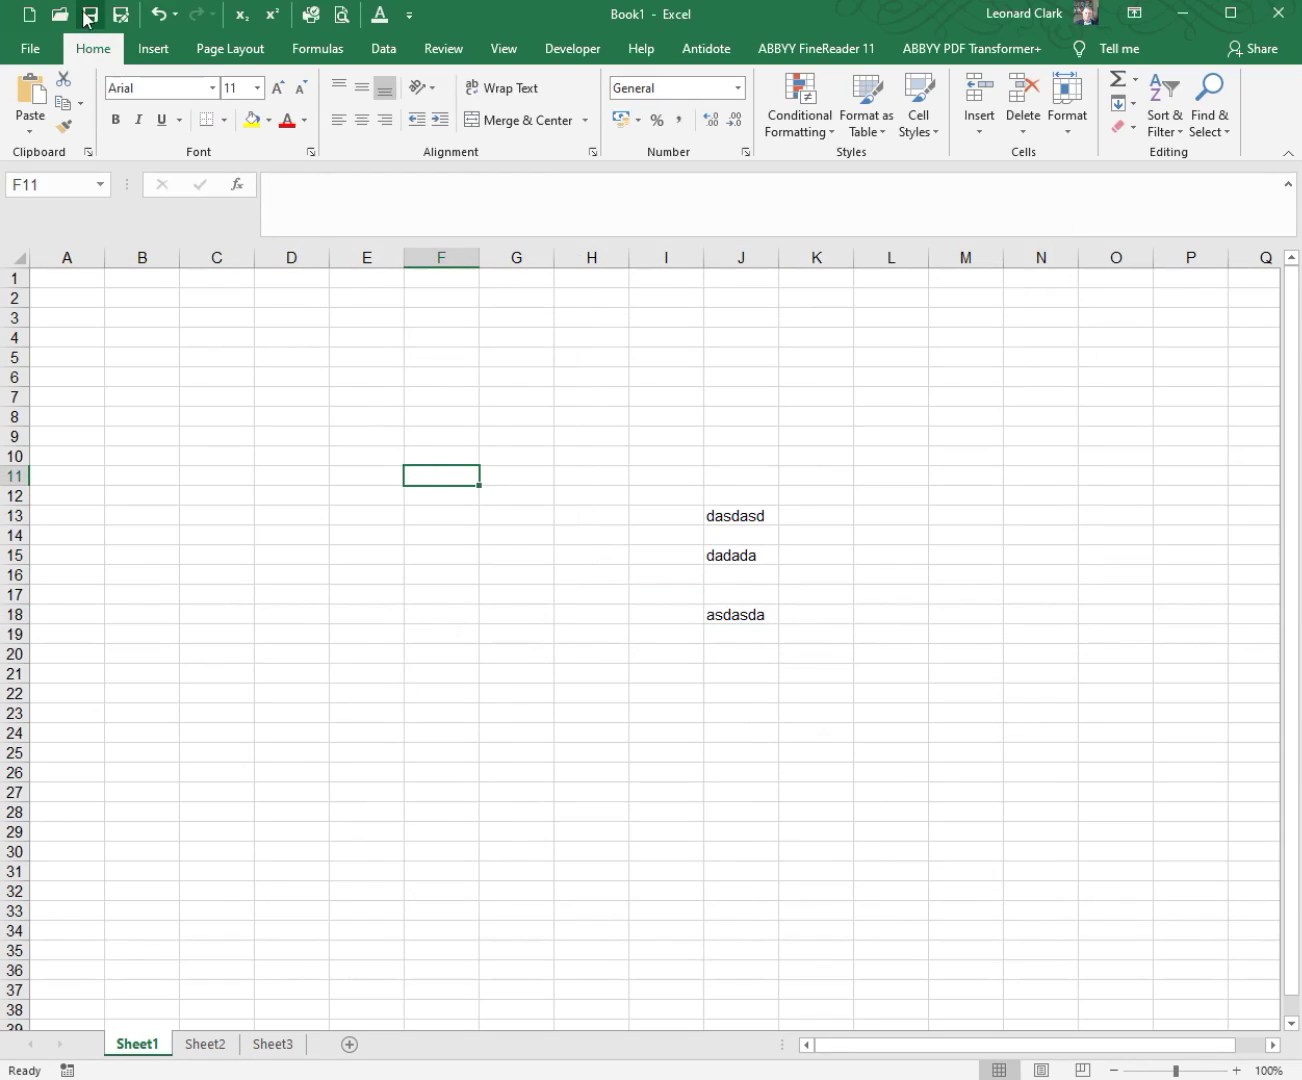
Open the Save As page for the workbook and look through its list of recent folders.
{"action": "left_click", "coordinate": [42, 54]}
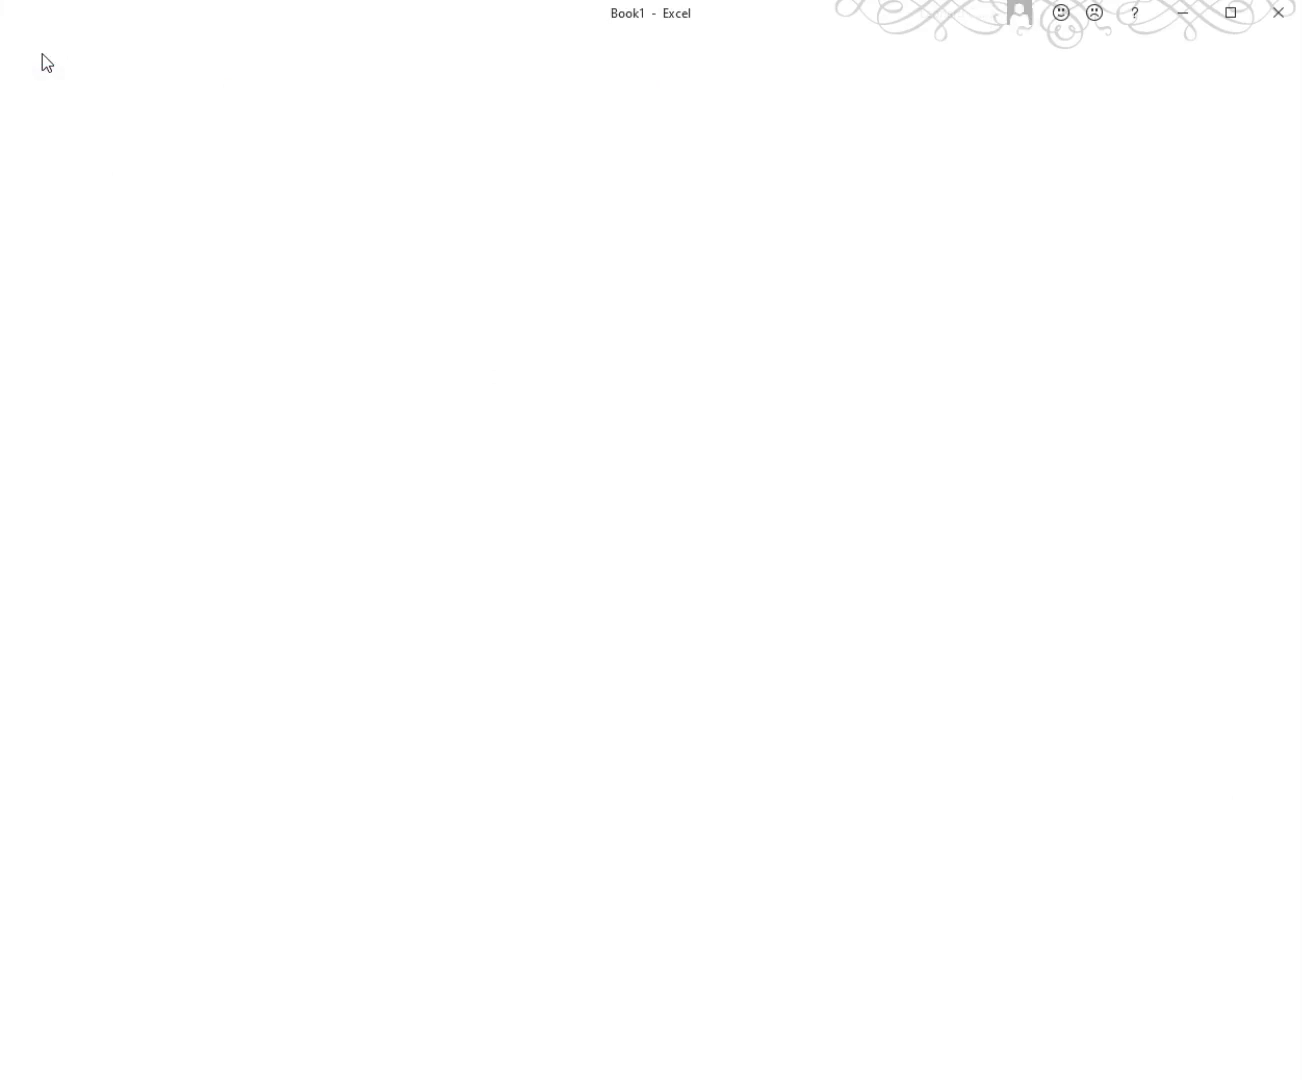
{"action": "left_click", "coordinate": [75, 290]}
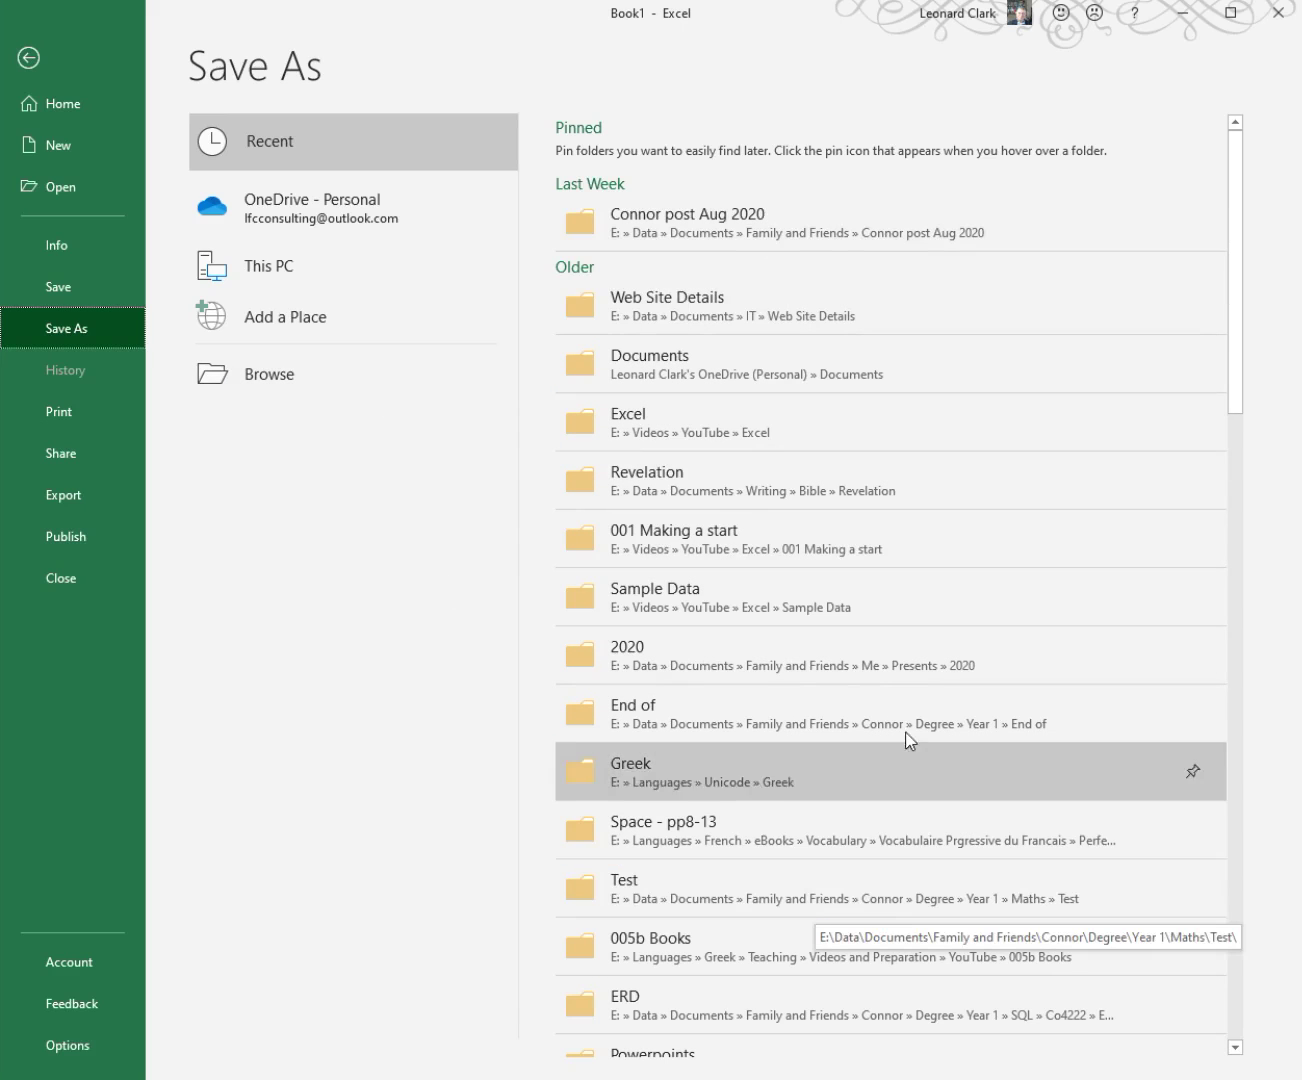
{"action": "left_click_drag", "start_coordinate": [1232, 356], "coordinate": [1244, 321]}
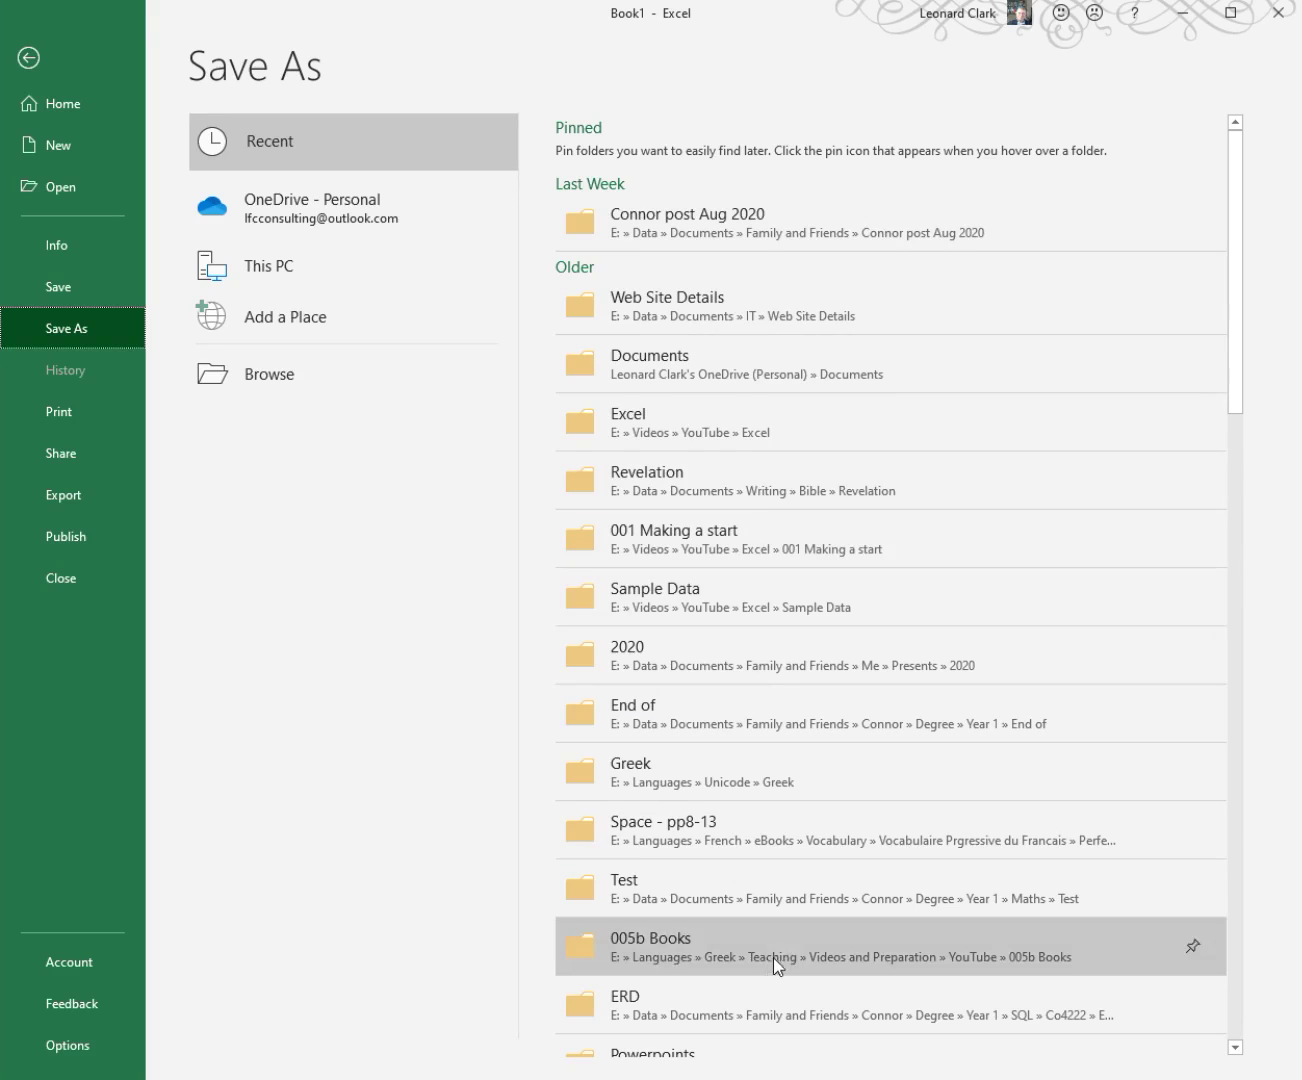
{"action": "scroll", "coordinate": [731, 712], "scroll_direction": "down", "scroll_amount": 3}
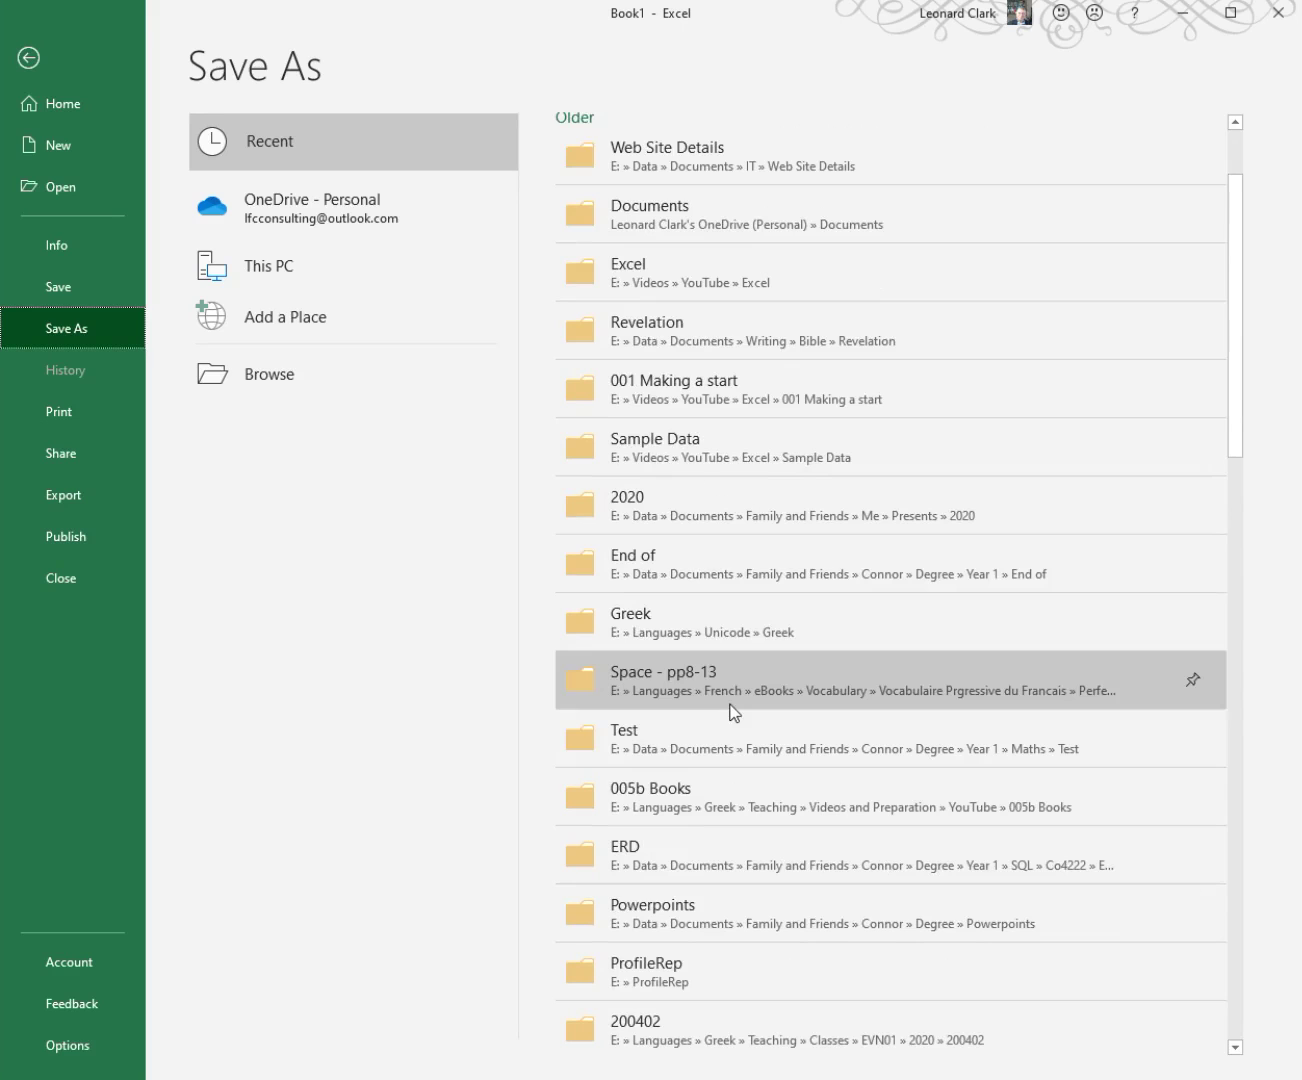
{"action": "scroll", "coordinate": [730, 711], "scroll_direction": "up", "scroll_amount": 1}
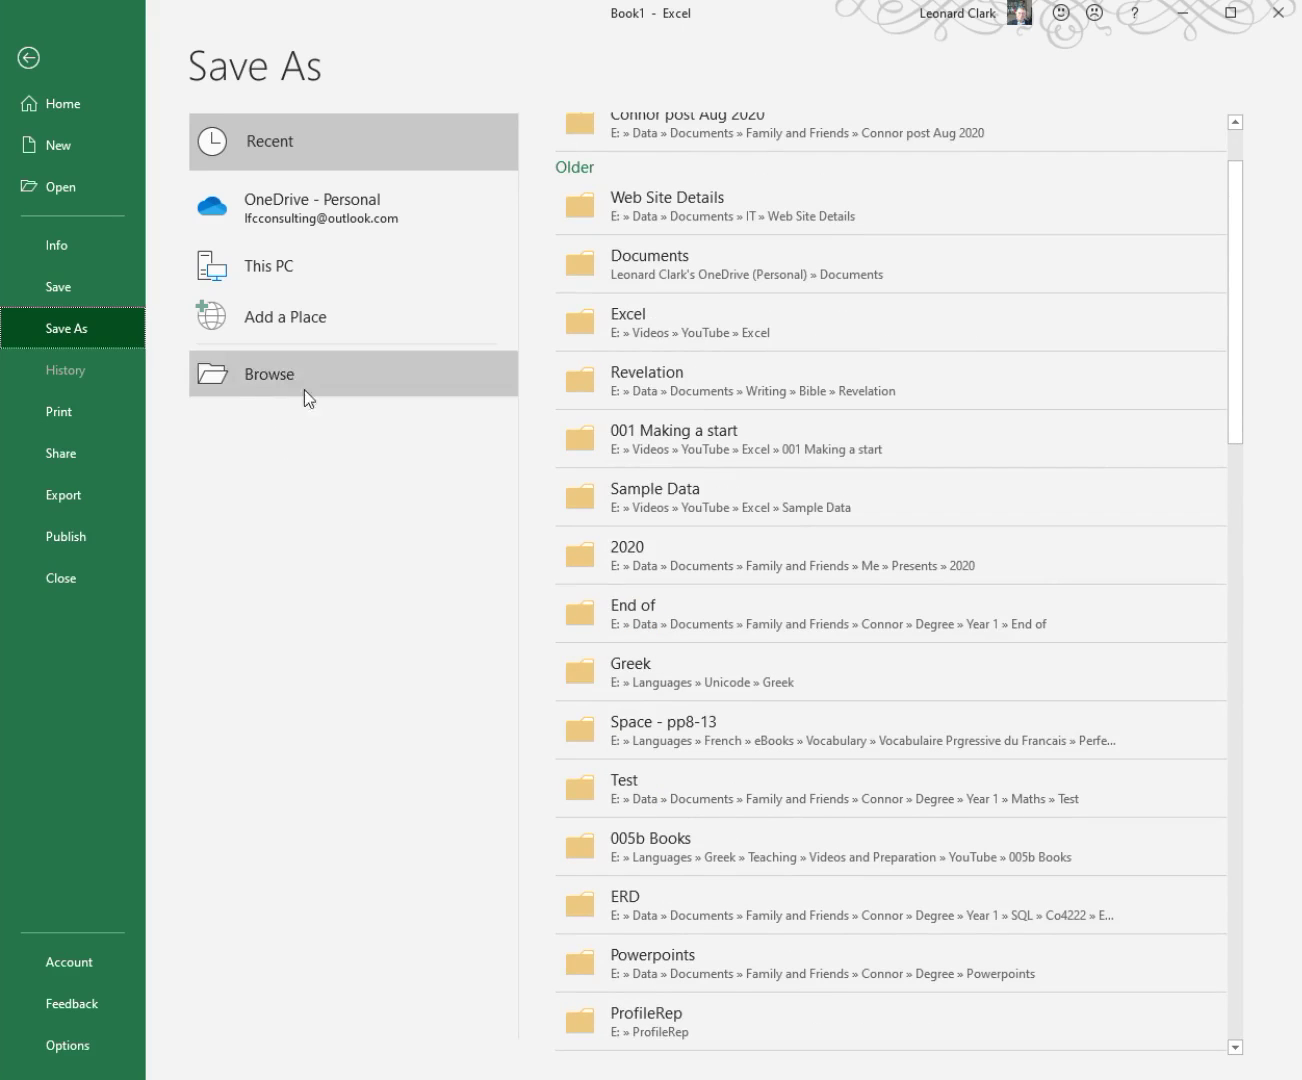
Browse for a save location to check the default folder, cancel the save and return to the worksheet.
{"action": "left_click", "coordinate": [251, 374]}
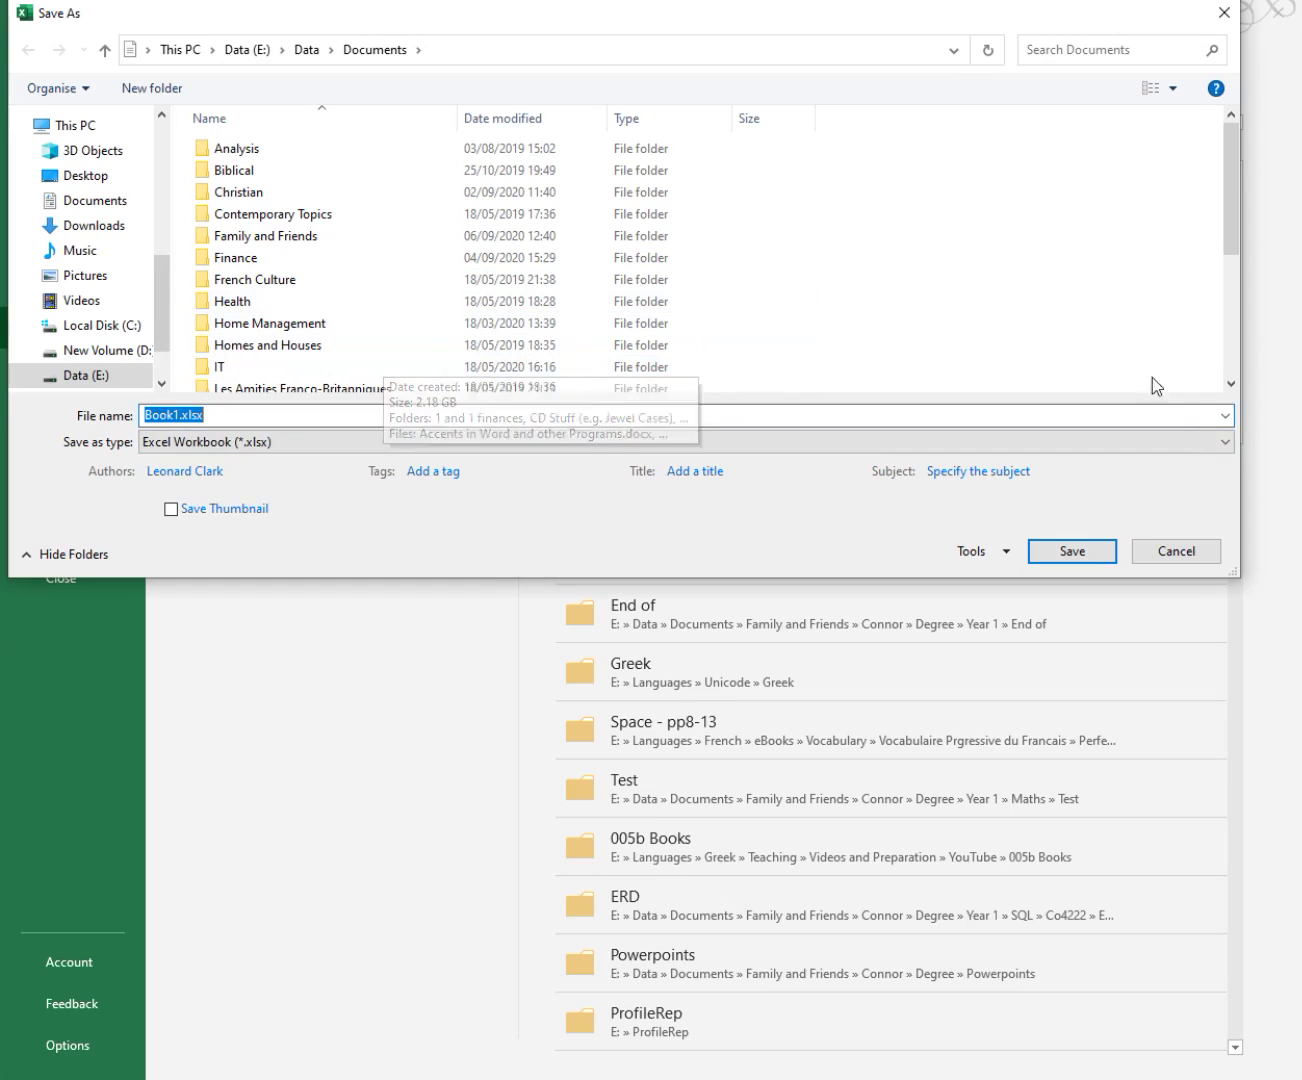
{"action": "left_click", "coordinate": [1201, 549]}
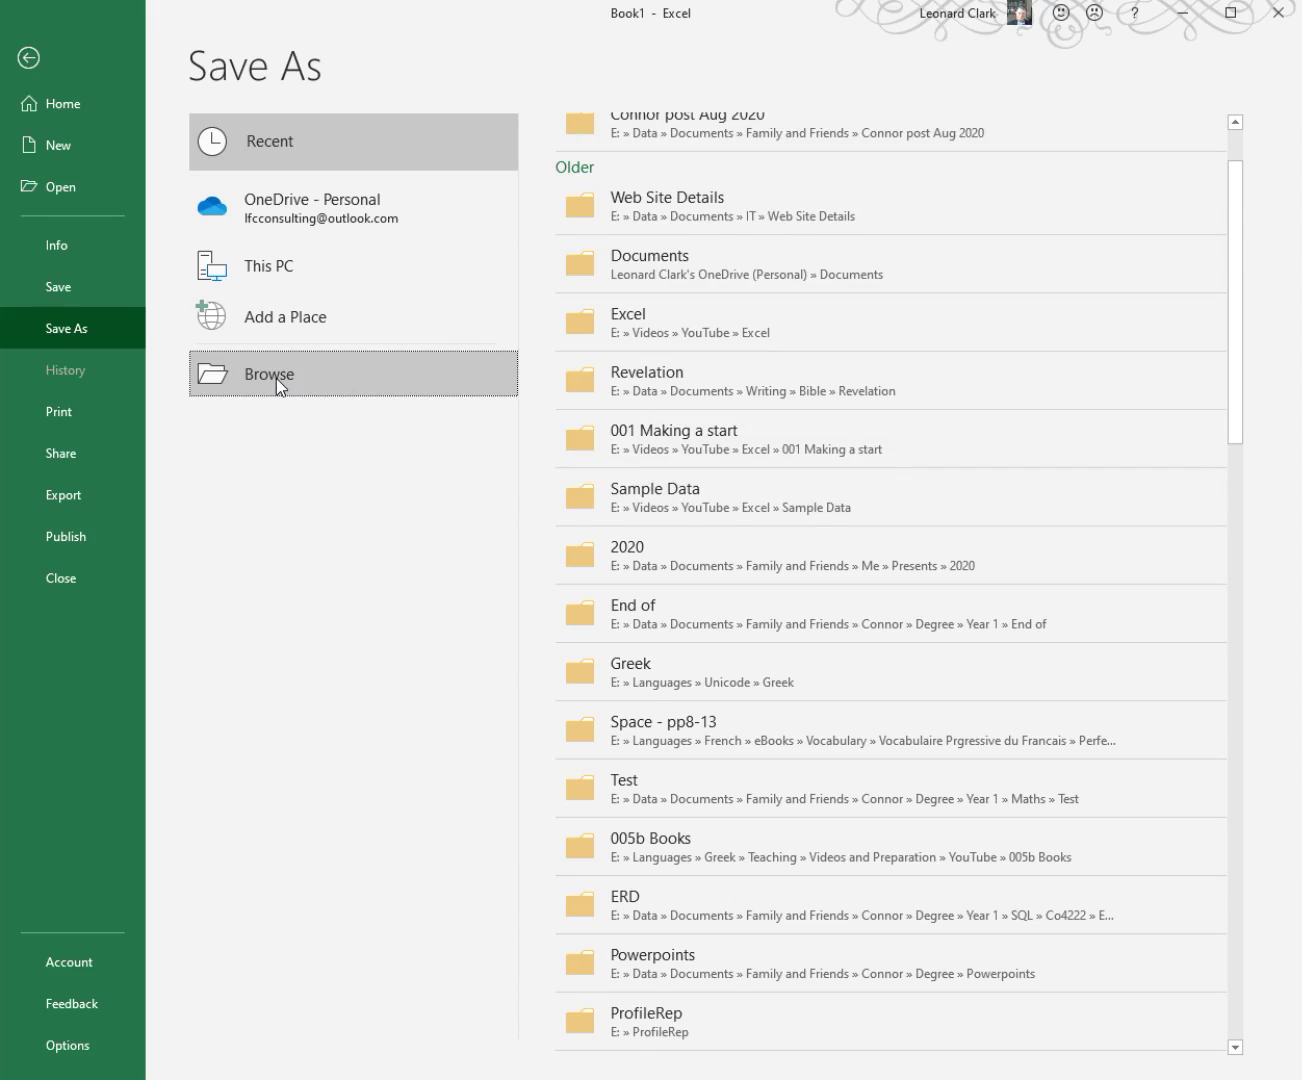
{"action": "left_click", "coordinate": [30, 60]}
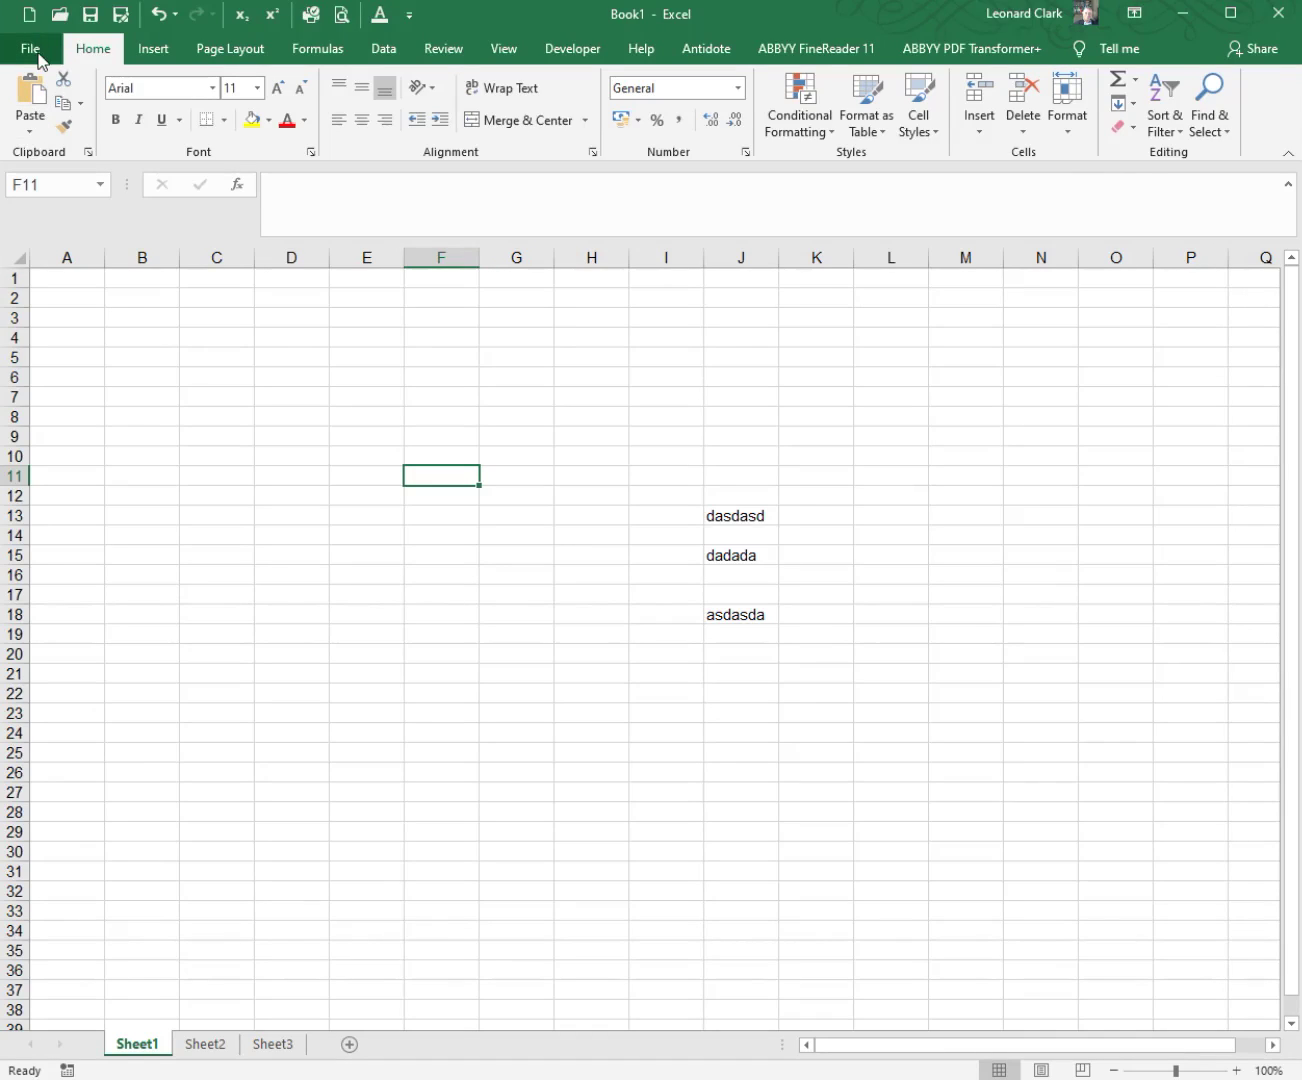
Start saving the workbook to view the Save As page, and return to the worksheet without saving.
{"action": "left_click", "coordinate": [36, 51]}
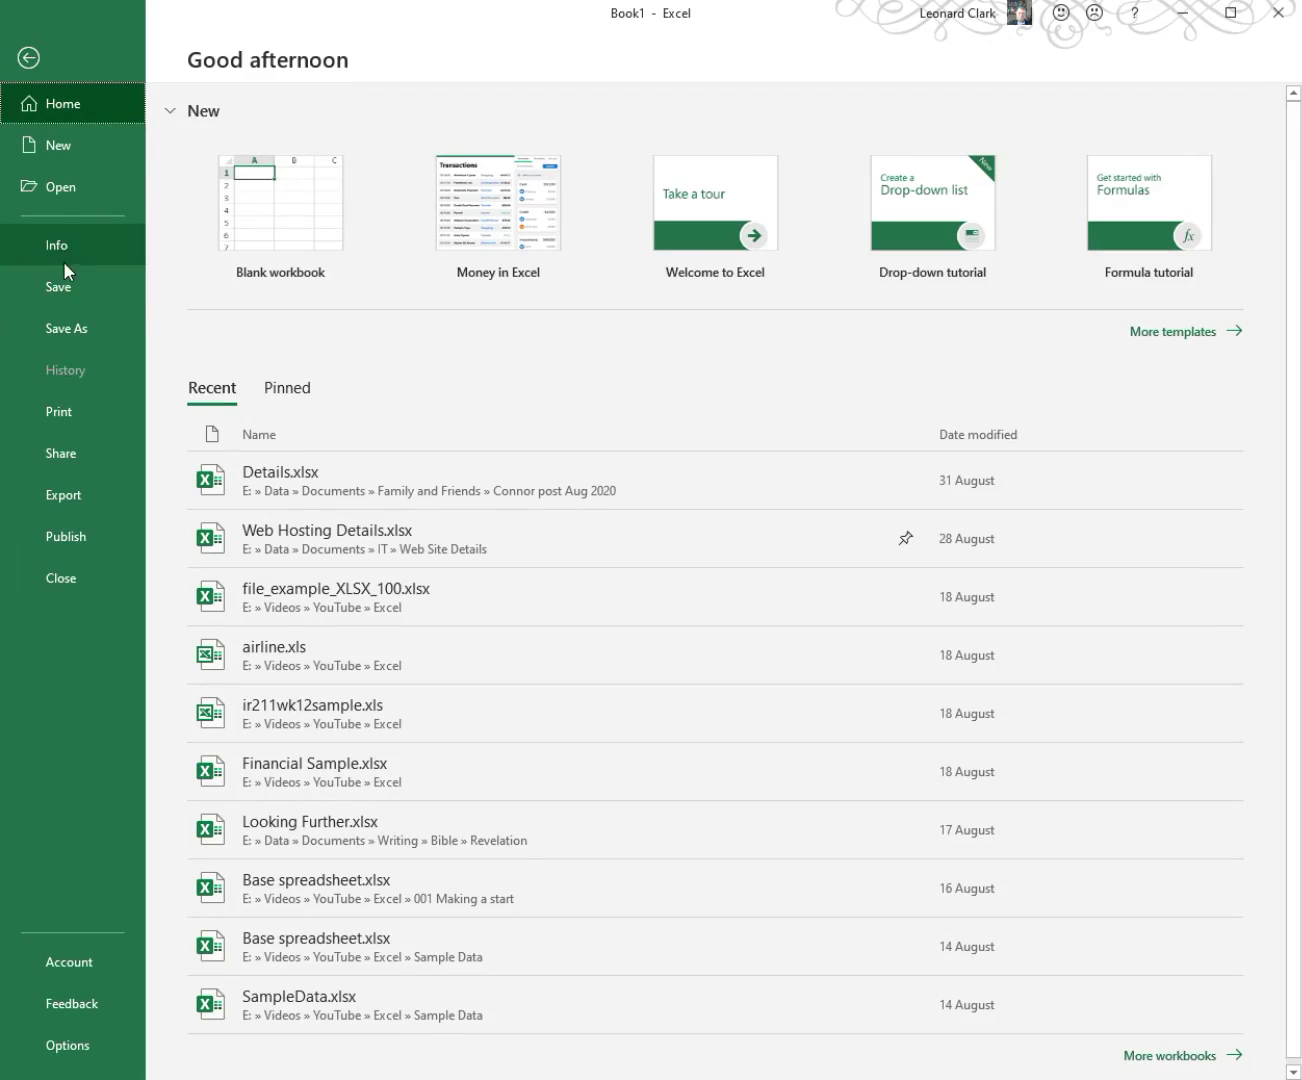
{"action": "left_click", "coordinate": [66, 281]}
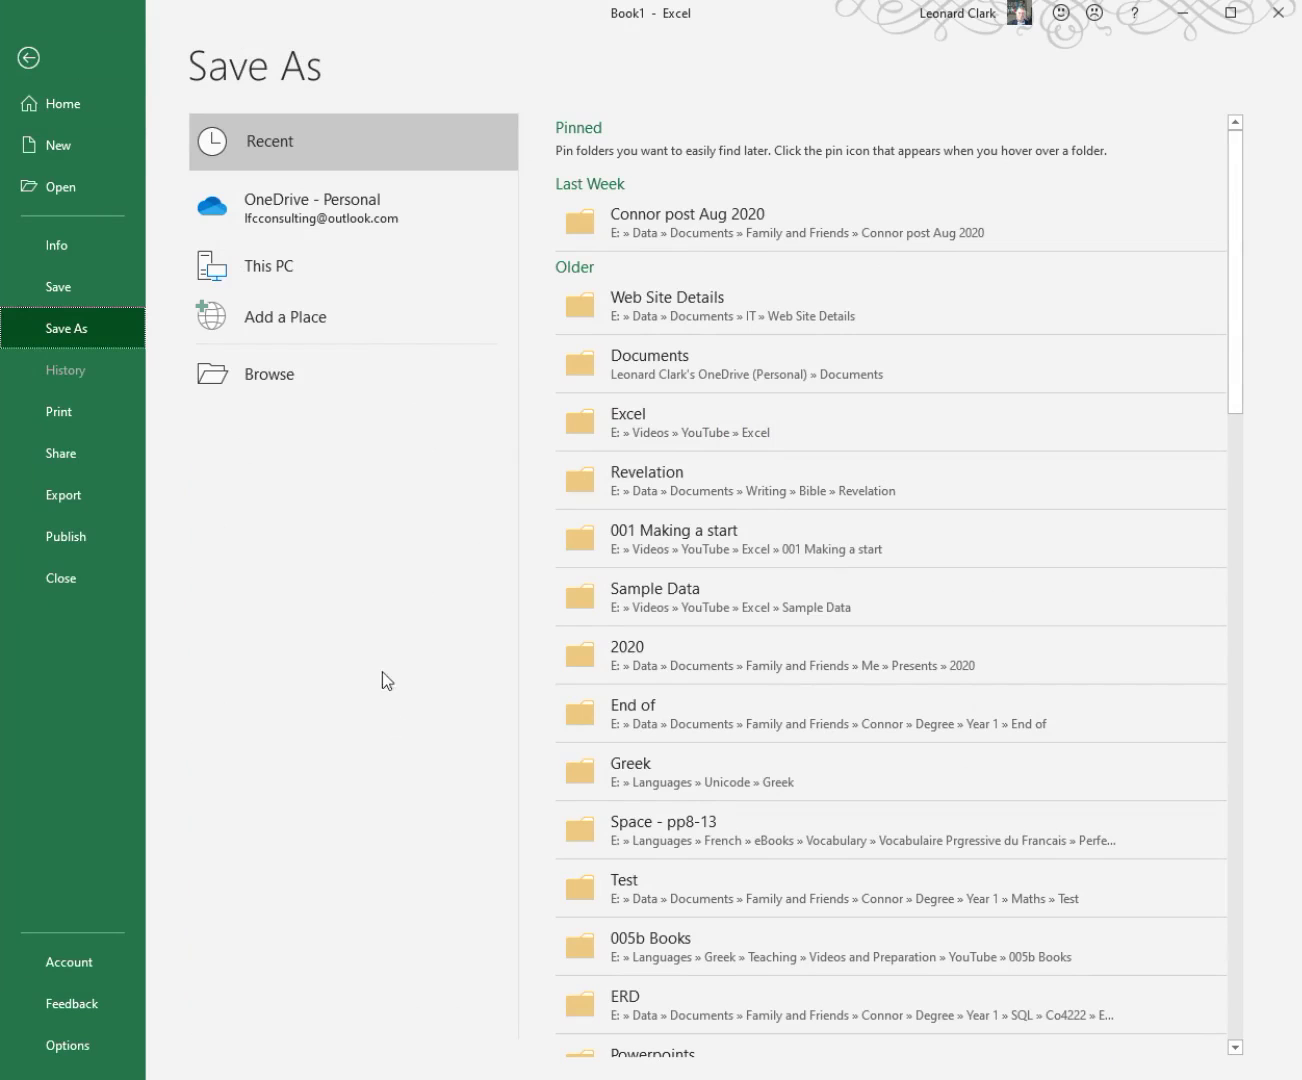
{"action": "left_click", "coordinate": [29, 60]}
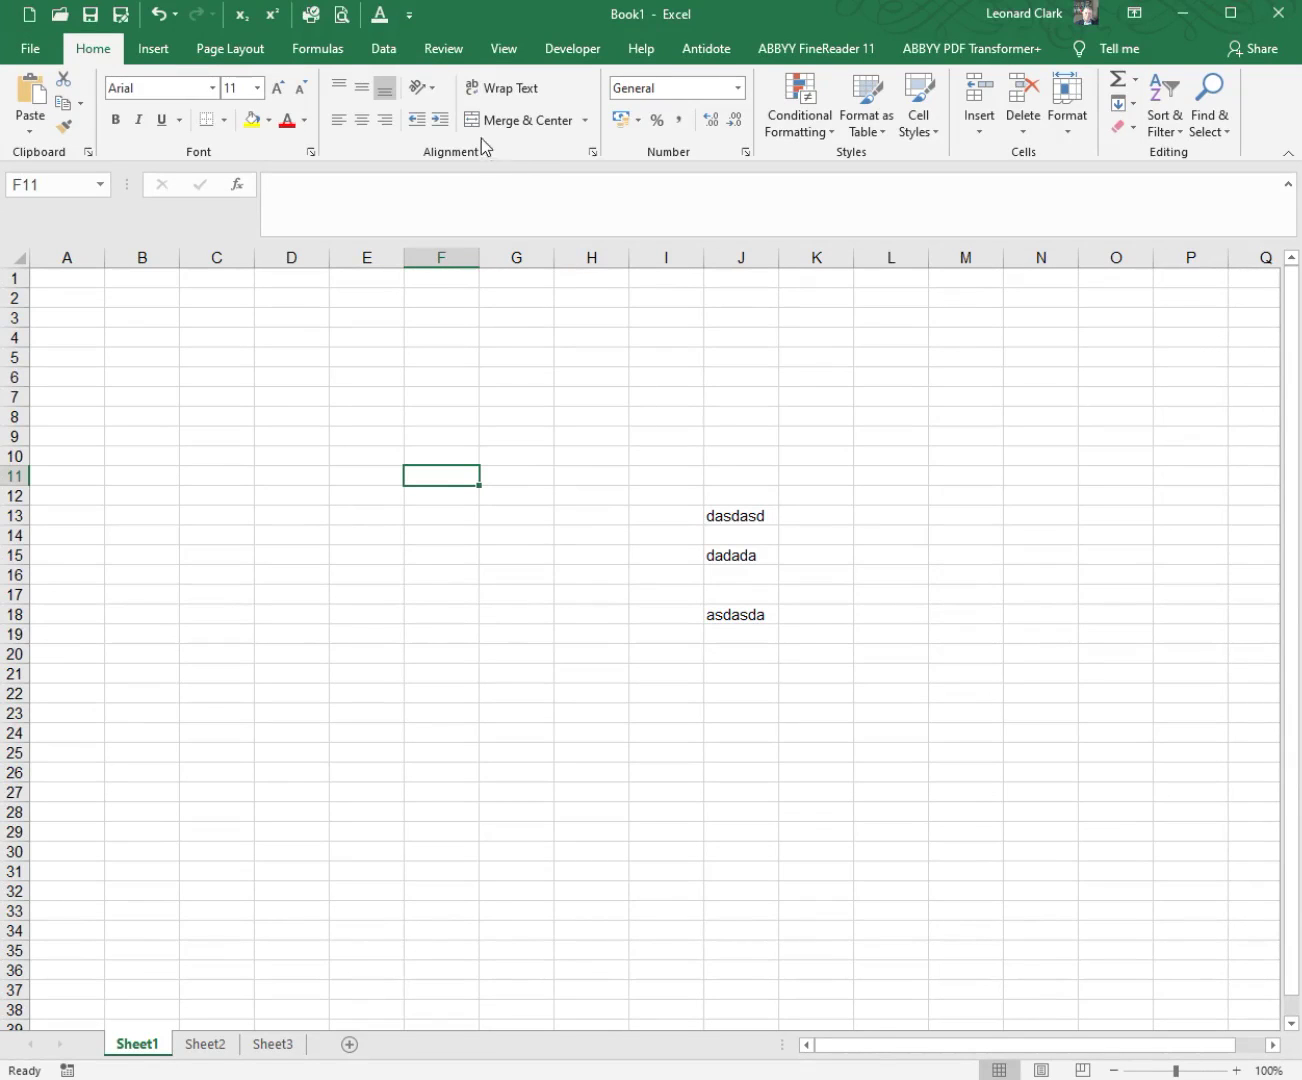
Enable the save option "Don't show the Backstage when opening or saving files with keyboard shortcuts" and apply it.
{"action": "left_click", "coordinate": [408, 16]}
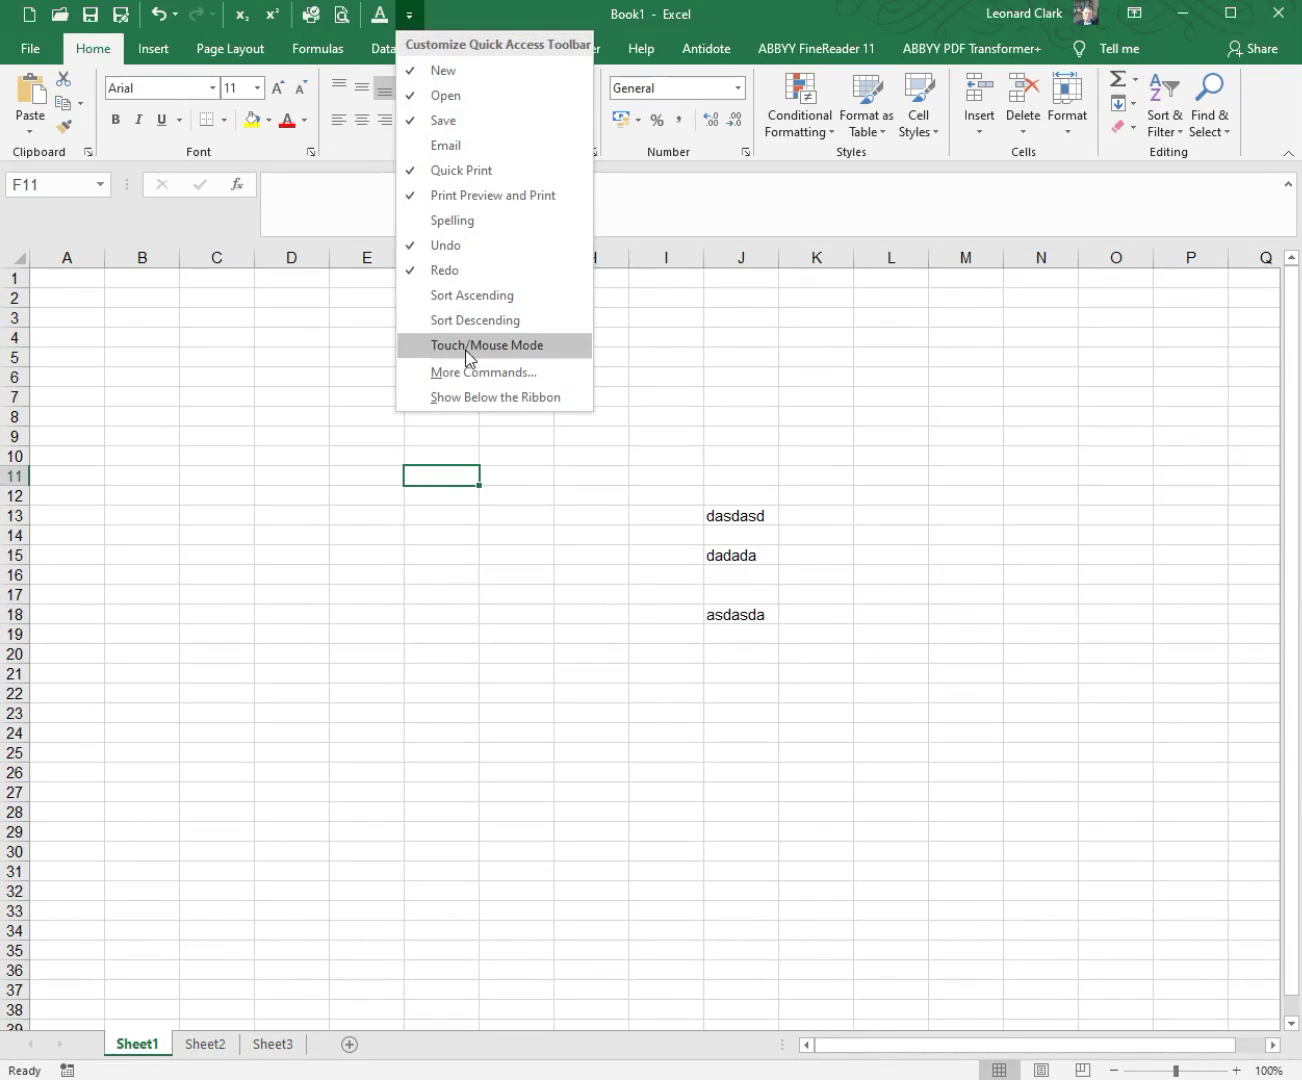
{"action": "left_click", "coordinate": [470, 373]}
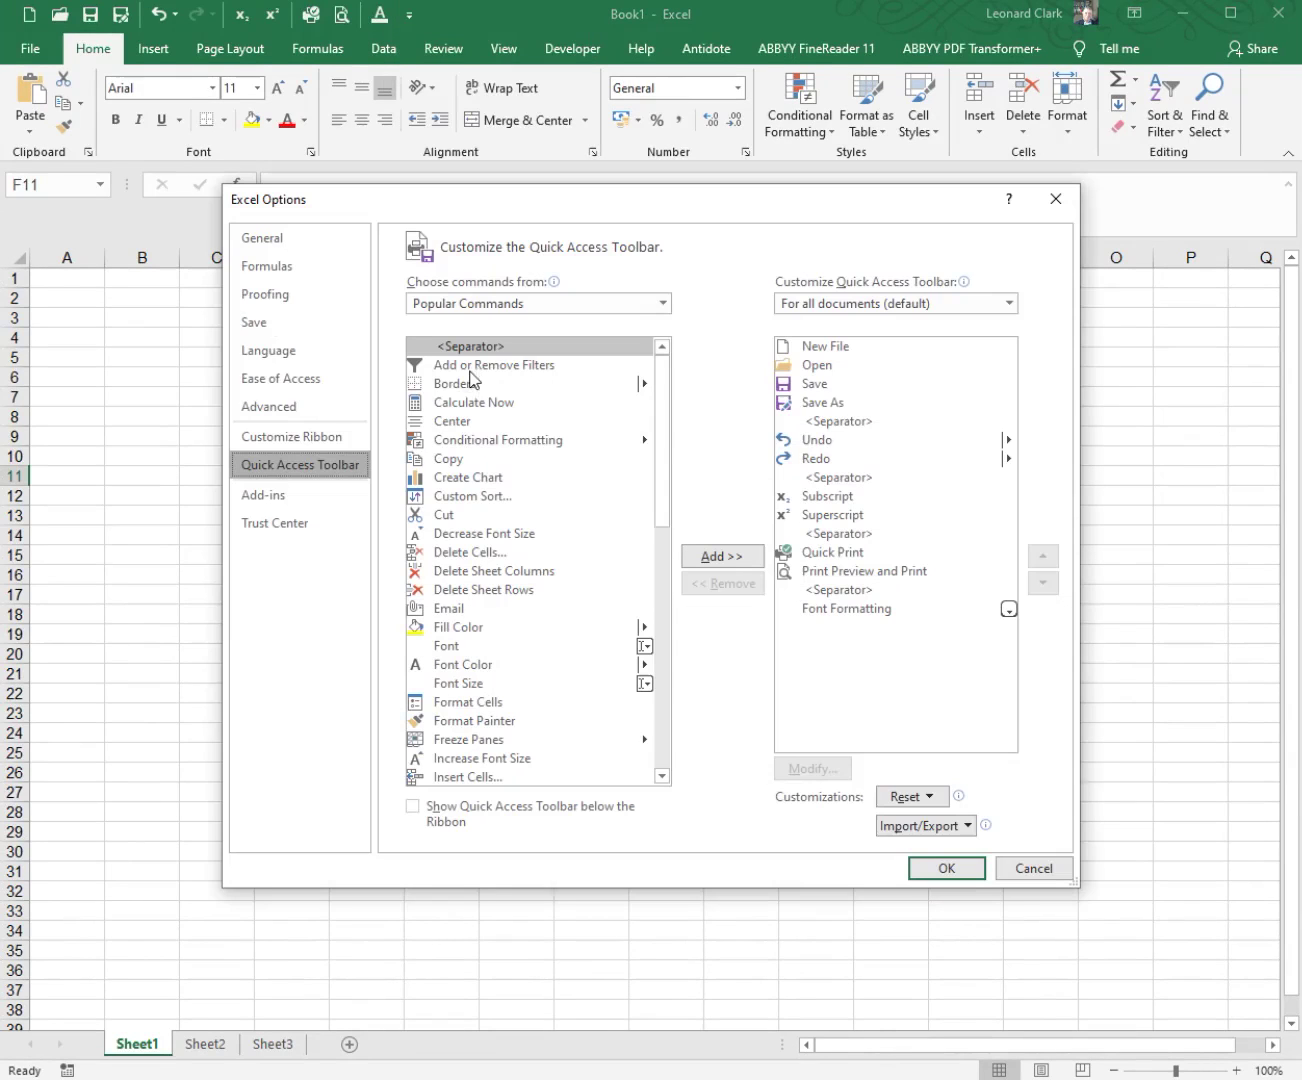
{"action": "left_click", "coordinate": [281, 324]}
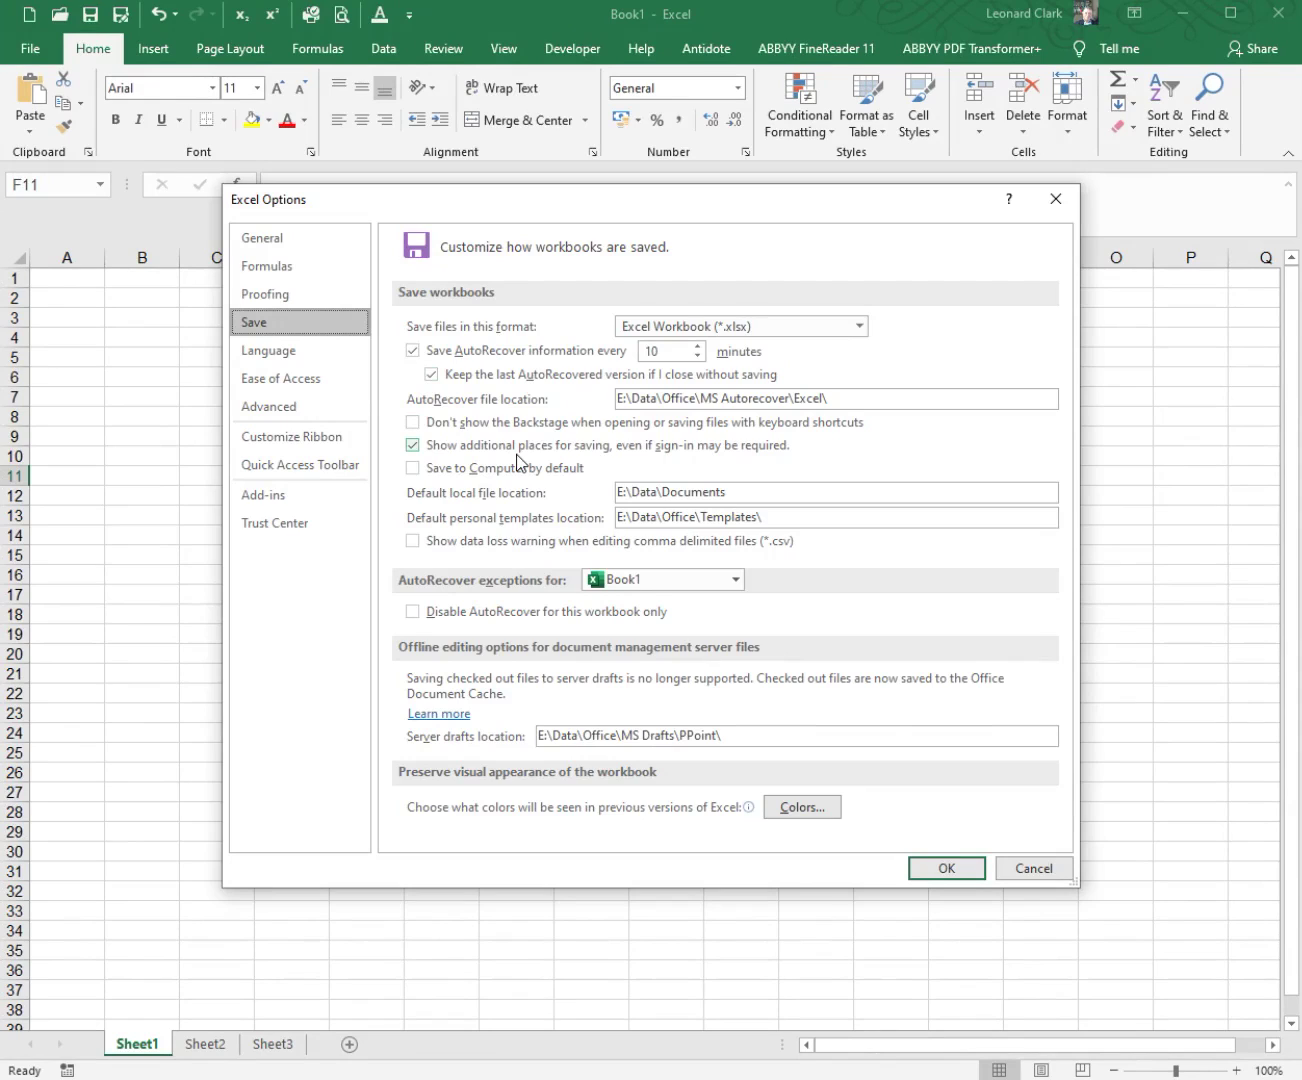
{"action": "left_click", "coordinate": [433, 431]}
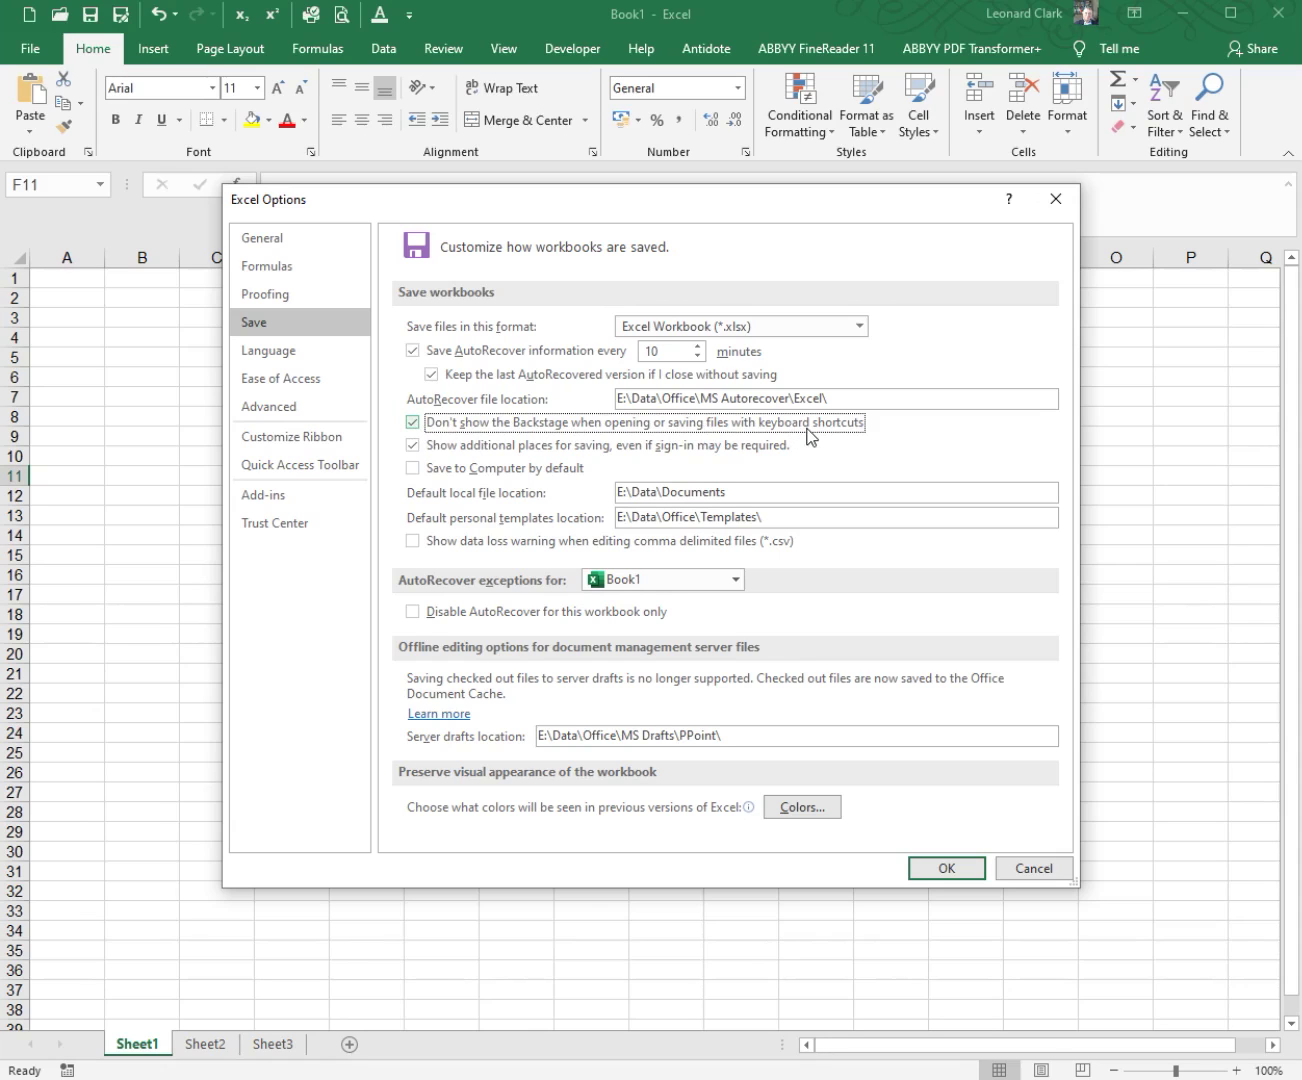
{"action": "left_click", "coordinate": [946, 867]}
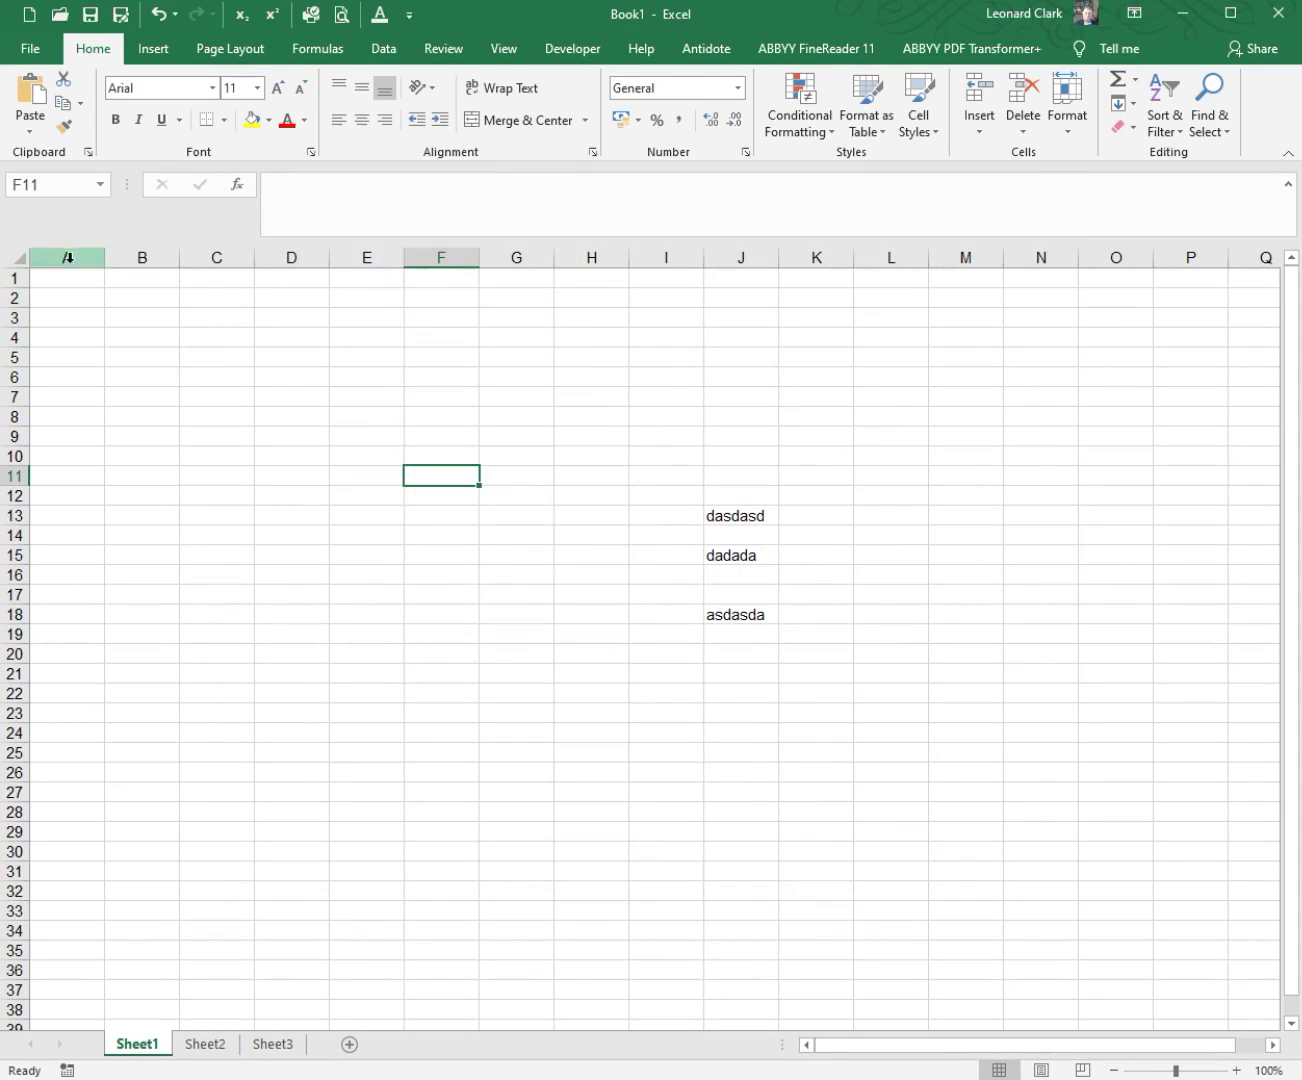
Start saving the workbook to check which save dialog and folder are offered, and cancel the save.
{"action": "left_click", "coordinate": [28, 55]}
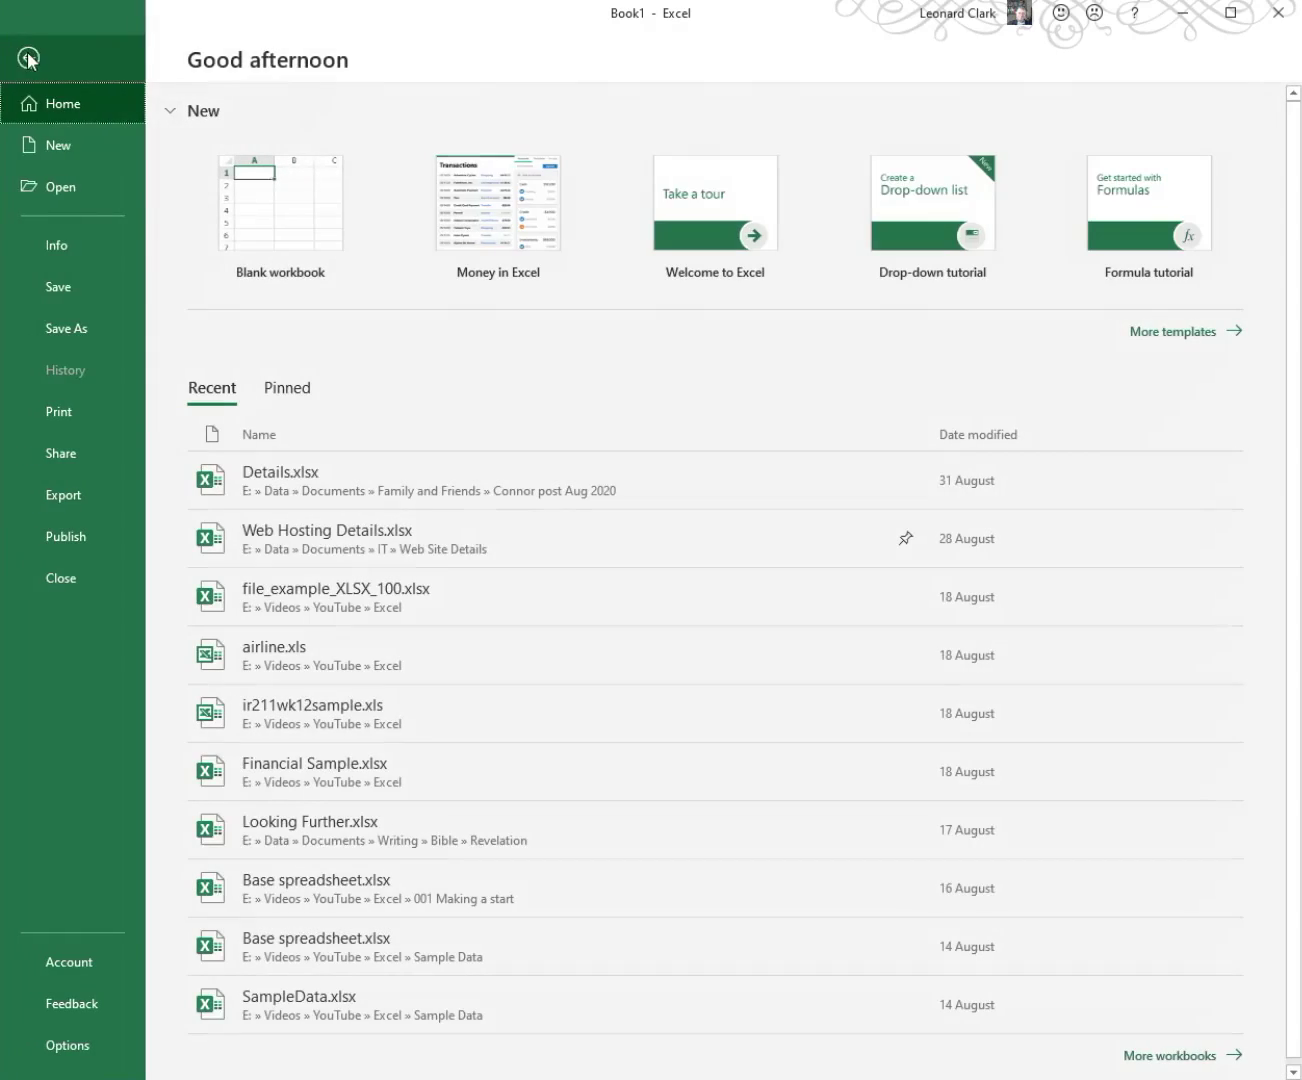
{"action": "left_click", "coordinate": [55, 281]}
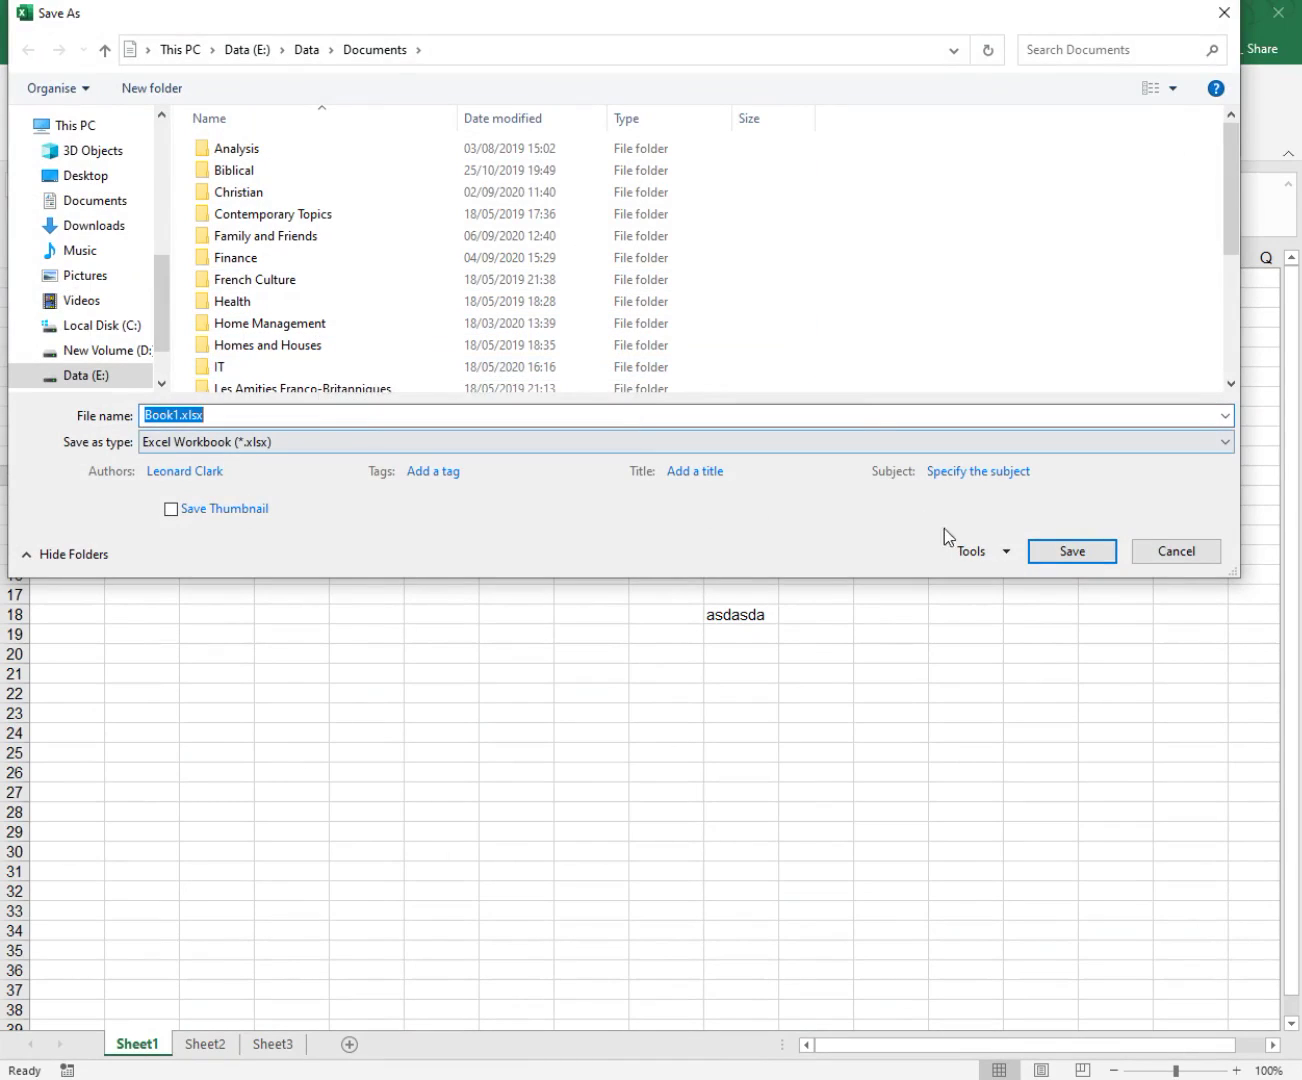
{"action": "left_click", "coordinate": [1172, 557]}
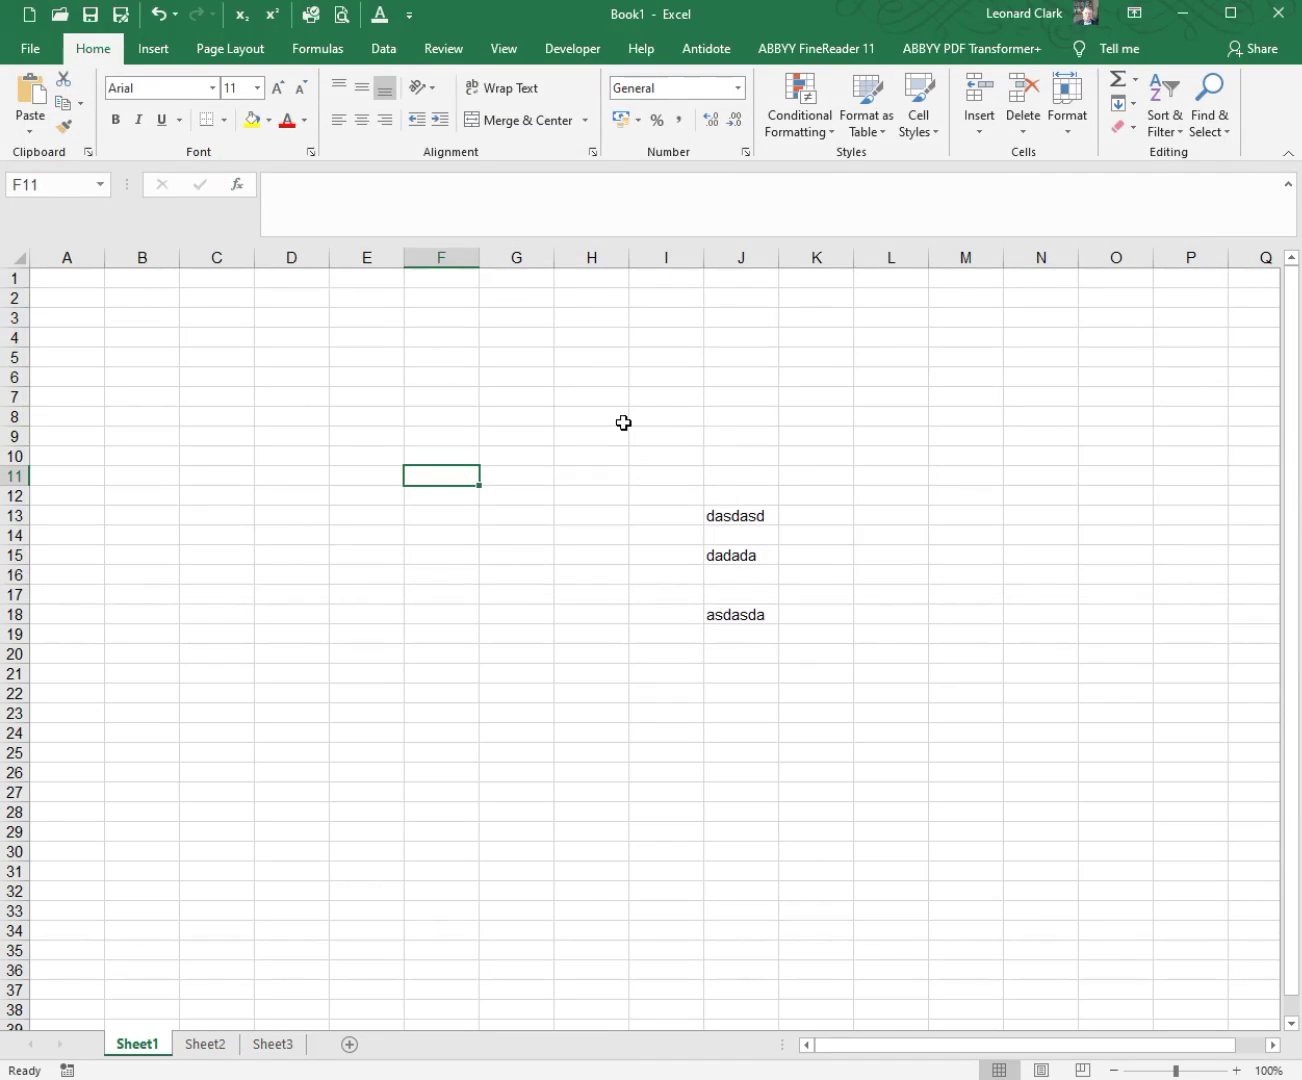
Disable the save option "Don't show the Backstage when opening or saving files with keyboard shortcuts" and apply it.
{"action": "left_click", "coordinate": [409, 15]}
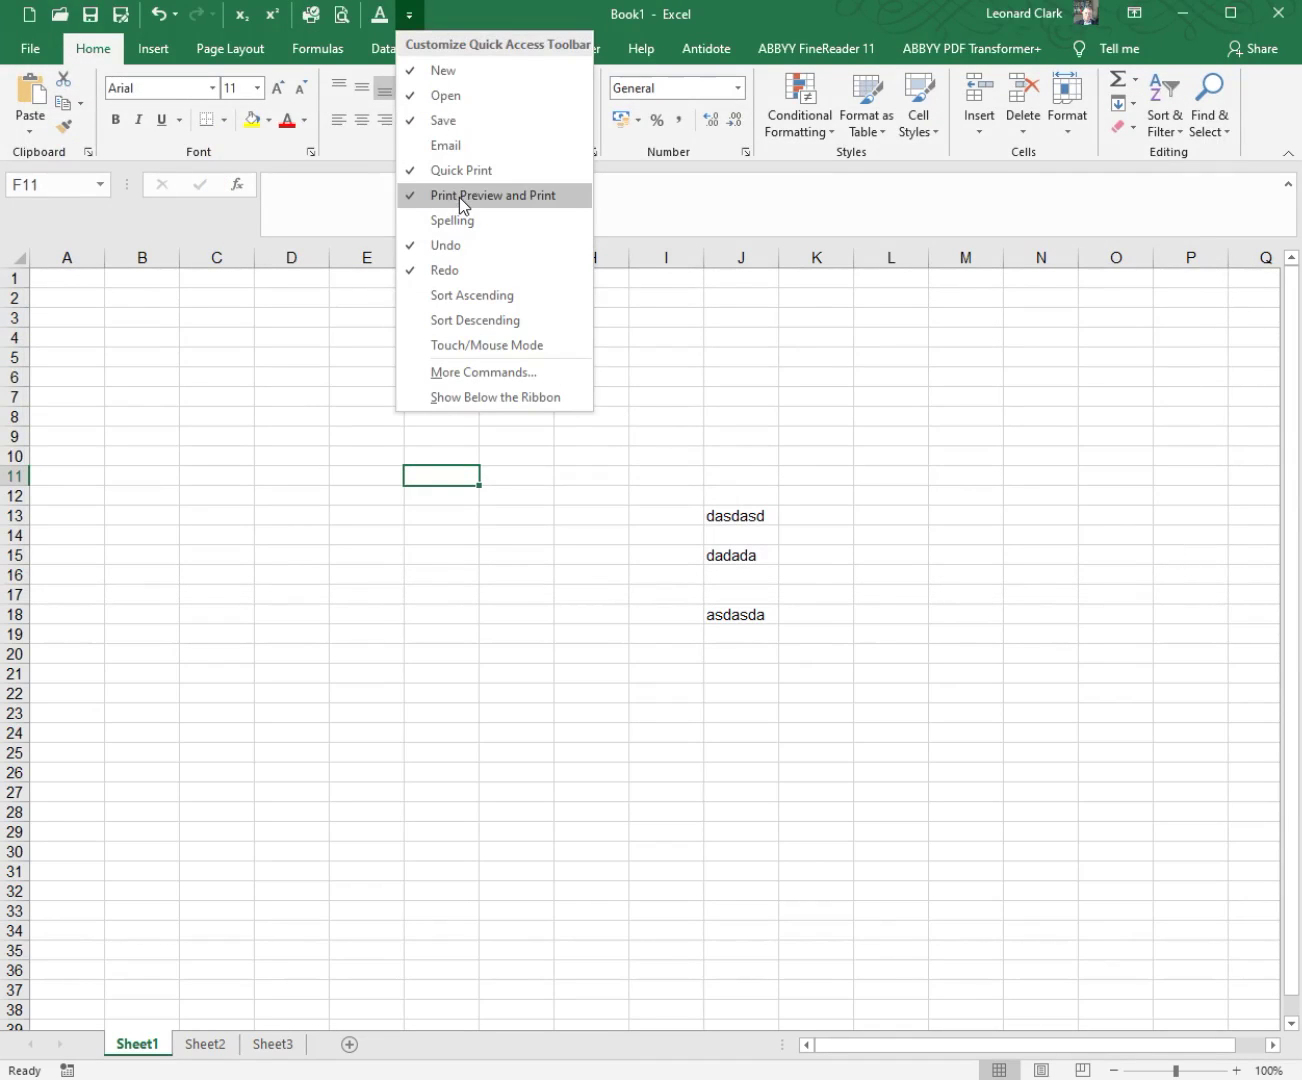
{"action": "left_click", "coordinate": [496, 380]}
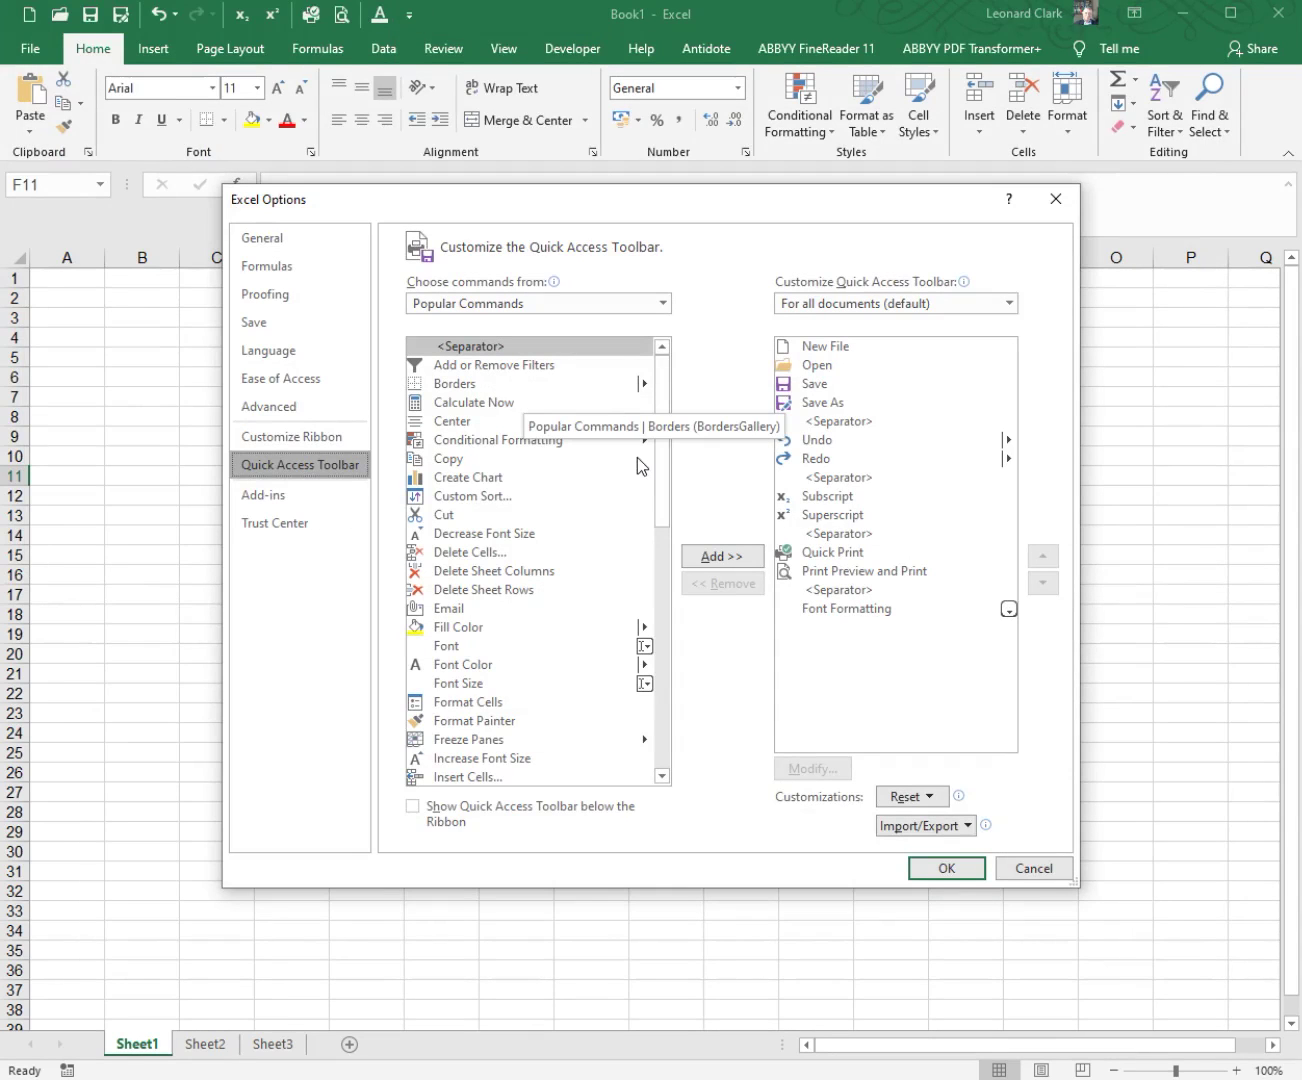
{"action": "left_click", "coordinate": [261, 326]}
{"action": "left_click", "coordinate": [413, 423]}
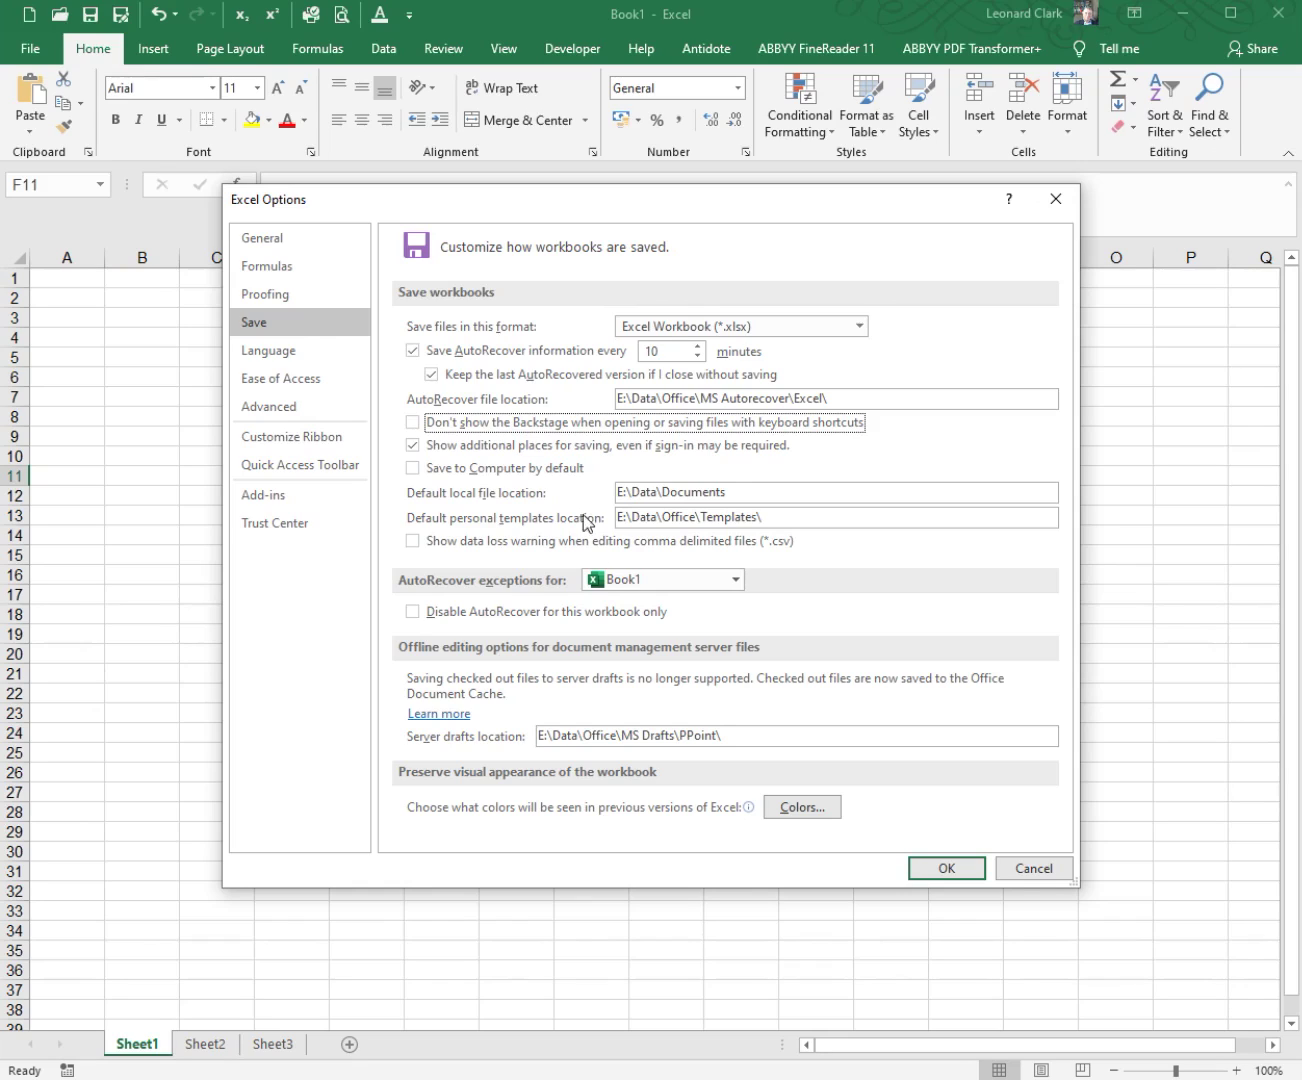
{"action": "left_click", "coordinate": [946, 868]}
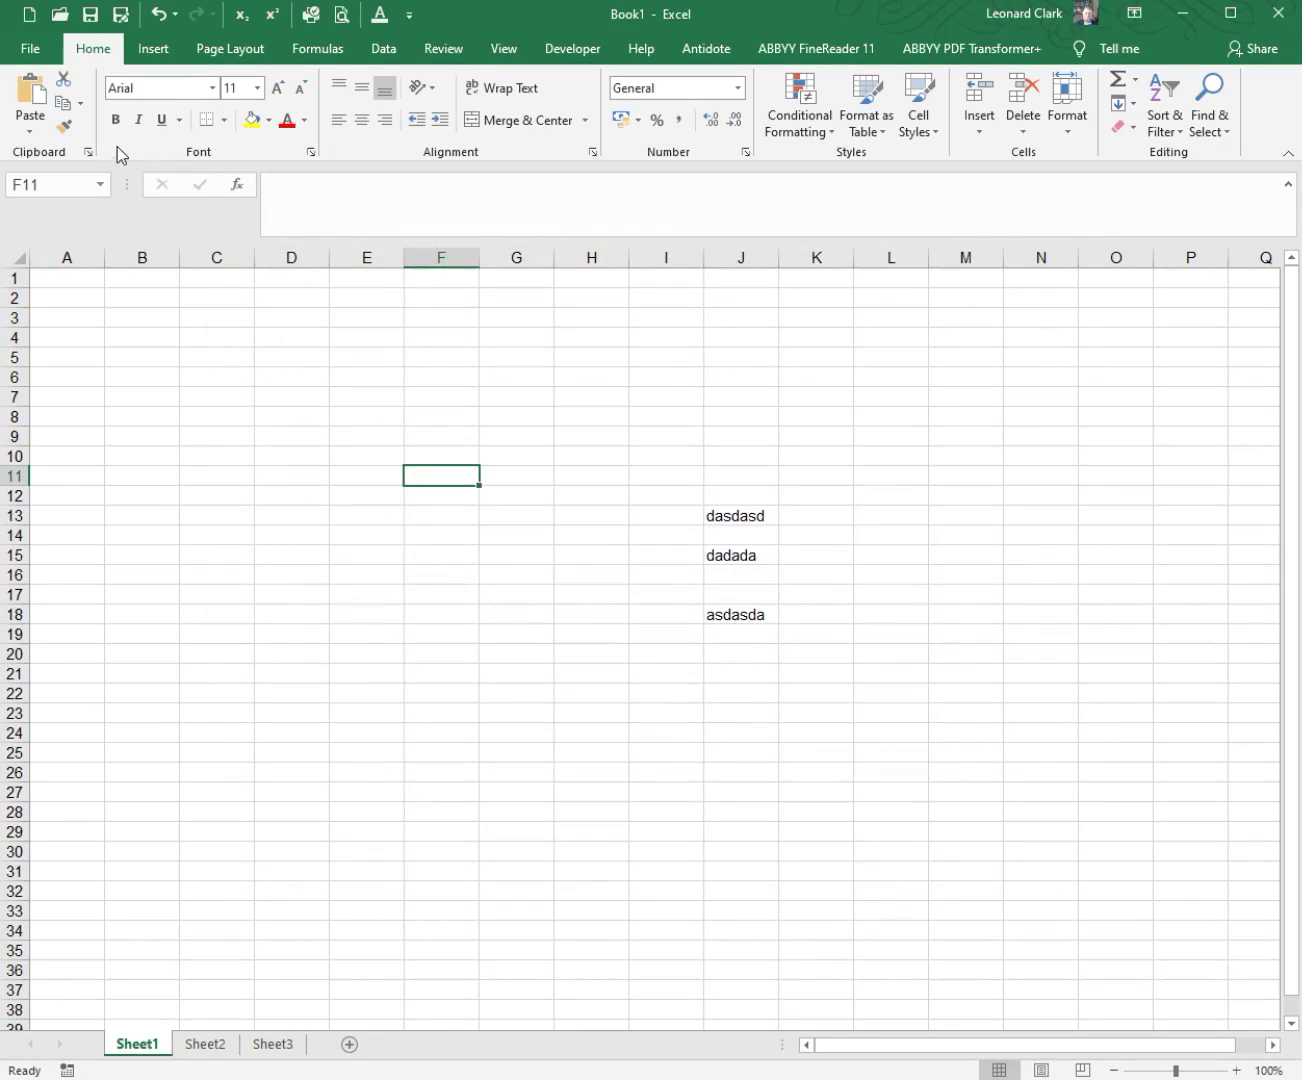
Start another save to check the Save As page with the Backstage restored, and go back without saving.
{"action": "left_click", "coordinate": [39, 53]}
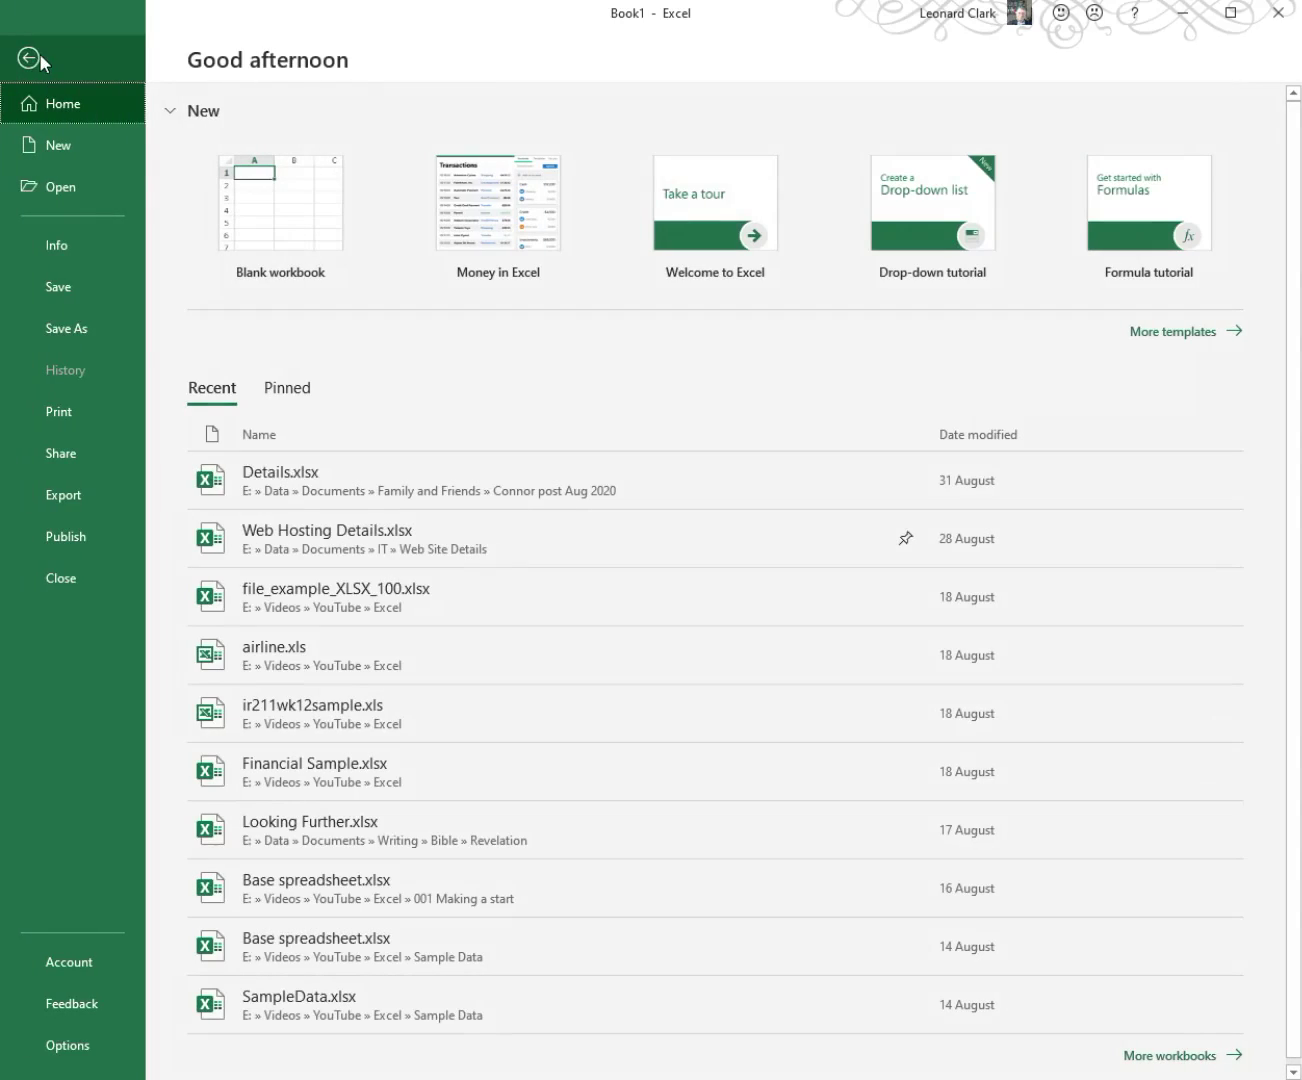
{"action": "left_click", "coordinate": [78, 290]}
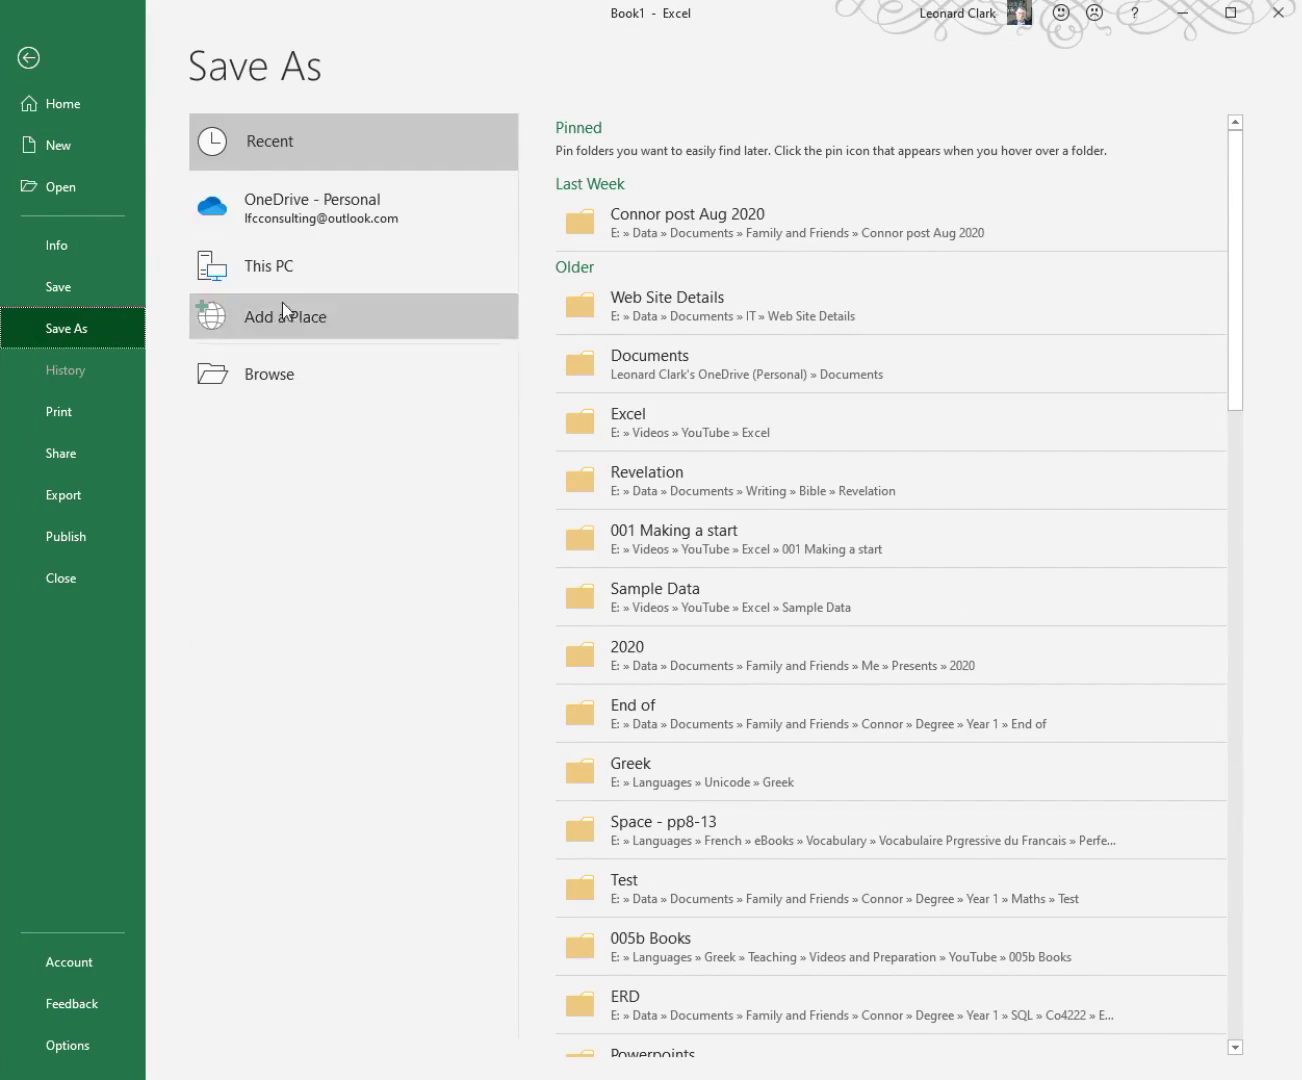
{"action": "left_click", "coordinate": [30, 58]}
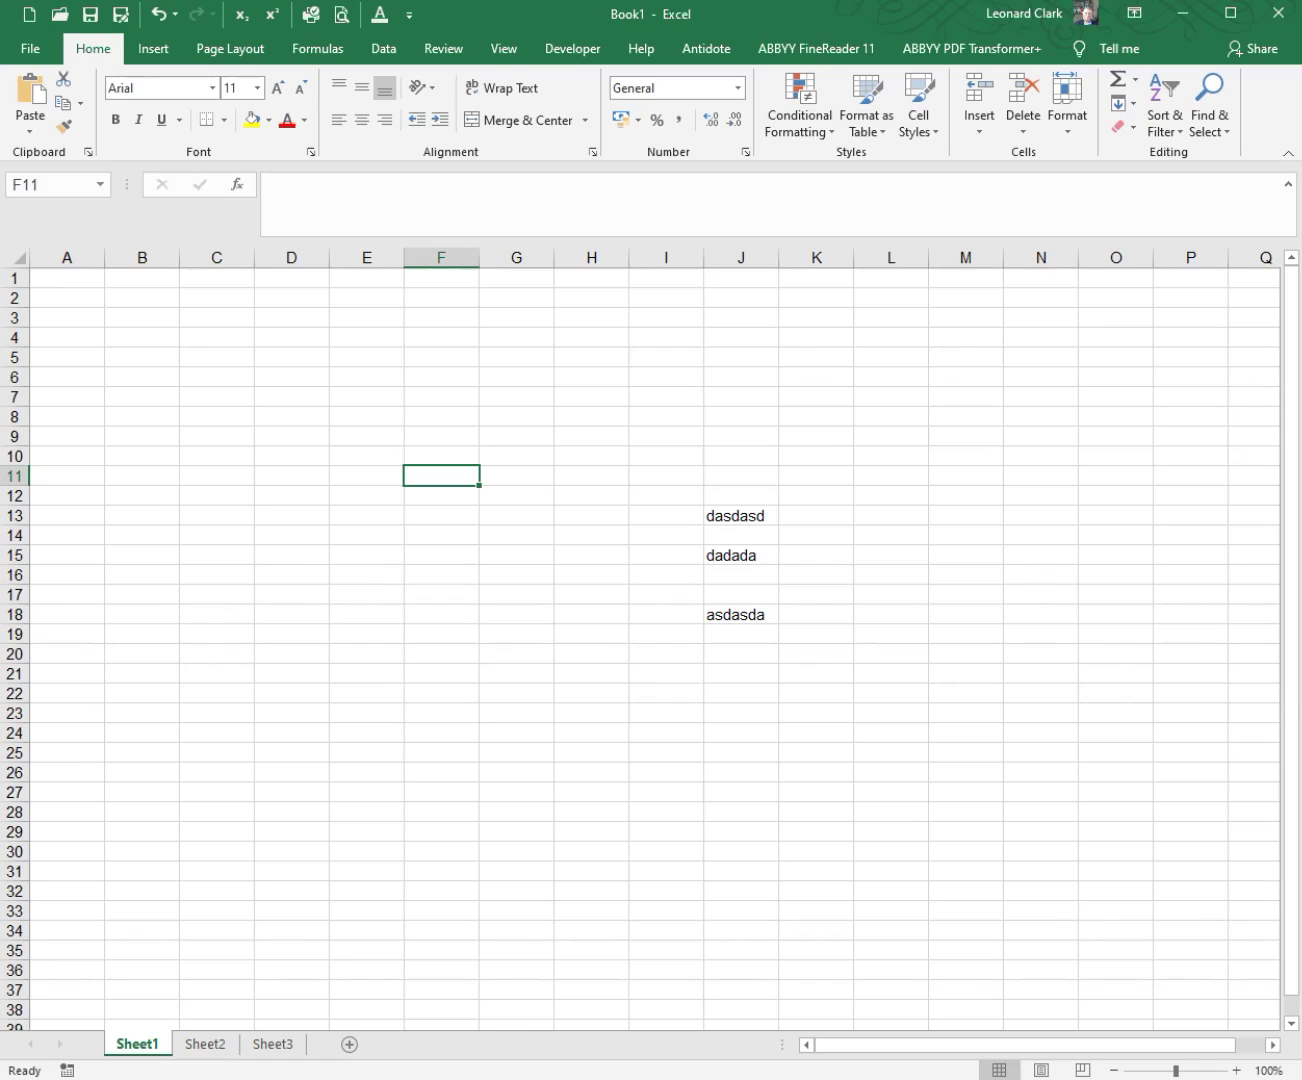
Reopen the save options and inspect the AutoRecover exceptions workbook list and the server drafts location.
{"action": "left_click", "coordinate": [409, 14]}
{"action": "left_click", "coordinate": [485, 372]}
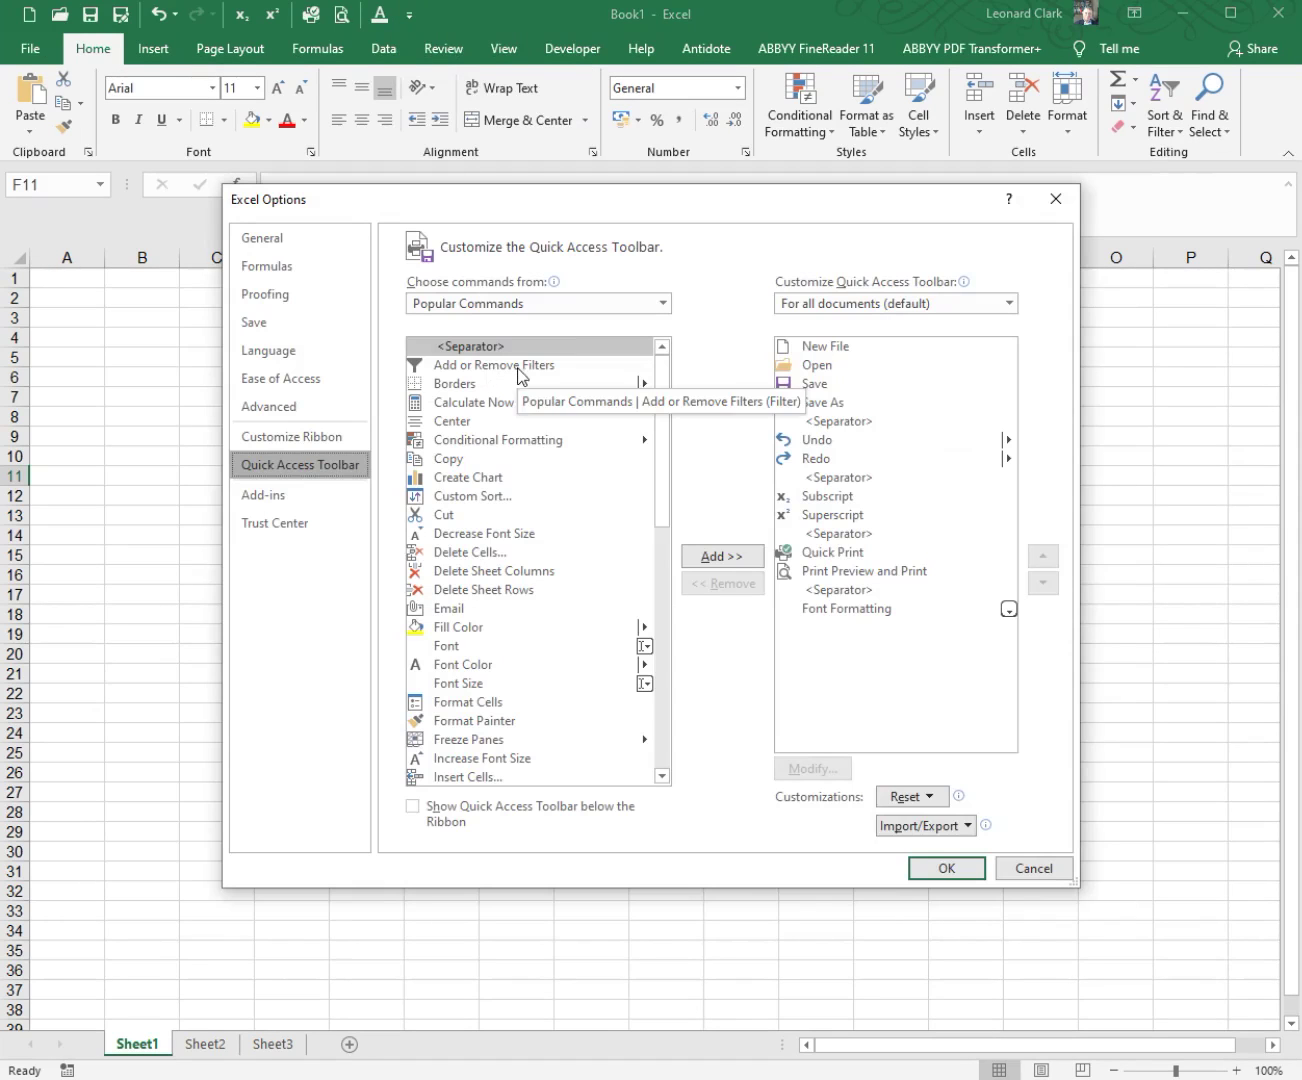
{"action": "left_click", "coordinate": [311, 326]}
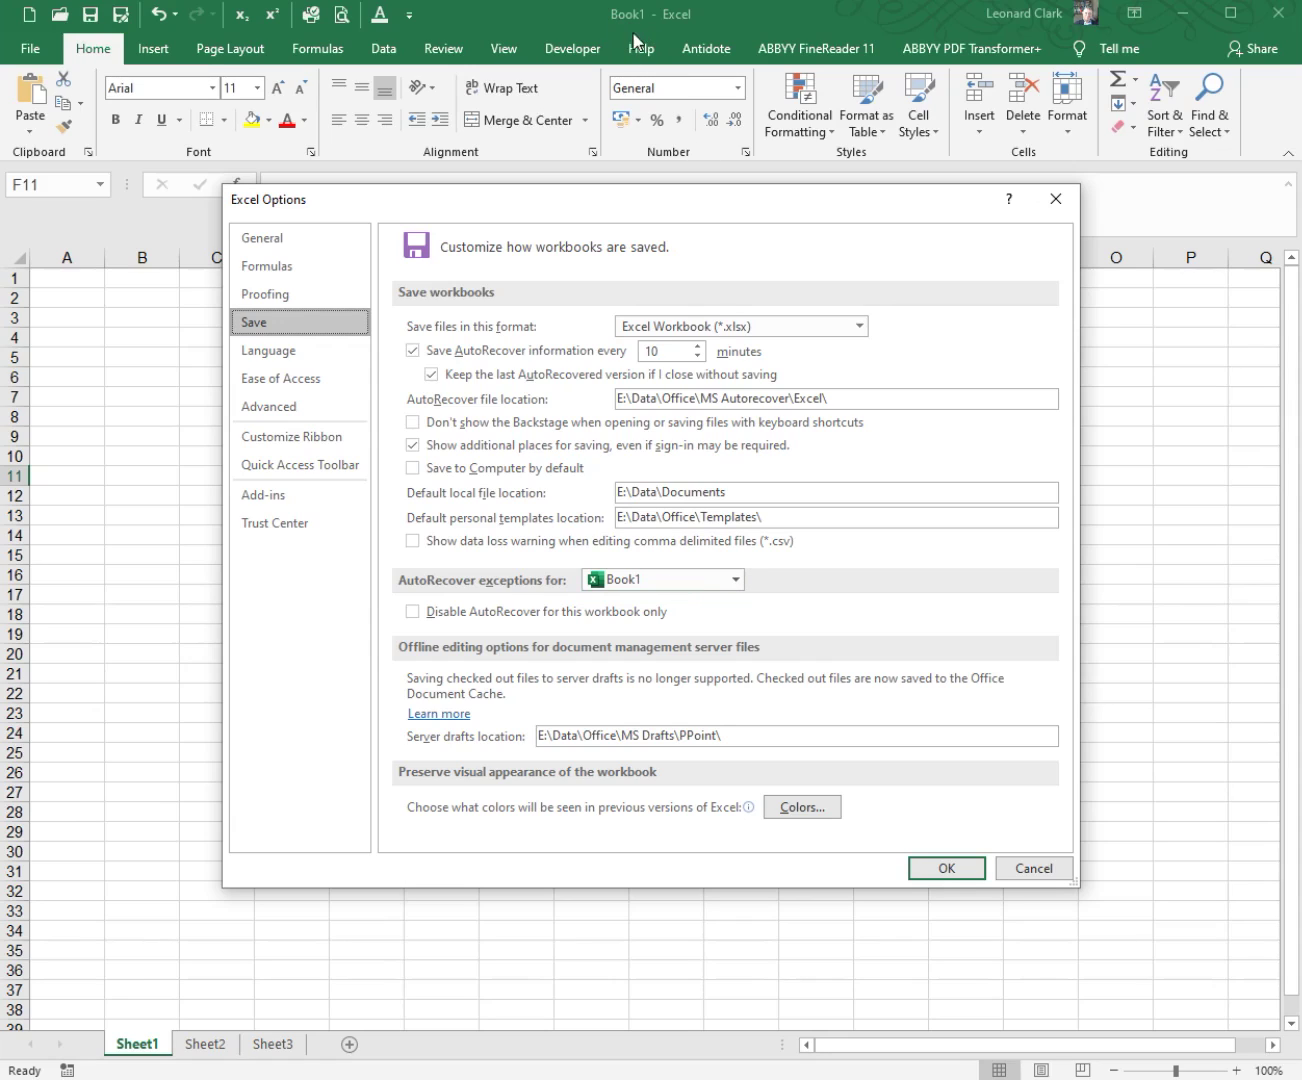
{"action": "left_click", "coordinate": [735, 581]}
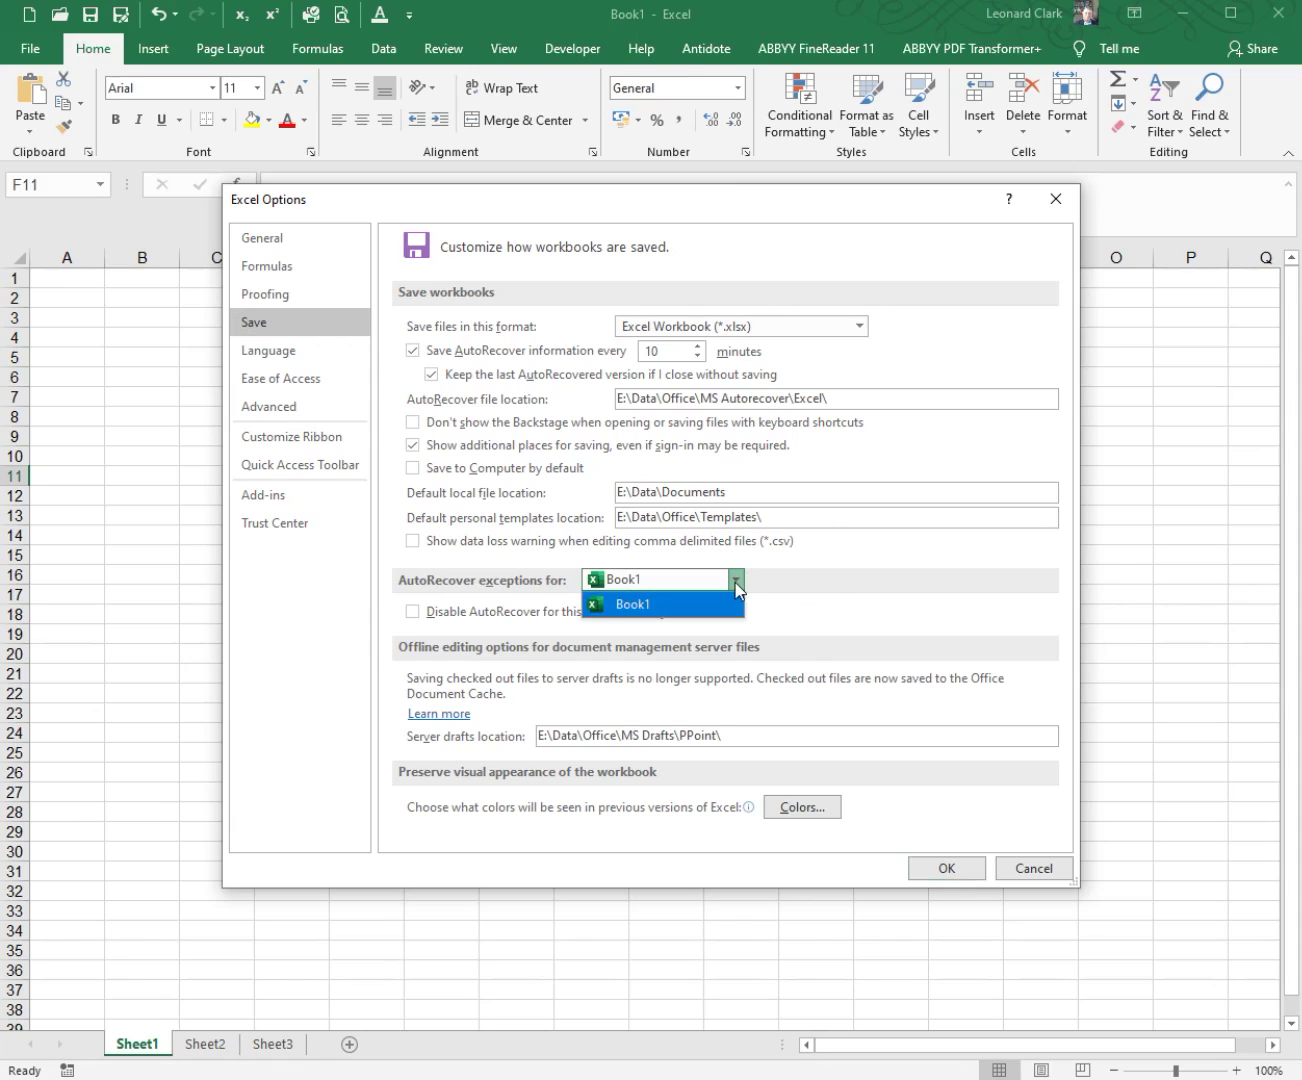
{"action": "left_click", "coordinate": [736, 582]}
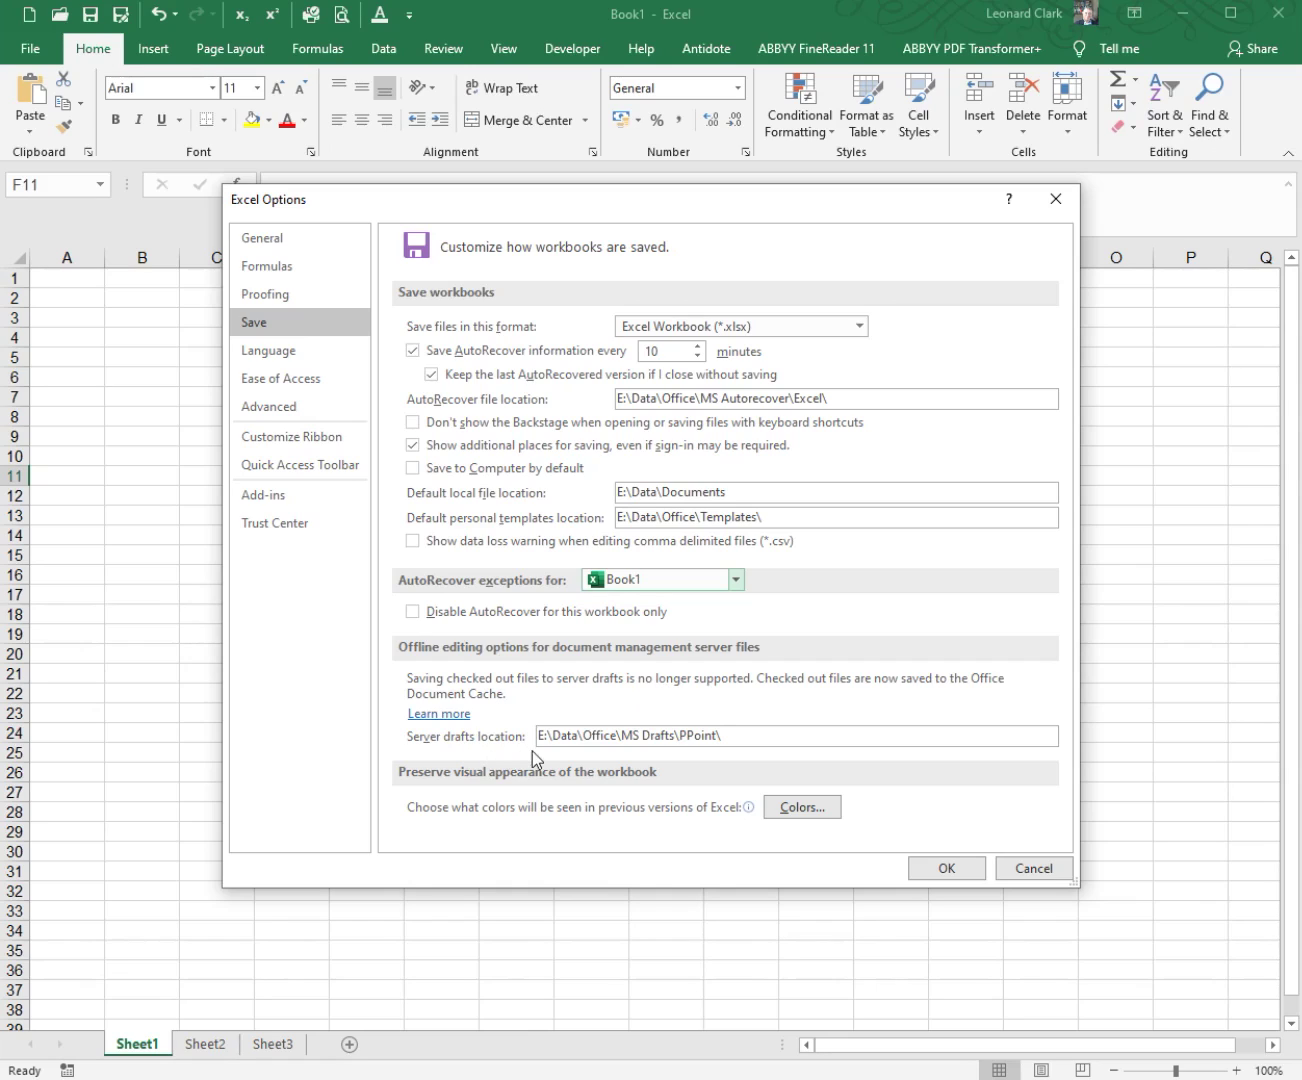
{"action": "left_click", "coordinate": [711, 739]}
Open the color palette for previous Excel versions, try replacing the red standard color, and cancel the changes.
{"action": "mouse_move", "coordinate": [750, 810]}
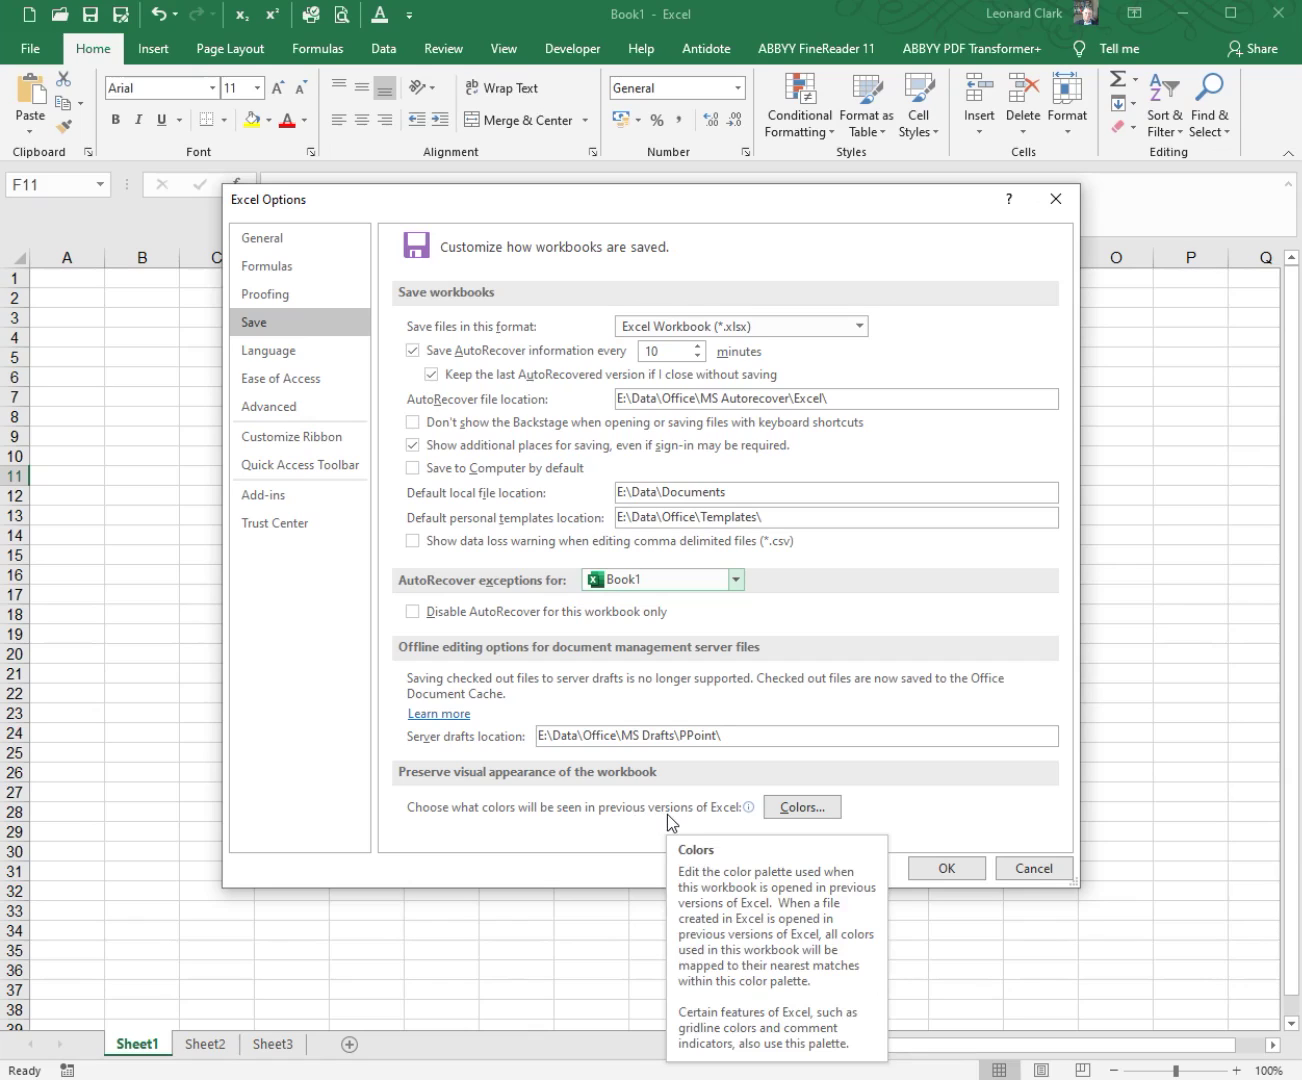
{"action": "left_click", "coordinate": [812, 813]}
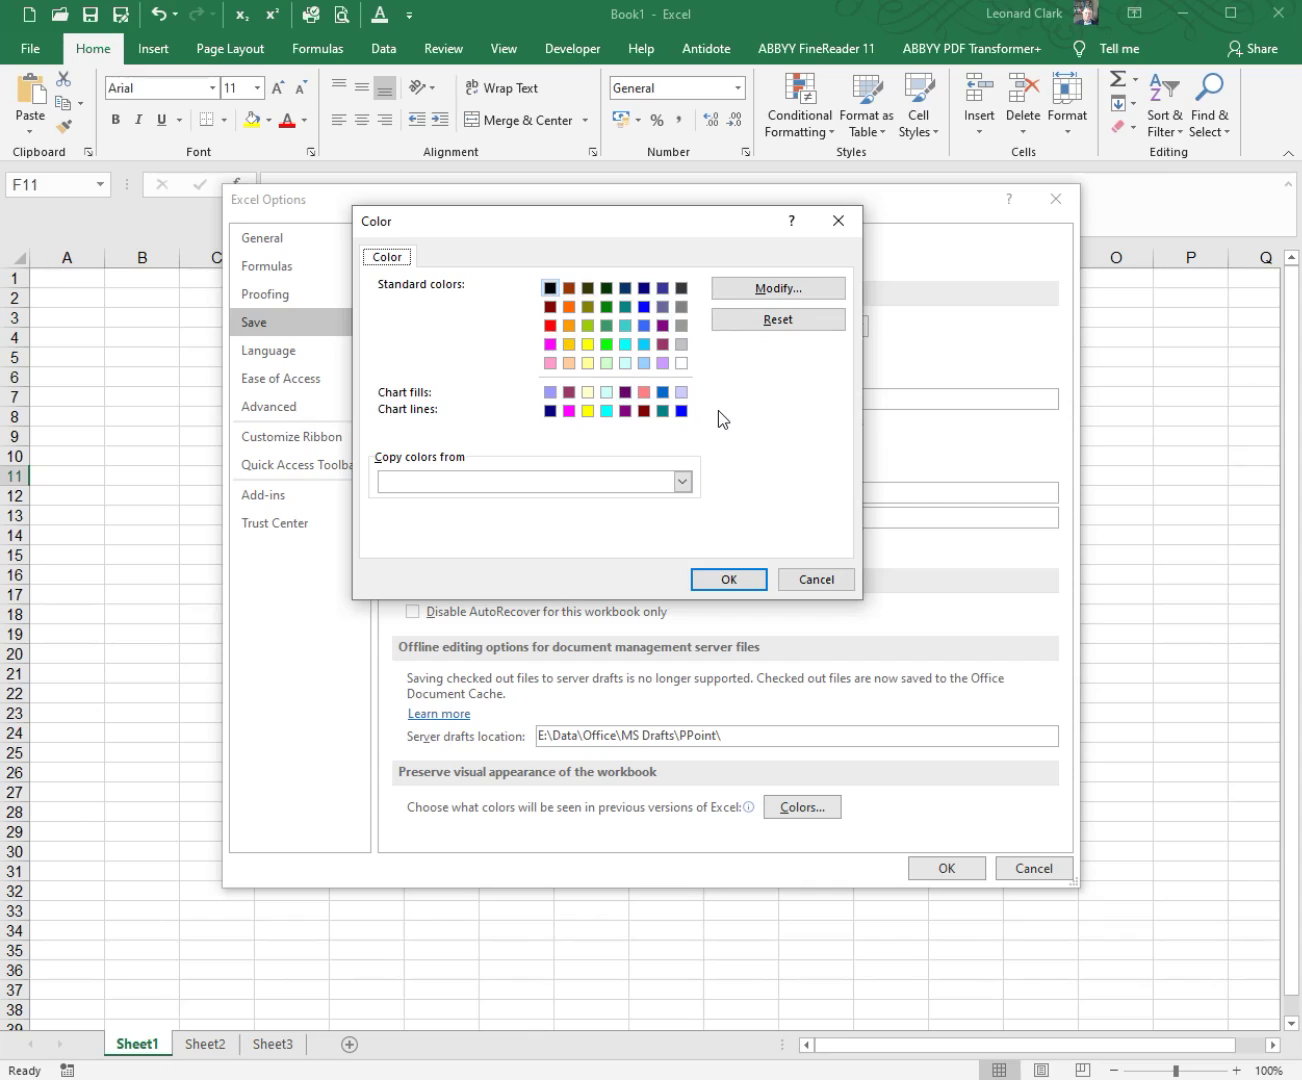
{"action": "left_click", "coordinate": [553, 326]}
{"action": "left_click", "coordinate": [766, 294]}
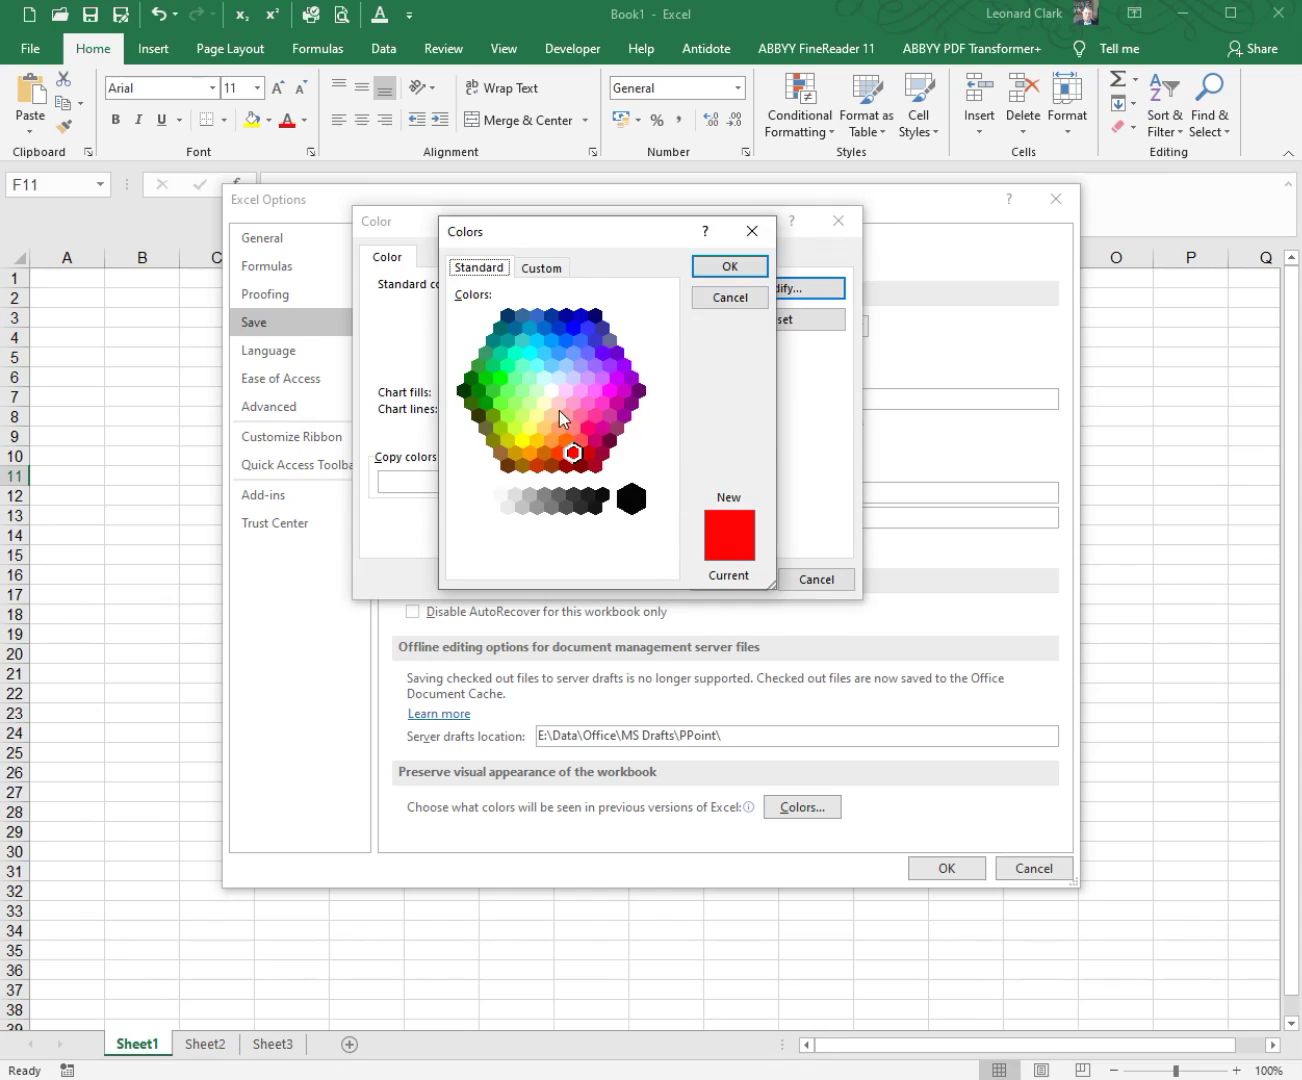
{"action": "left_click", "coordinate": [529, 430]}
{"action": "left_click", "coordinate": [736, 298]}
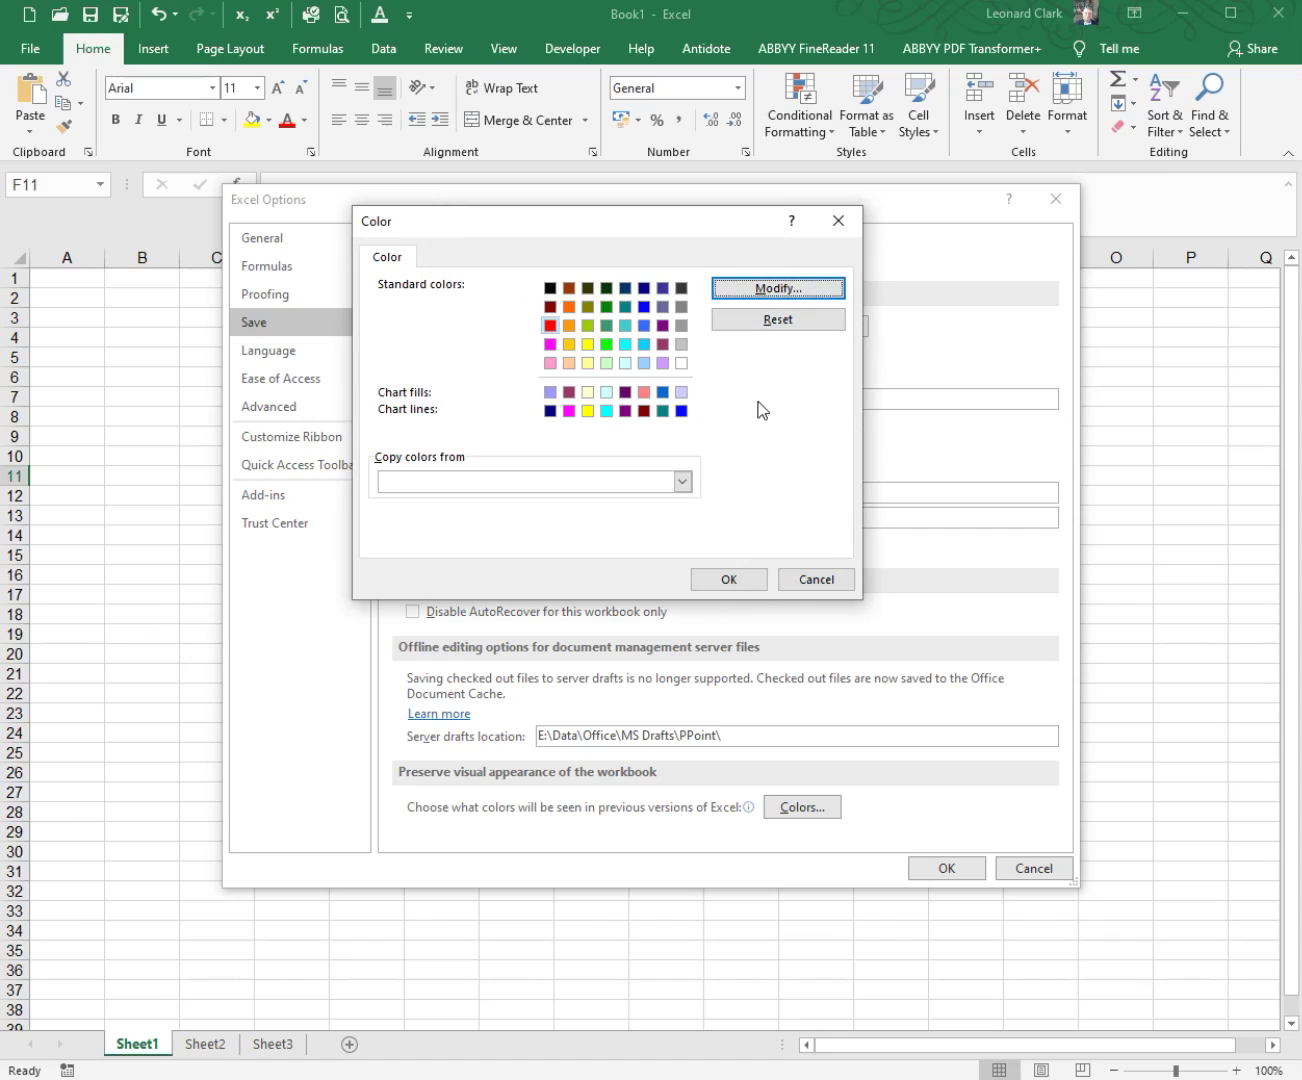
{"action": "left_click", "coordinate": [814, 579]}
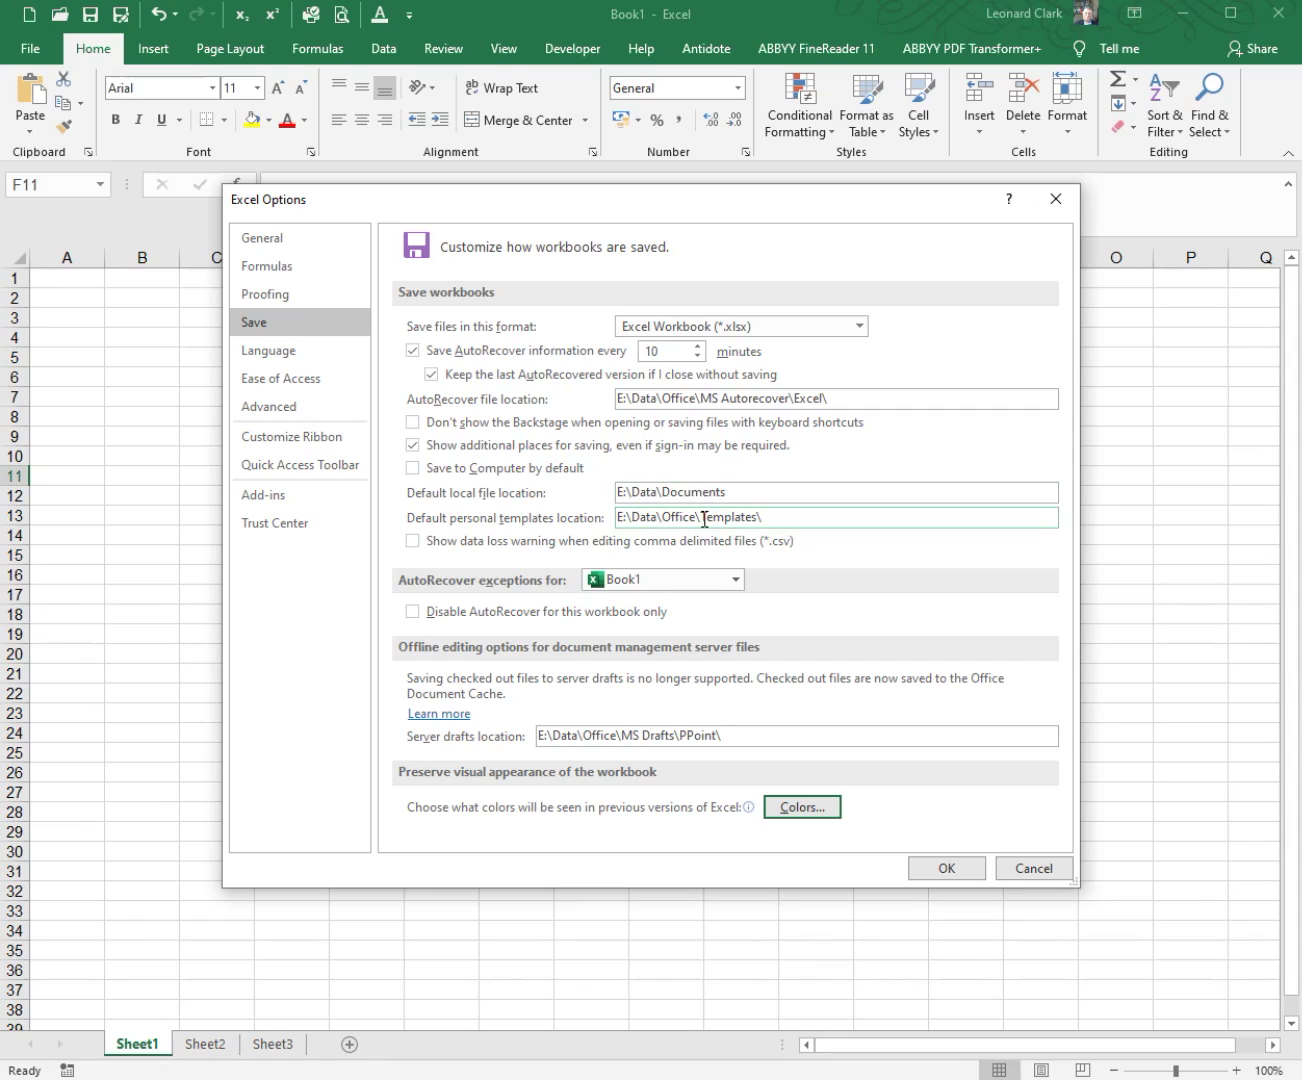
Review the Office language preferences and the available ScreenTip styles in the Ease of Access options.
{"action": "left_click", "coordinate": [270, 354]}
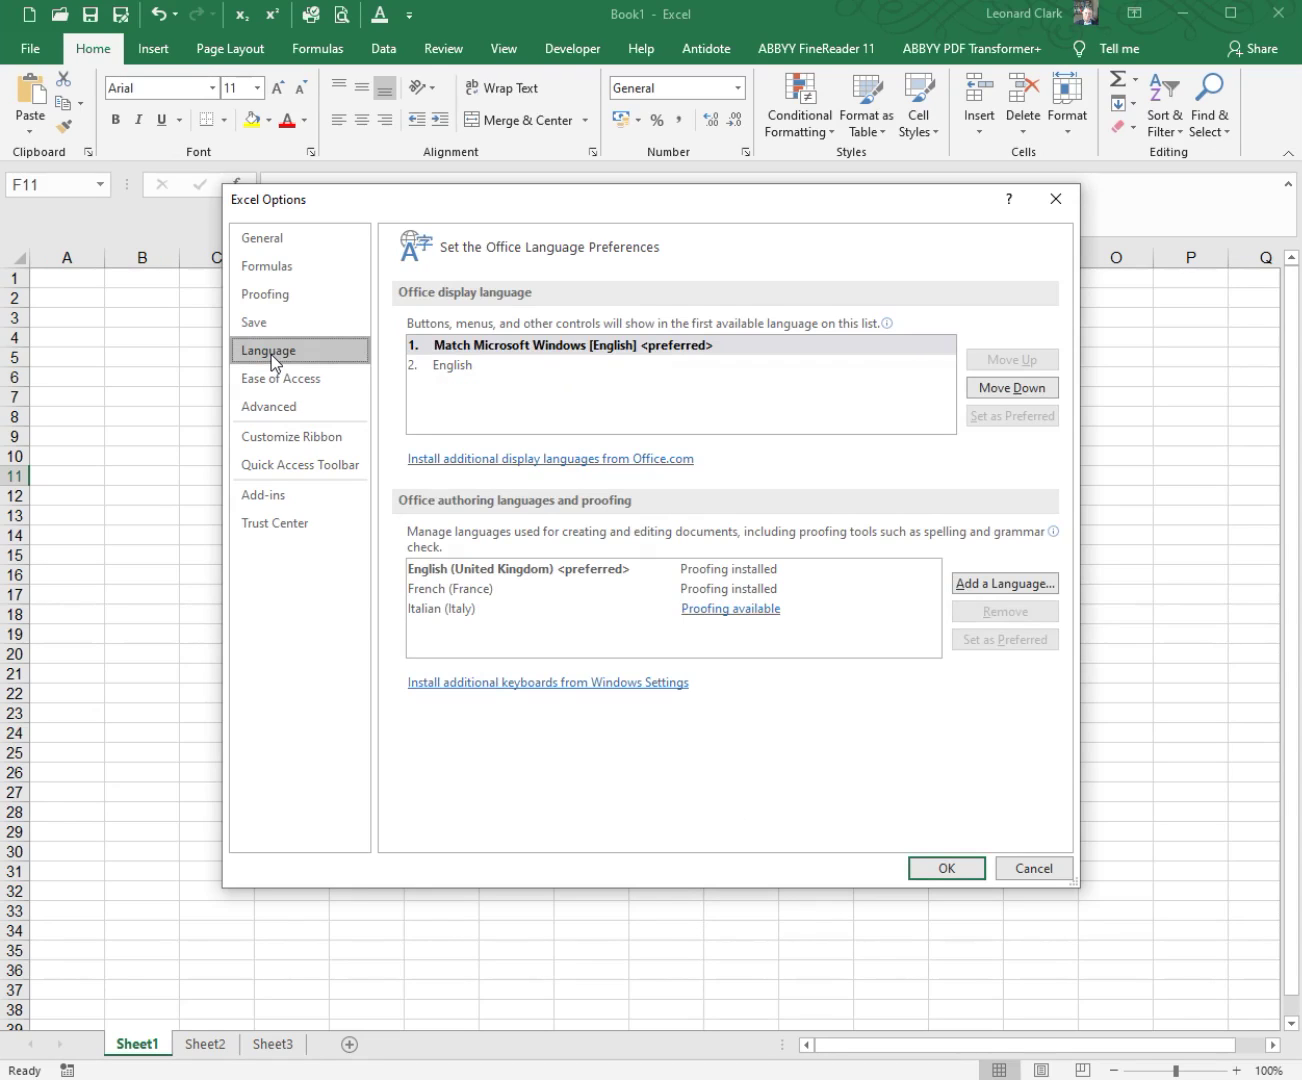
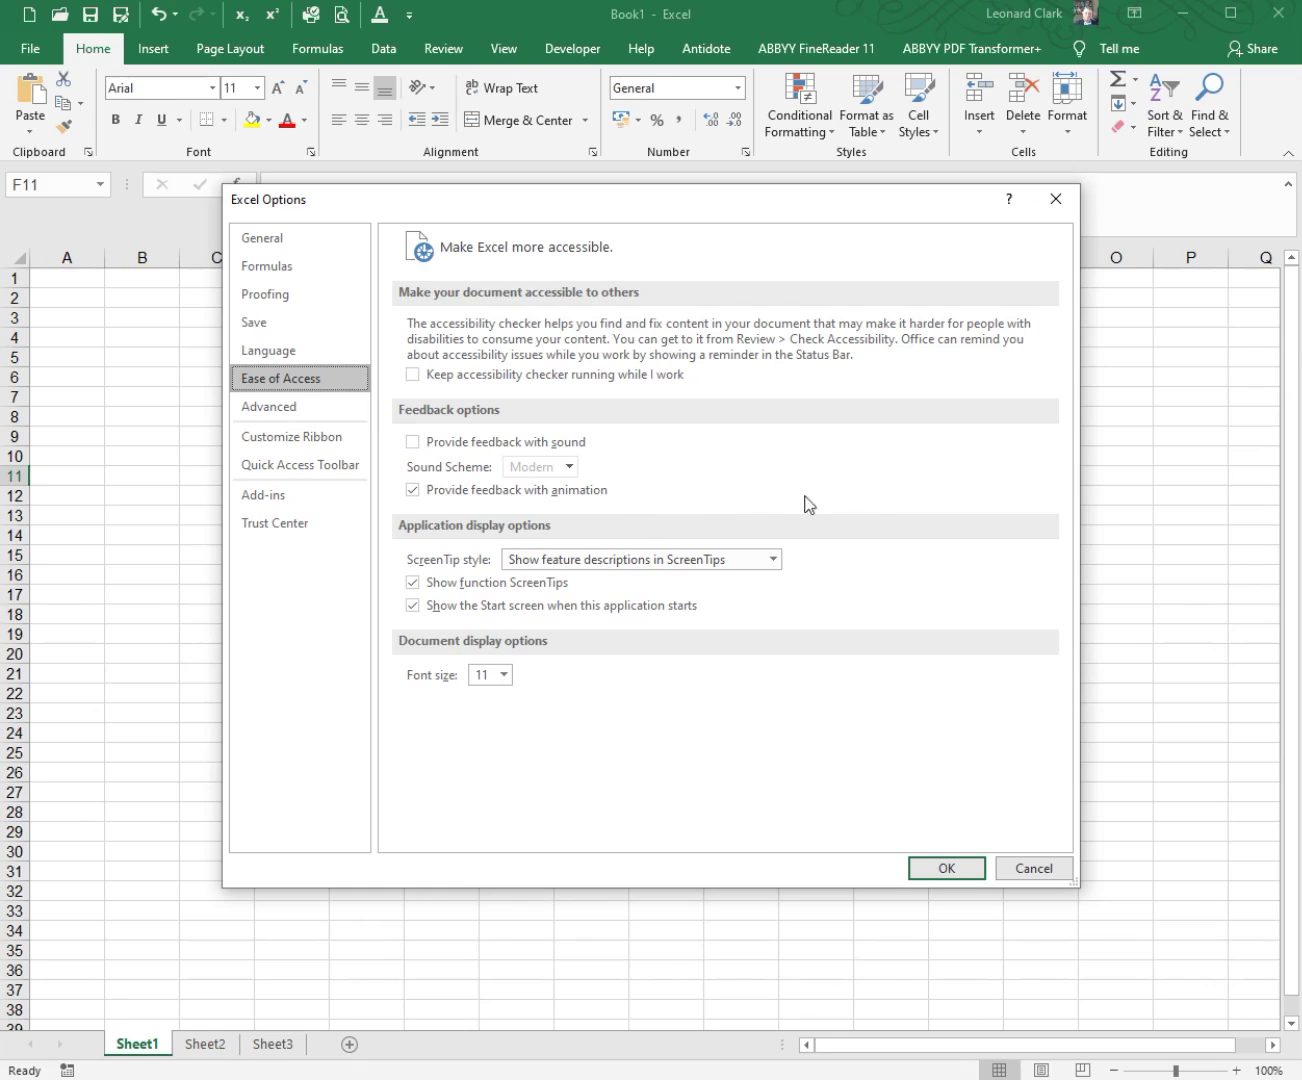
{"action": "left_click", "coordinate": [774, 561]}
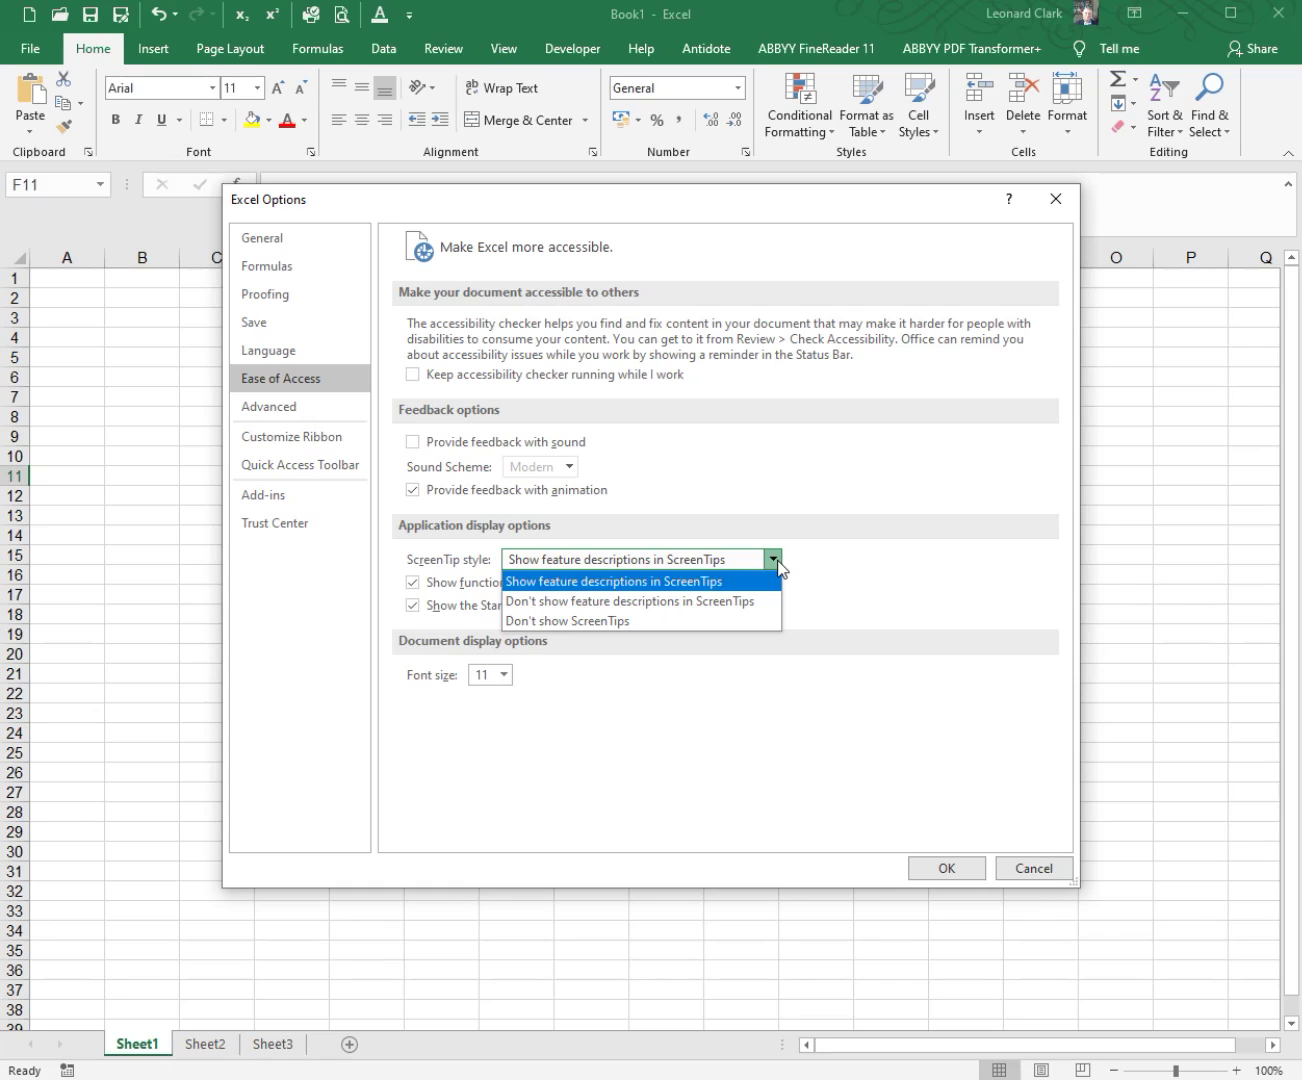
{"action": "left_click", "coordinate": [775, 561]}
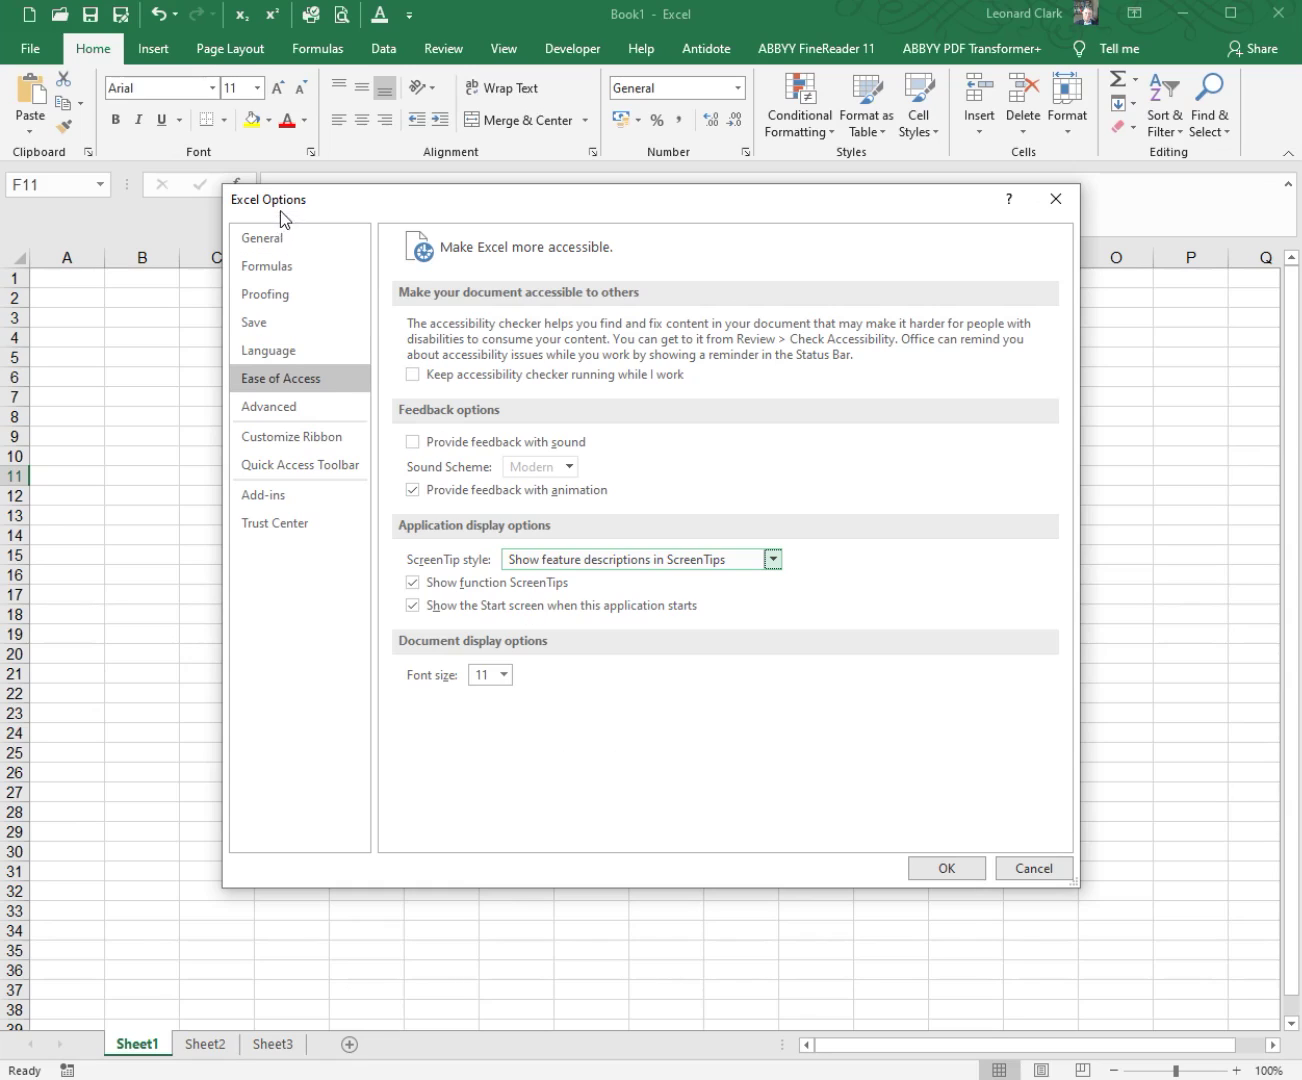
Look over the Advanced editing options, return to the Ease of Access options and finish reviewing them.
{"action": "left_click", "coordinate": [295, 412]}
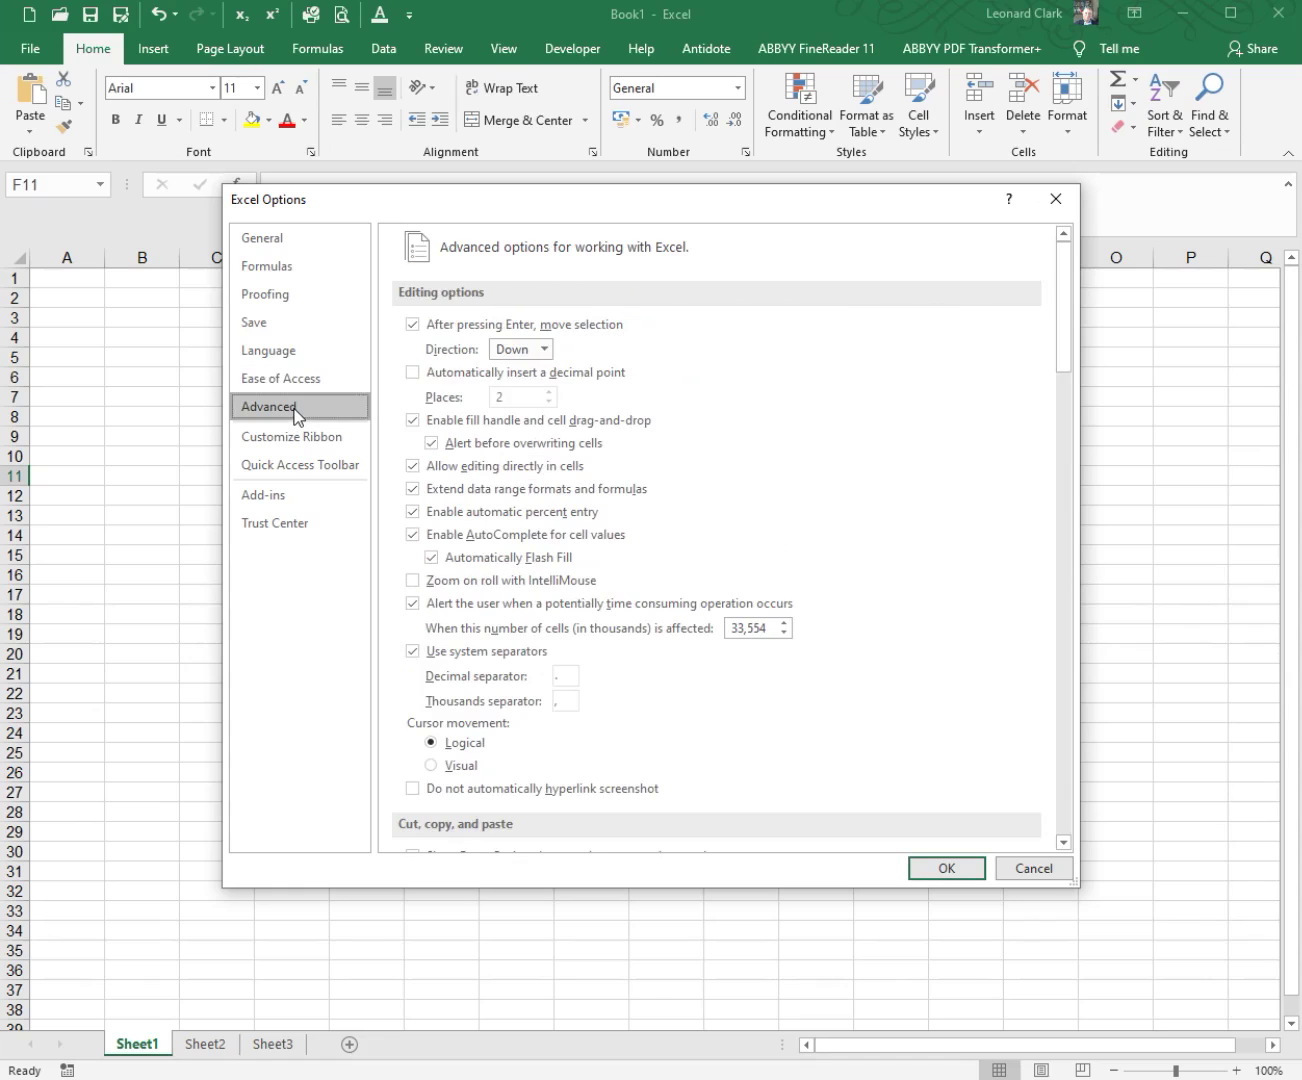
{"action": "left_click_drag", "start_coordinate": [1064, 332], "coordinate": [1078, 299]}
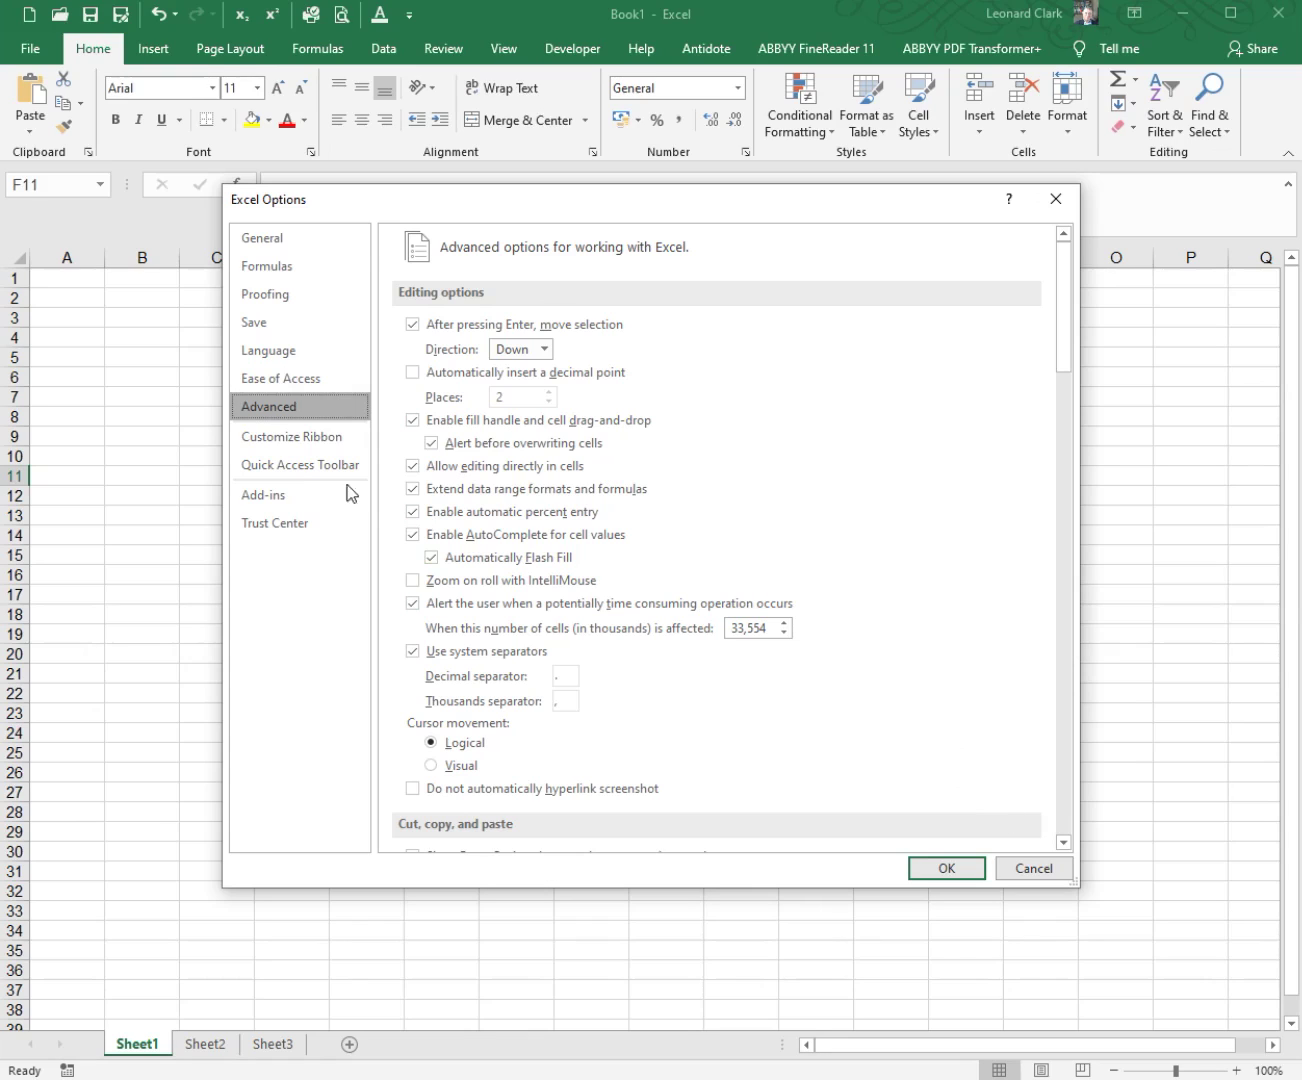
{"action": "left_click", "coordinate": [301, 386]}
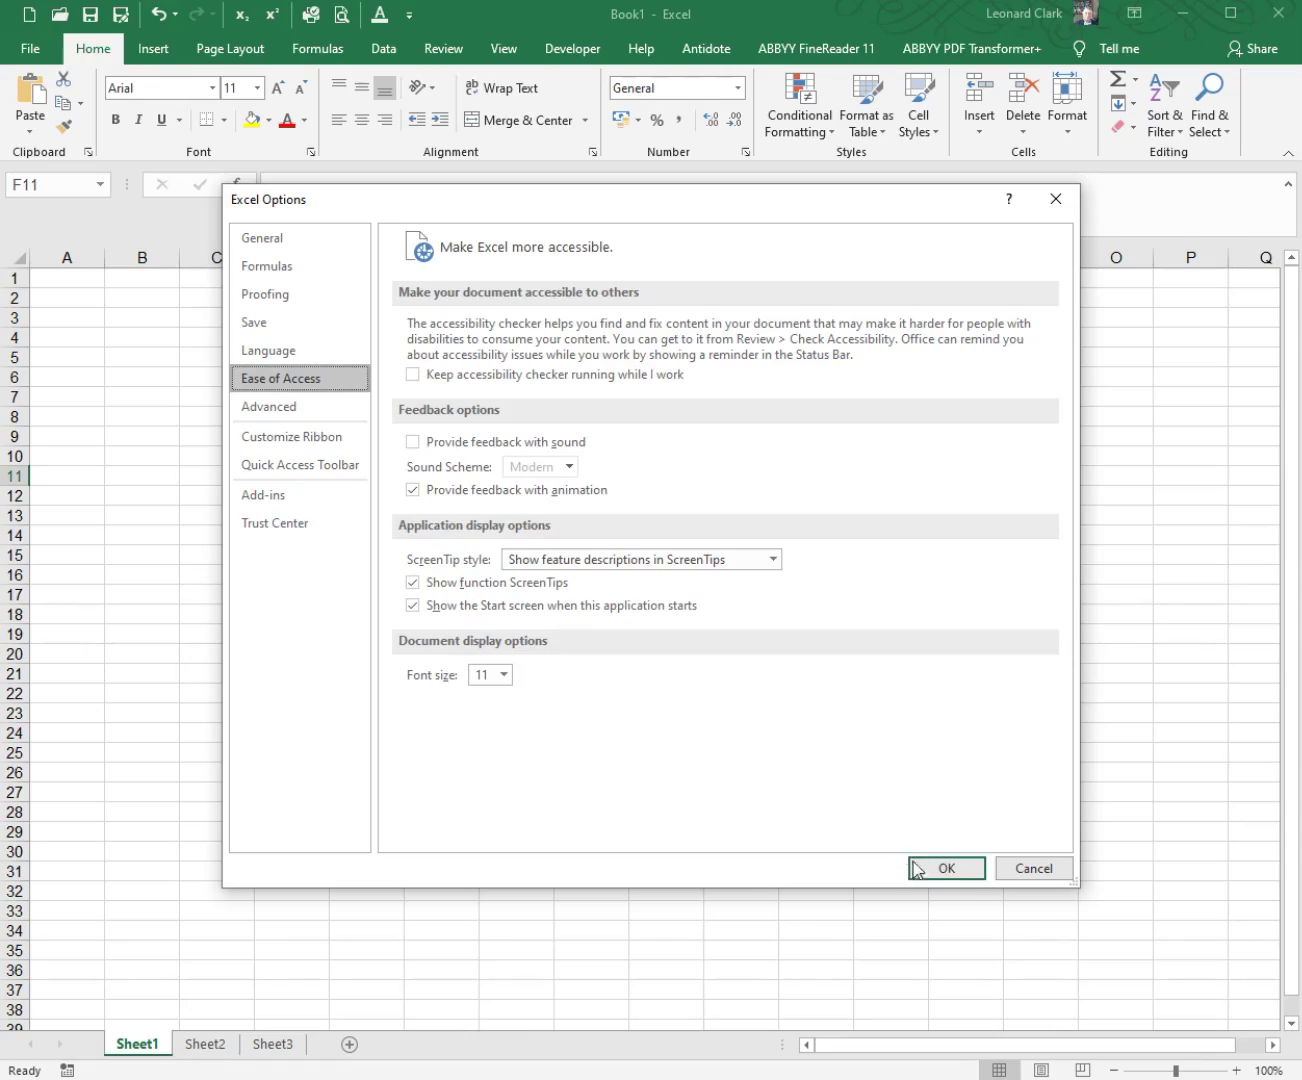
{"action": "left_click", "coordinate": [930, 887]}
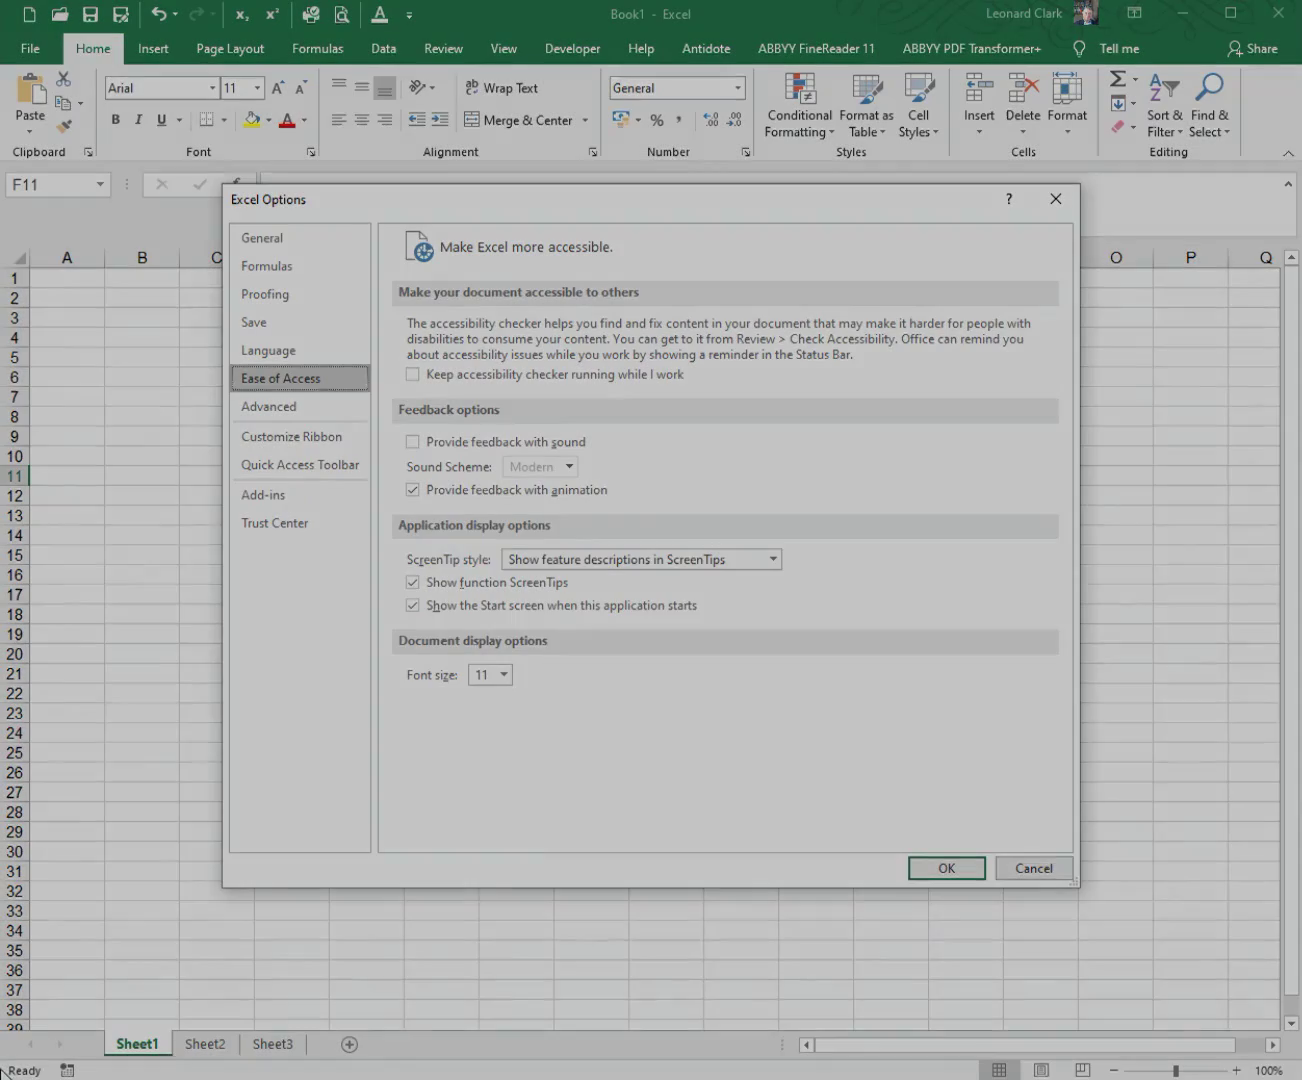